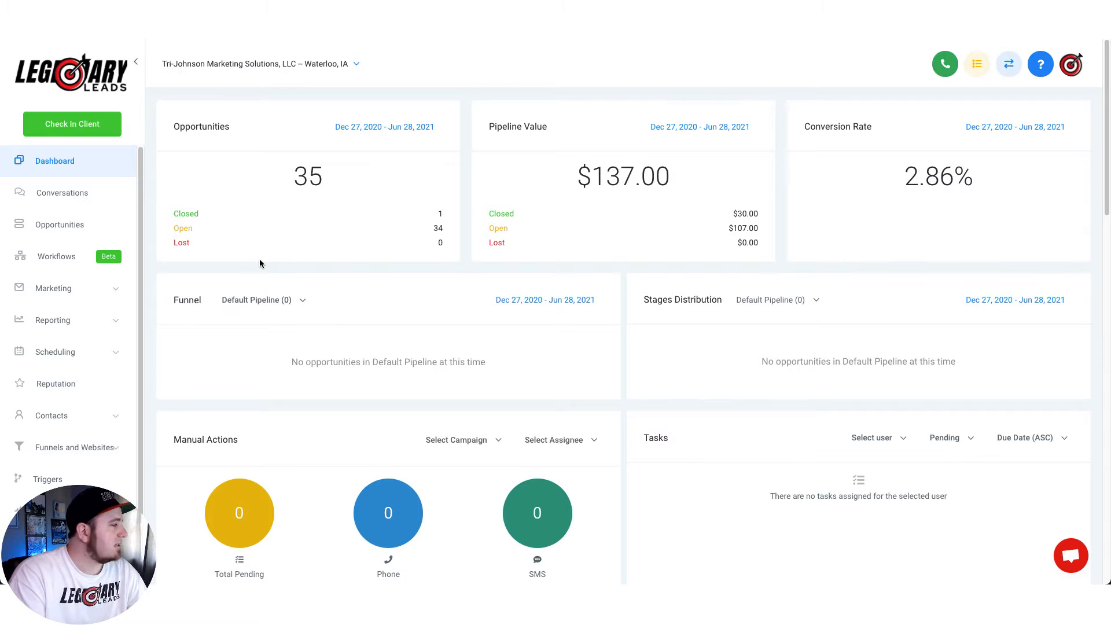
In the account's pipeline settings, start a new pipeline named "Demo Workflow Pipeline"
{"action": "scroll", "coordinate": [46, 497], "scroll_direction": "down", "scroll_amount": 1}
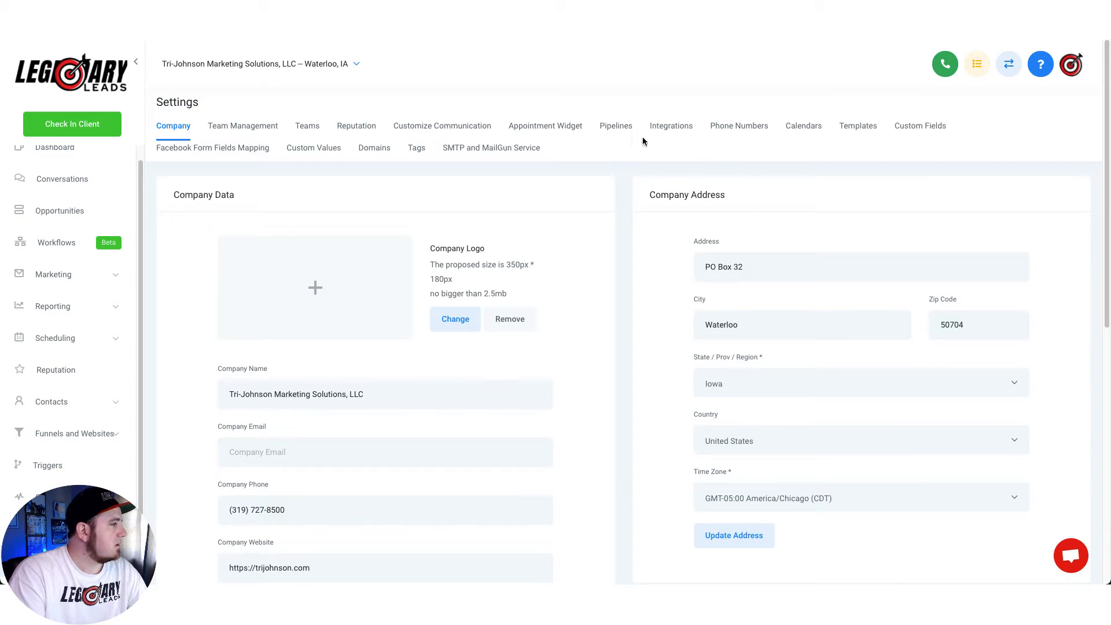
{"action": "left_click", "coordinate": [617, 127]}
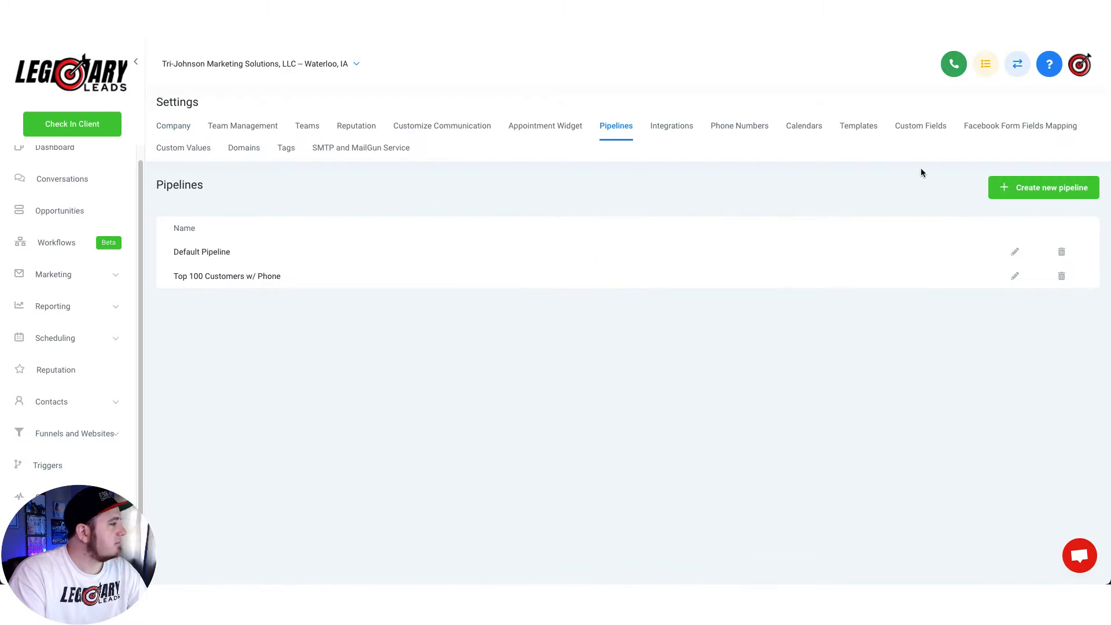
{"action": "left_click", "coordinate": [1000, 194]}
{"action": "left_click", "coordinate": [499, 148]}
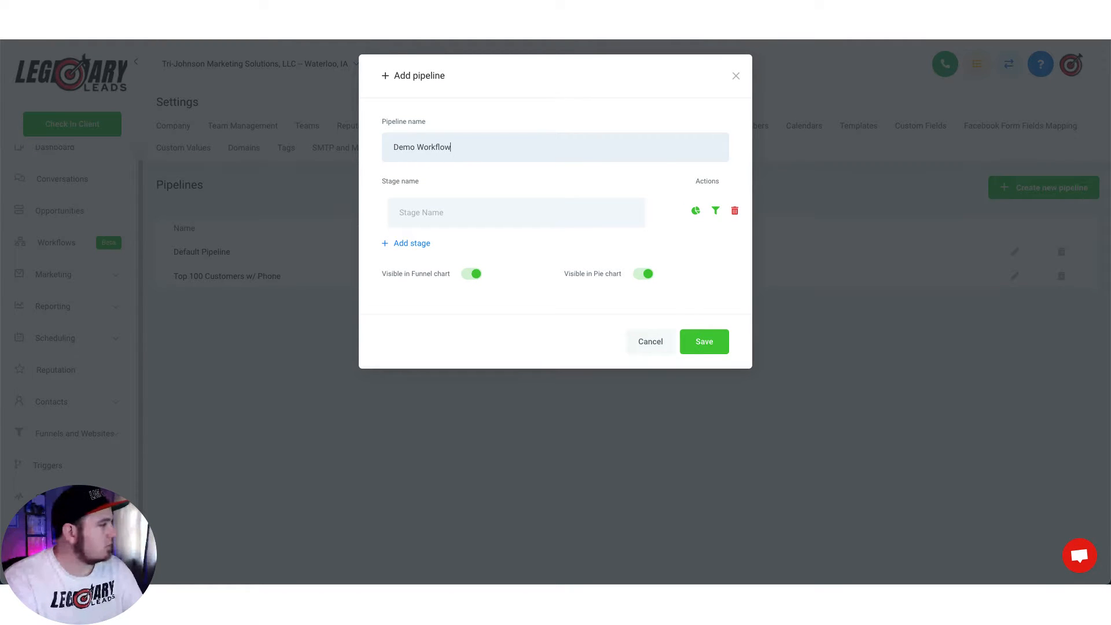
Name the pipeline's first stage "Lead In" and add a second stage named "Follow Up"
{"action": "left_click", "coordinate": [480, 208]}
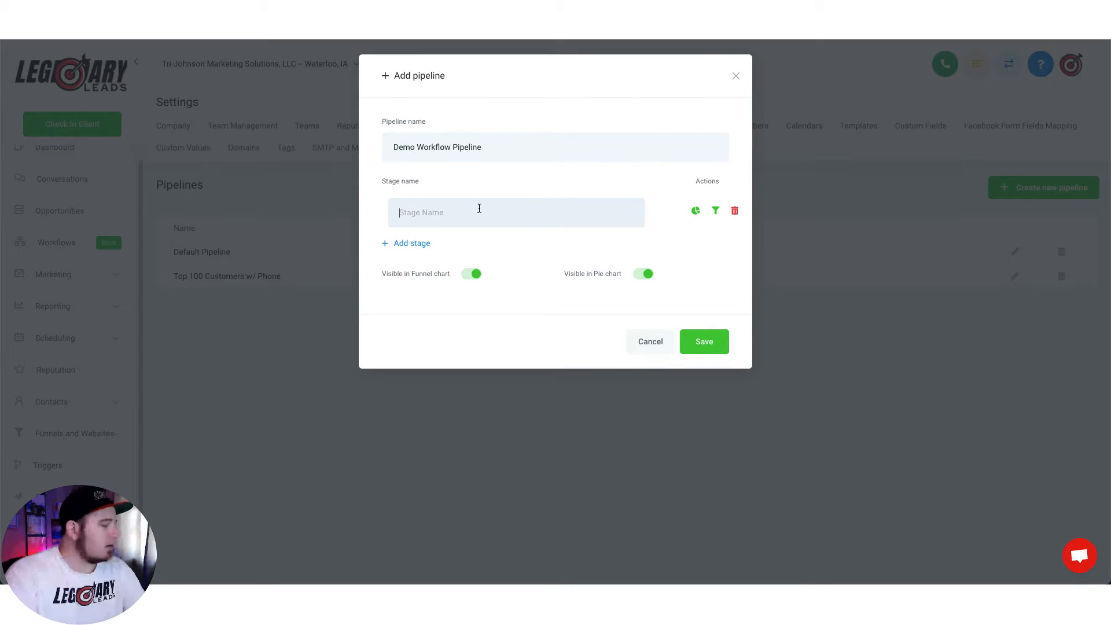
{"action": "type", "text": "Lead"}
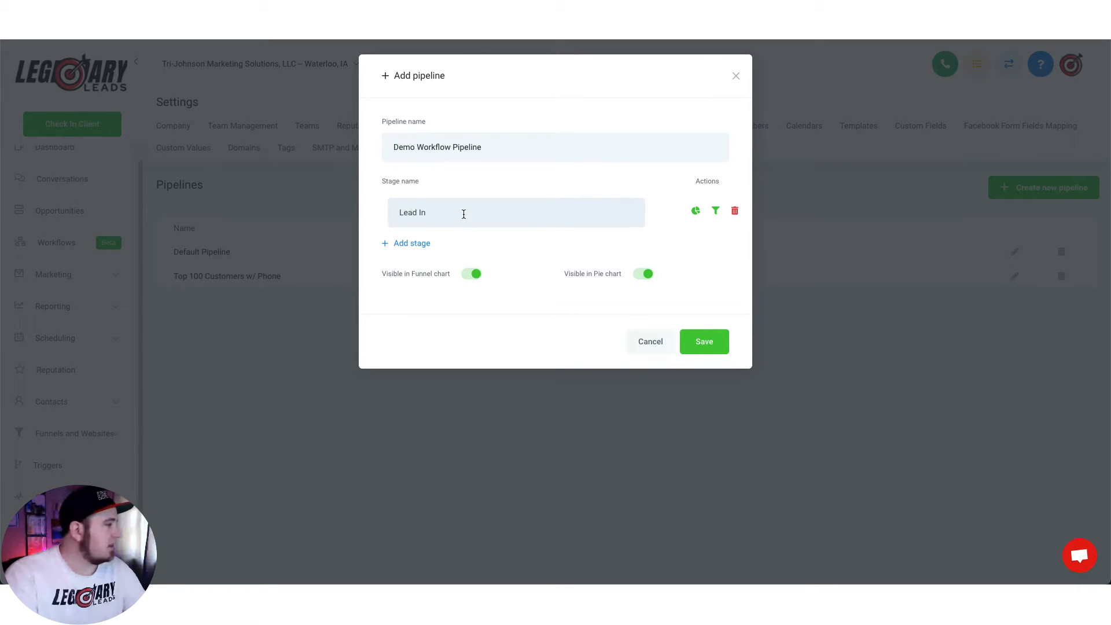
{"action": "type", "text": " In"}
{"action": "left_click", "coordinate": [422, 244]}
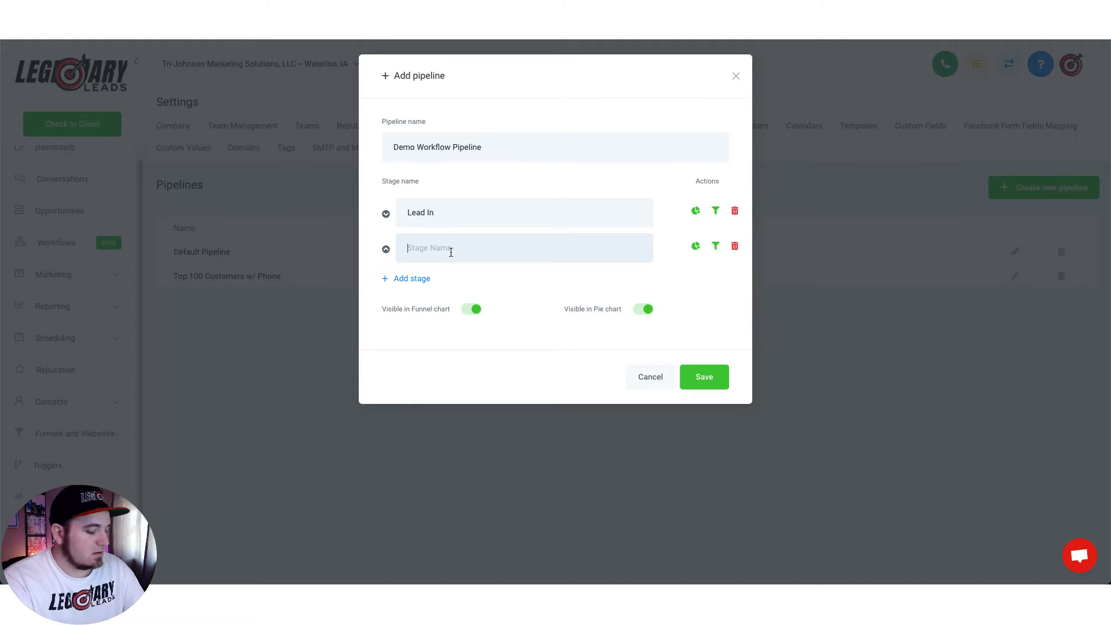
{"action": "left_click", "coordinate": [451, 252]}
{"action": "type", "text": "Follow Up"}
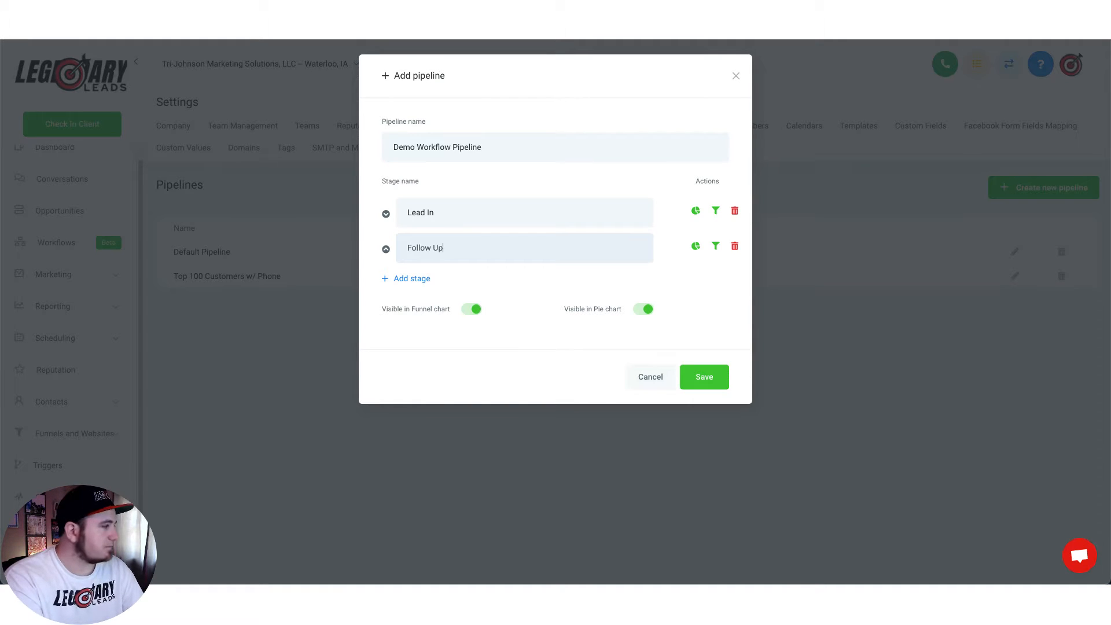
Add three more stages to the pipeline: "Deal Won", "Deal Lost" and "Booked Appointment"
{"action": "left_click", "coordinate": [412, 279]}
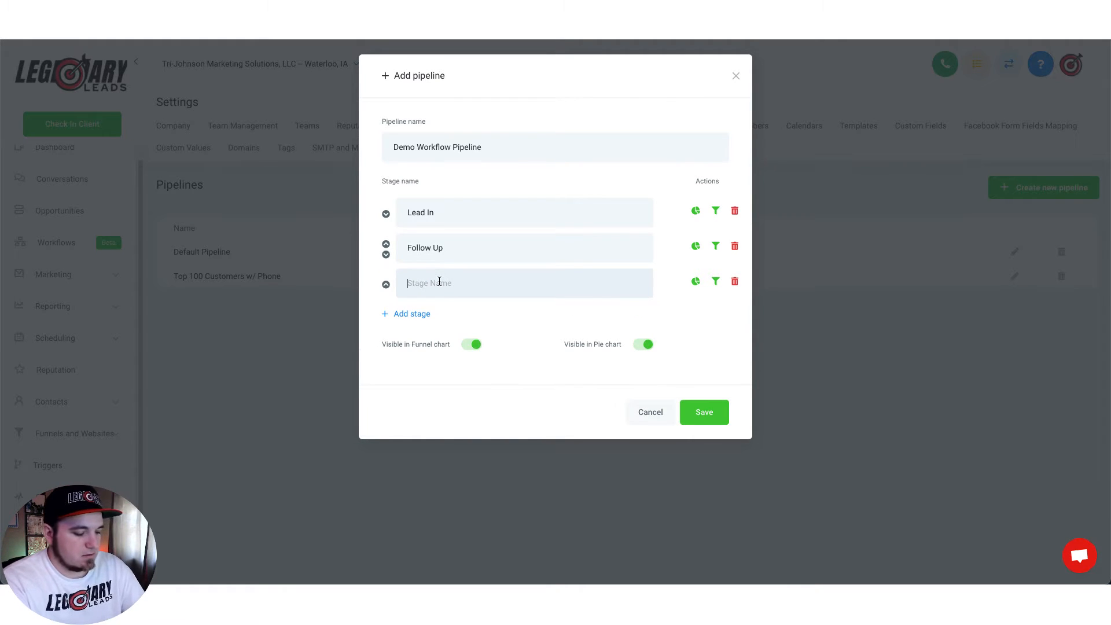
{"action": "type", "text": "Deal Won"}
{"action": "left_click", "coordinate": [417, 313]}
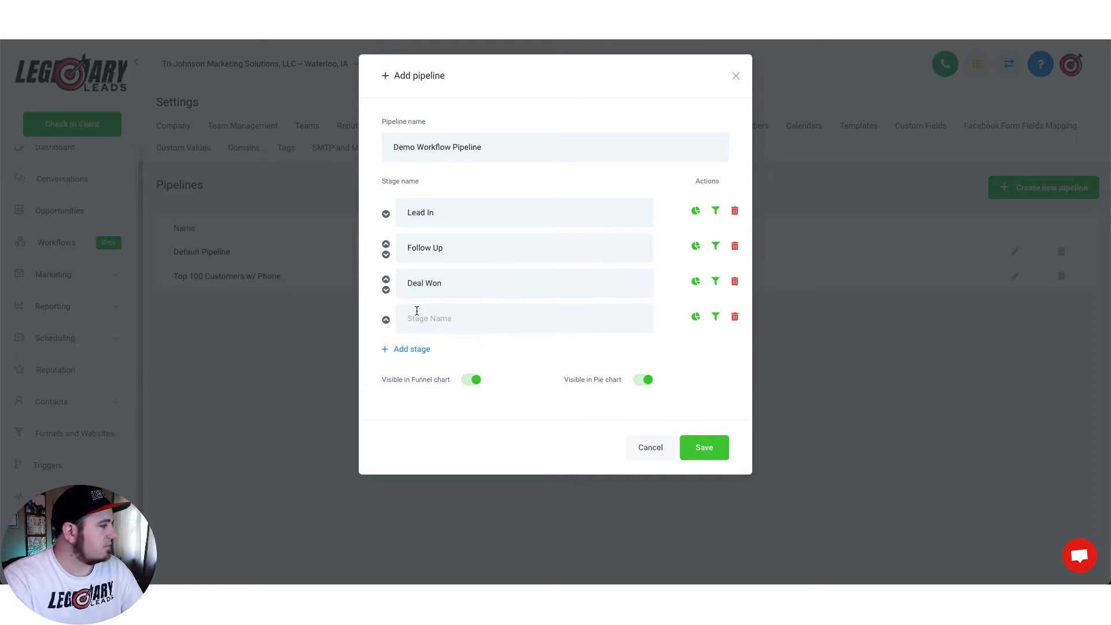
{"action": "type", "text": "Deal Lost"}
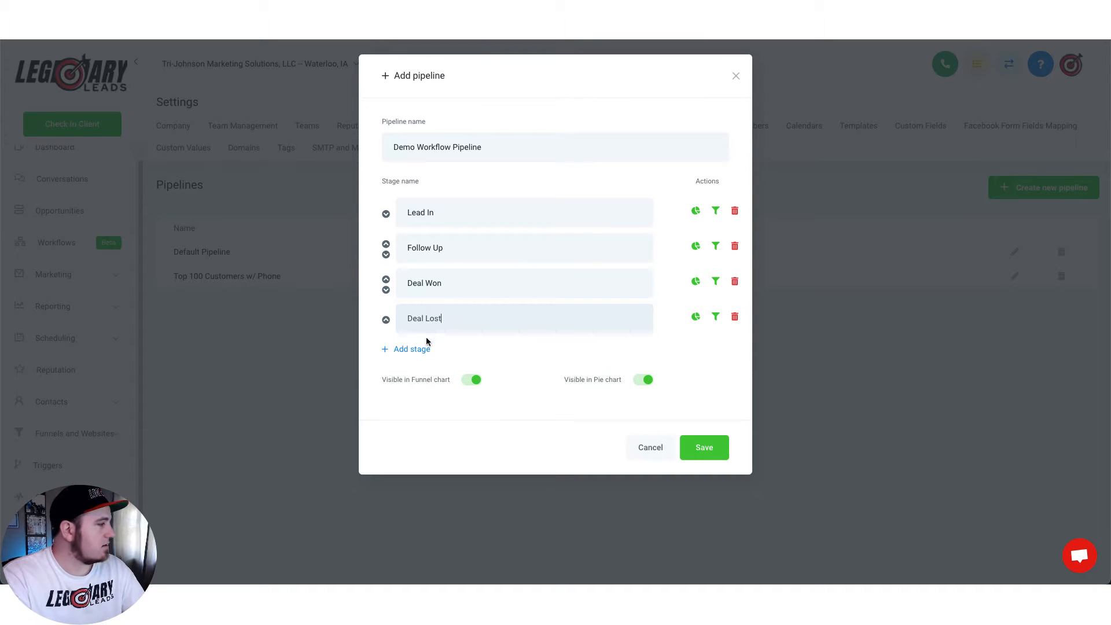
{"action": "left_click", "coordinate": [411, 350]}
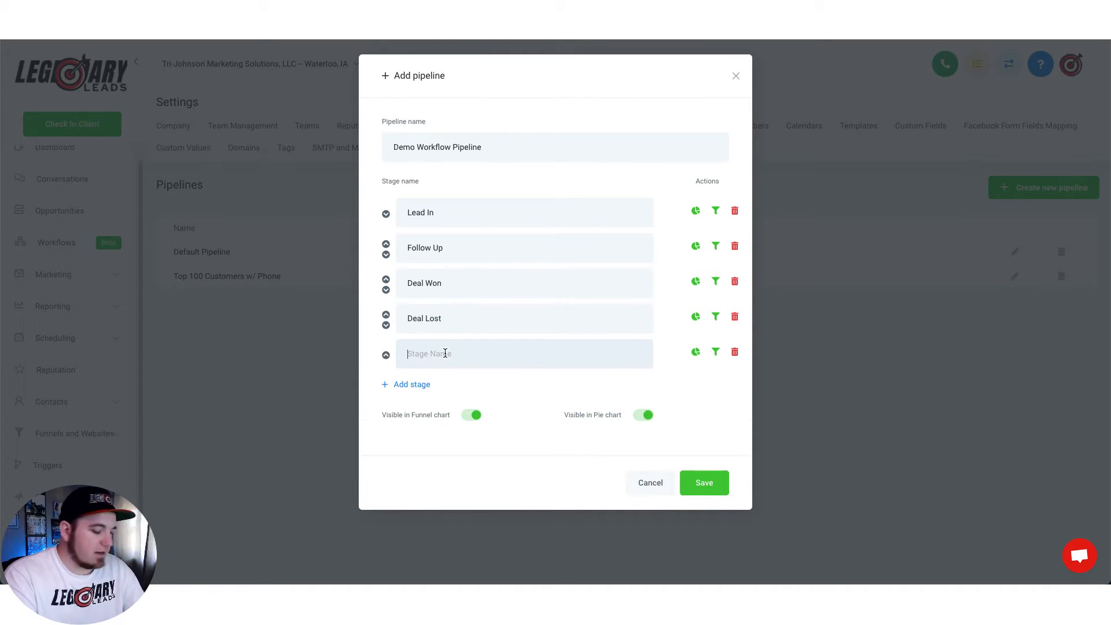
{"action": "type", "text": "Booked Appointment"}
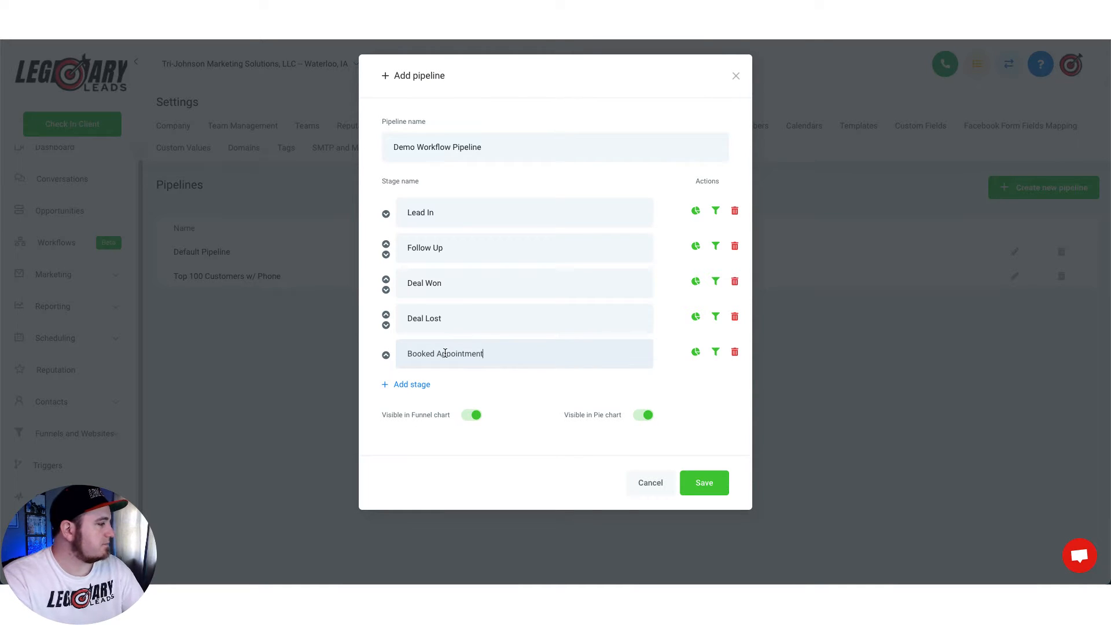
Reorder the stages so "Booked Appointment" comes before "Deal Won", and save the pipeline
{"action": "left_click", "coordinate": [386, 354]}
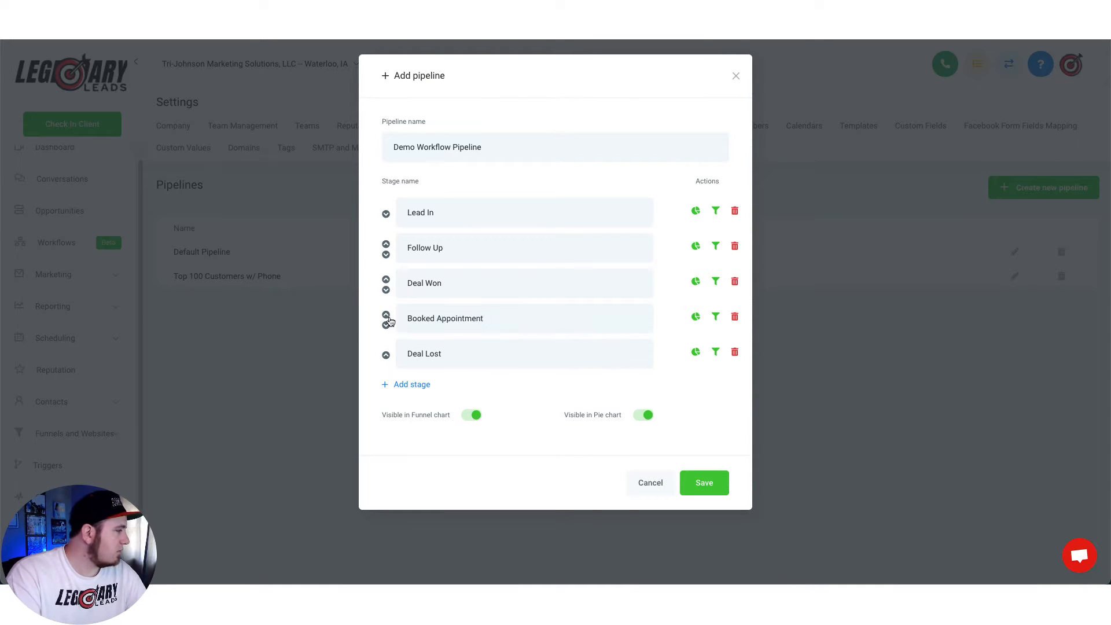
{"action": "left_click", "coordinate": [386, 315]}
{"action": "left_click", "coordinate": [713, 483]}
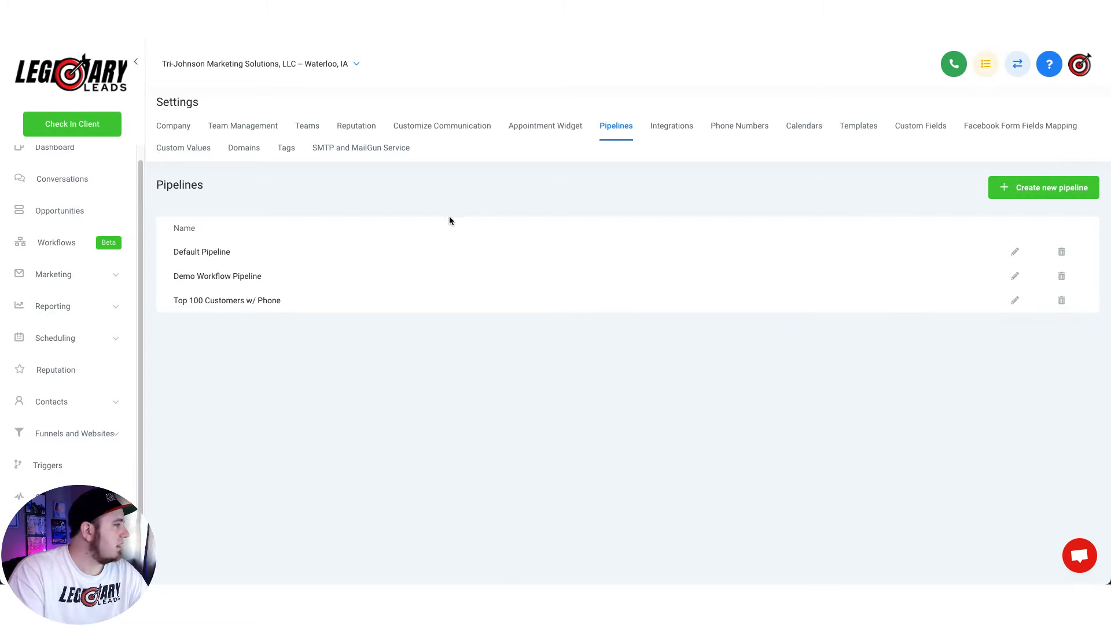
Create a new tag named "FB lead in" in the tag settings
{"action": "left_click", "coordinate": [287, 148]}
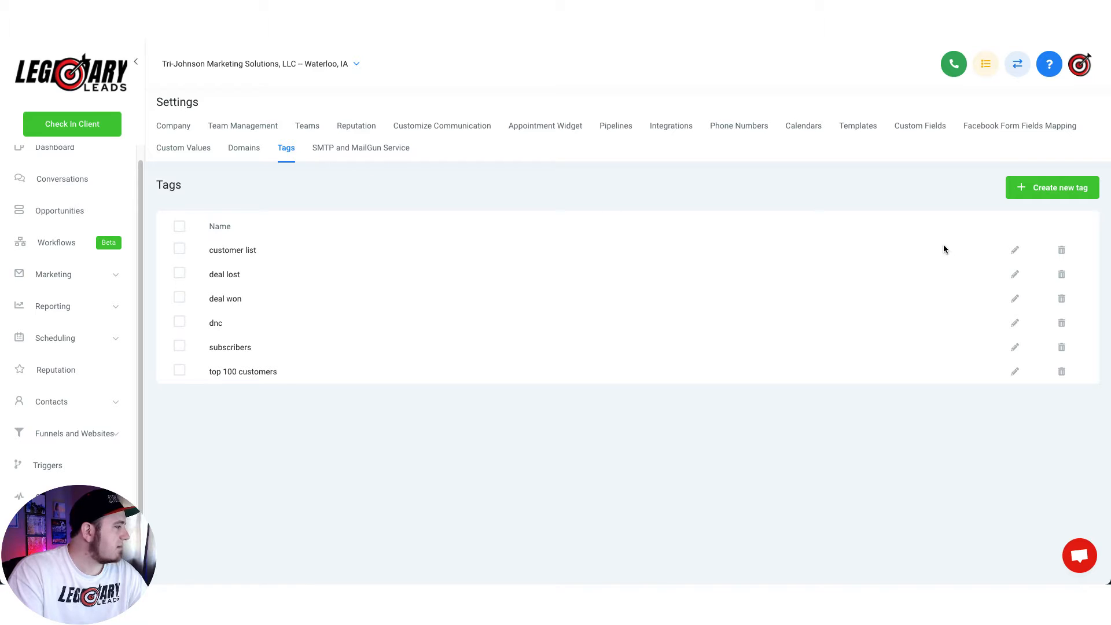
{"action": "left_click", "coordinate": [1059, 187]}
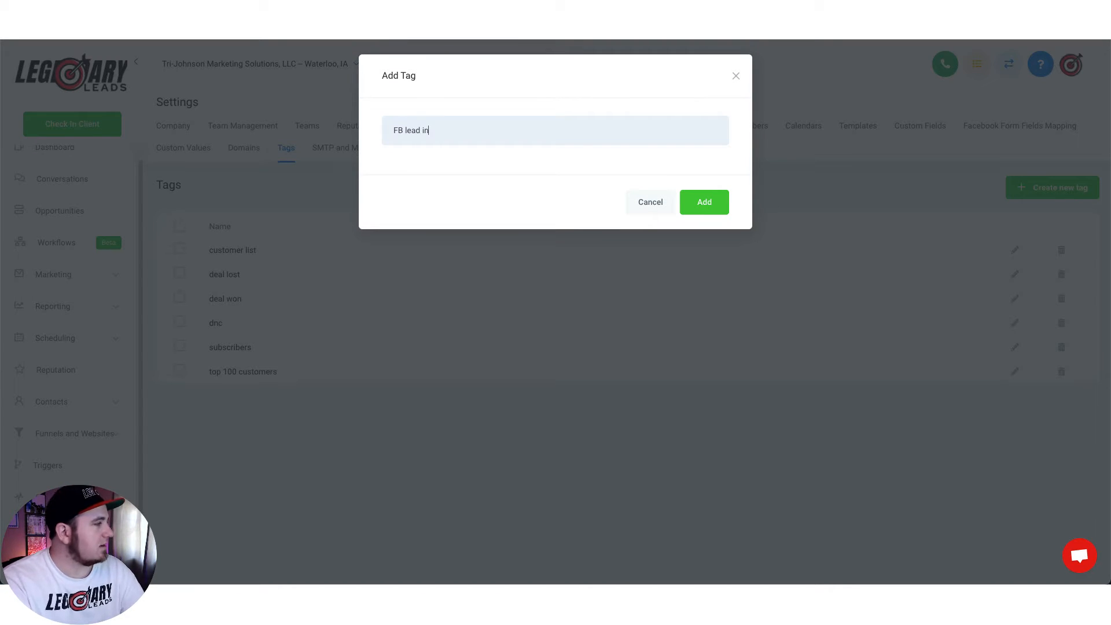
{"action": "left_click", "coordinate": [704, 199]}
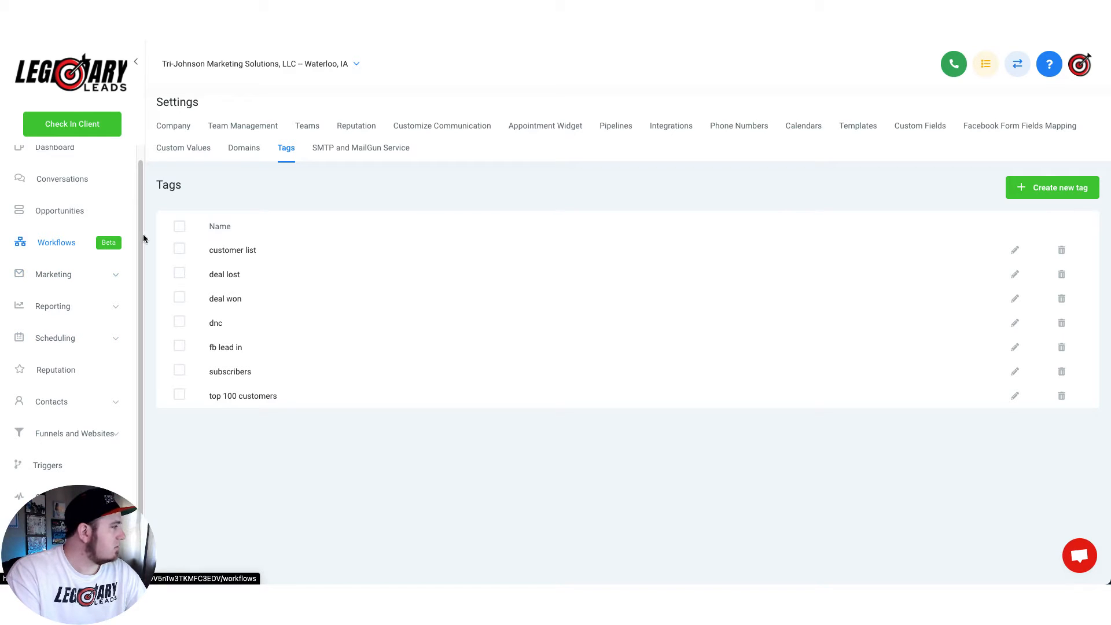
{"action": "left_click_drag", "start_coordinate": [248, 350], "coordinate": [203, 347]}
{"action": "left_click", "coordinate": [228, 344]}
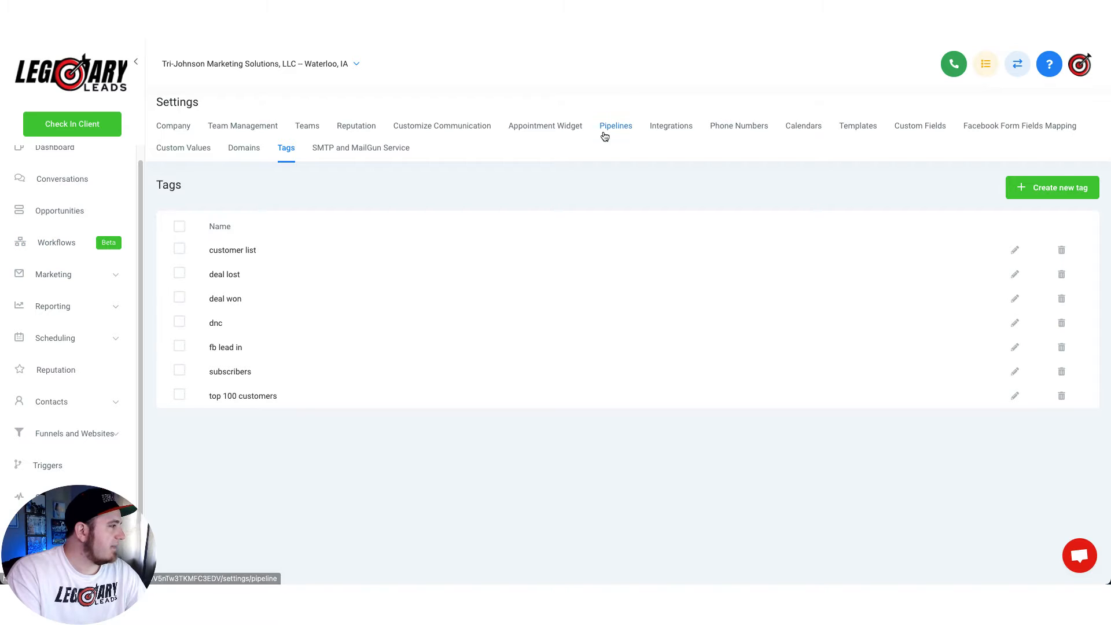
Create a new workflow, starting from scratch instead of using a recipe or imported campaign
{"action": "left_click", "coordinate": [63, 243]}
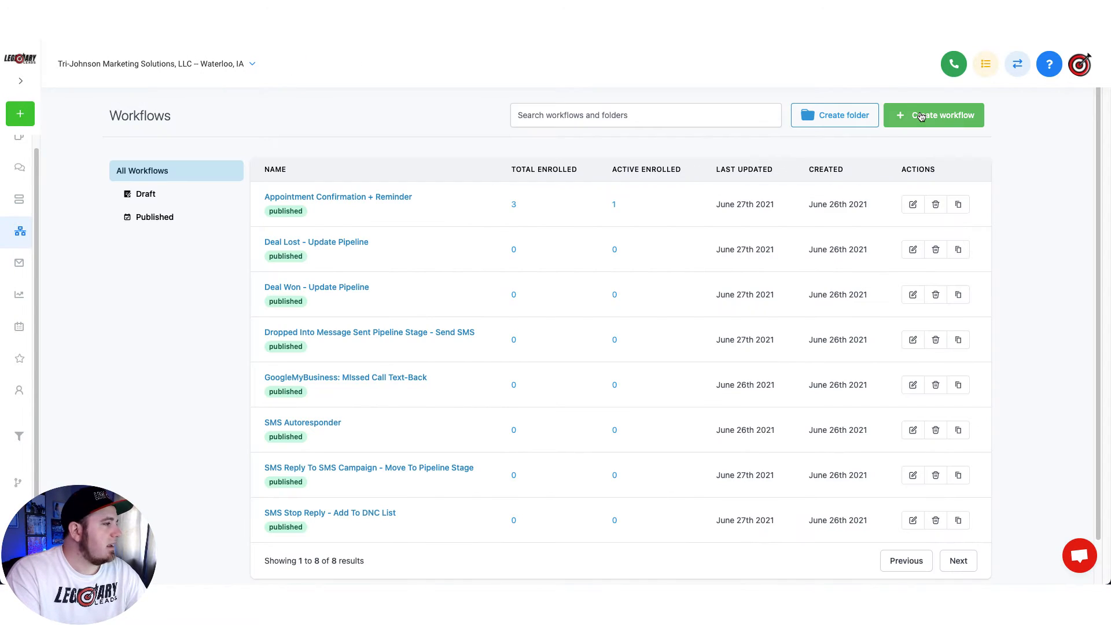
{"action": "left_click", "coordinate": [920, 115]}
{"action": "scroll", "coordinate": [460, 332], "scroll_direction": "down", "scroll_amount": 3}
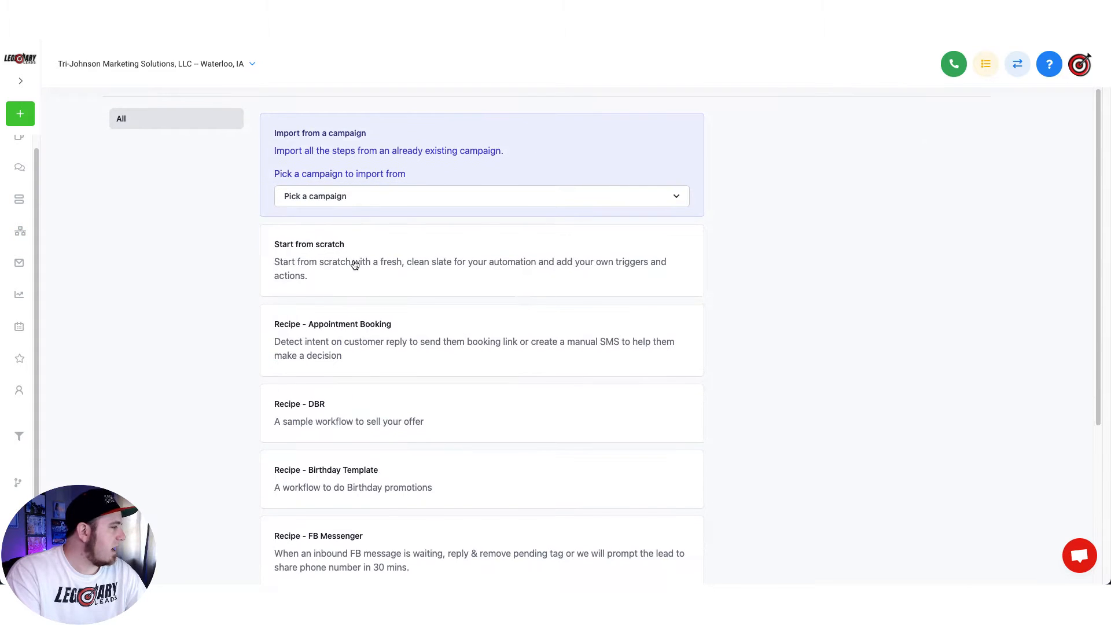
{"action": "scroll", "coordinate": [589, 226], "scroll_direction": "up", "scroll_amount": 3}
{"action": "left_click", "coordinate": [914, 156]}
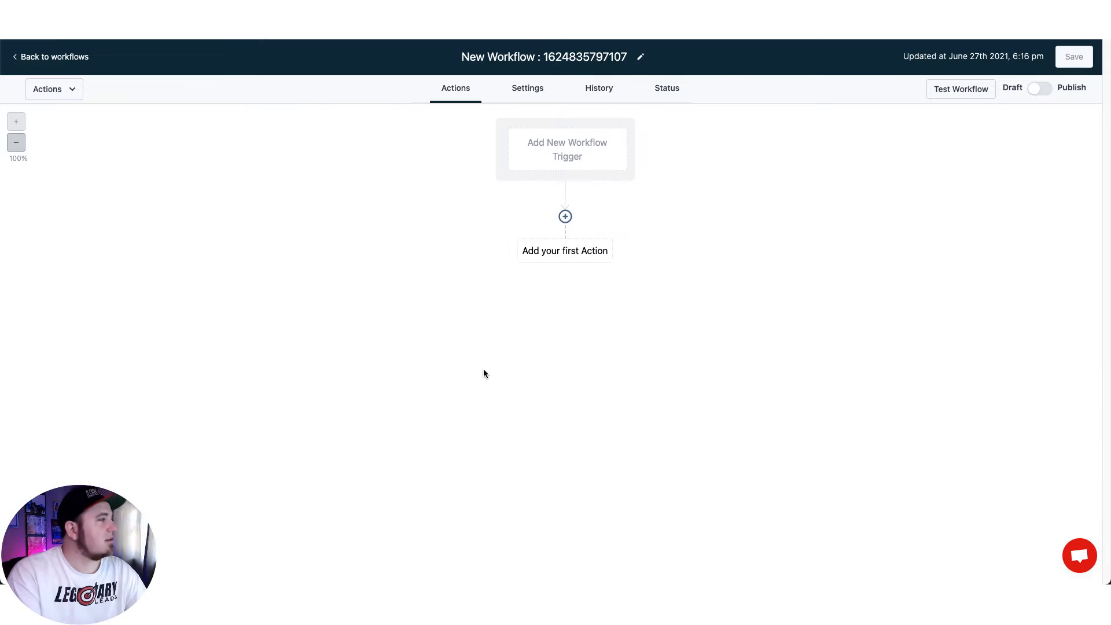
Rename the new workflow as "Demo Workflow"
{"action": "triple_click", "coordinate": [552, 55]}
{"action": "type", "text": "Demo Workflow"}
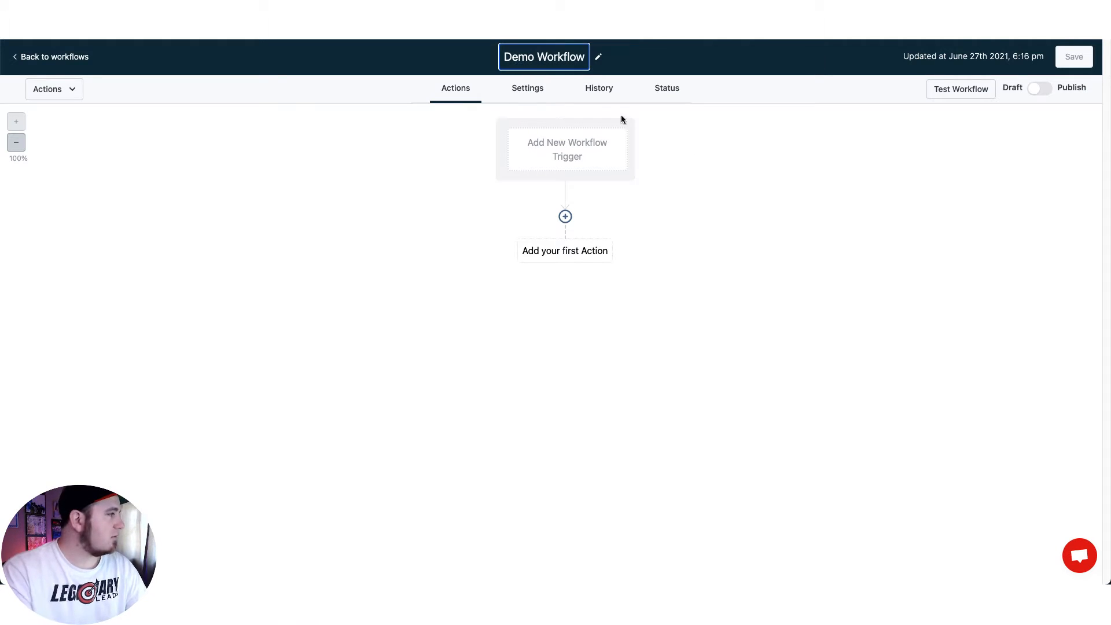
{"action": "left_click", "coordinate": [728, 169]}
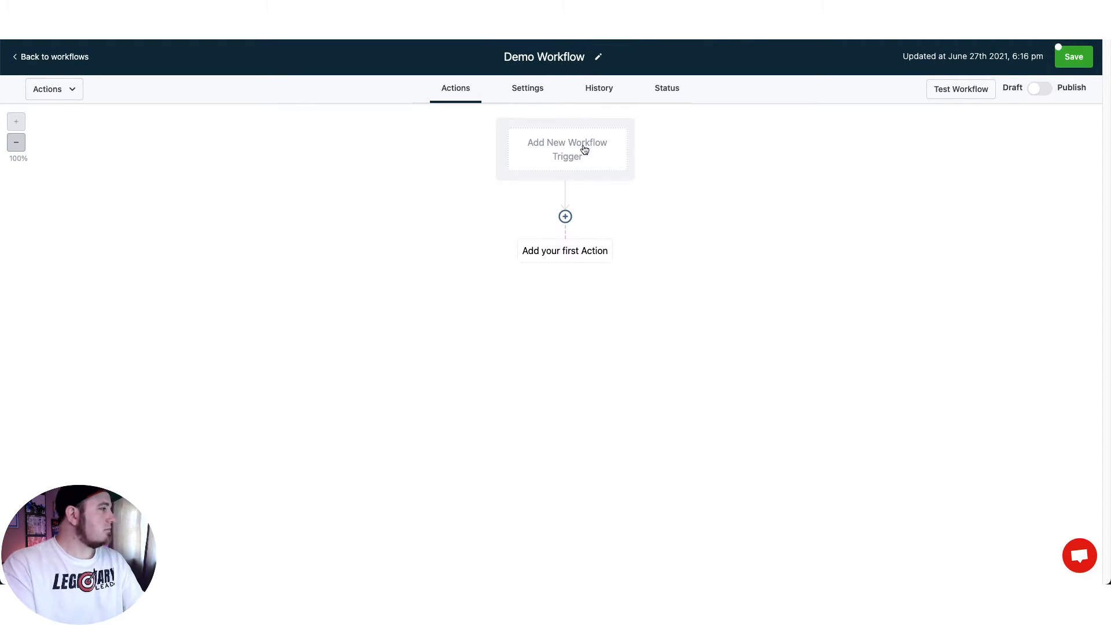
Add a workflow trigger named "FB lead in" that runs on Contact Tag
{"action": "left_click", "coordinate": [566, 145]}
{"action": "left_click", "coordinate": [804, 145]}
{"action": "double_click", "coordinate": [804, 144]}
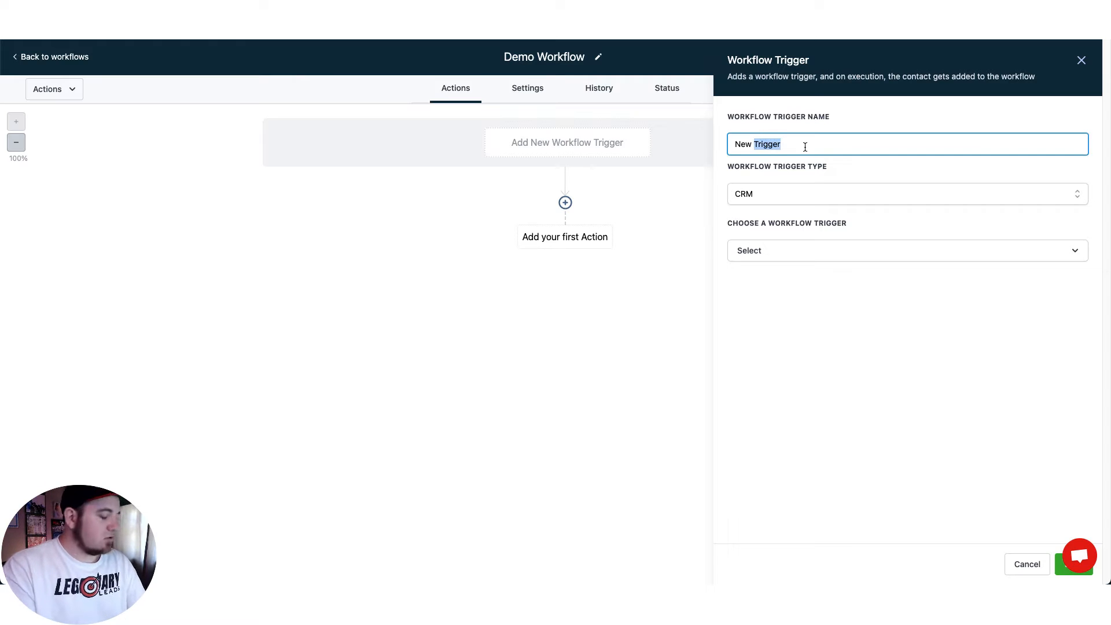
{"action": "key", "text": "shift+alt+Left"}
{"action": "type", "text": "FB lead in"}
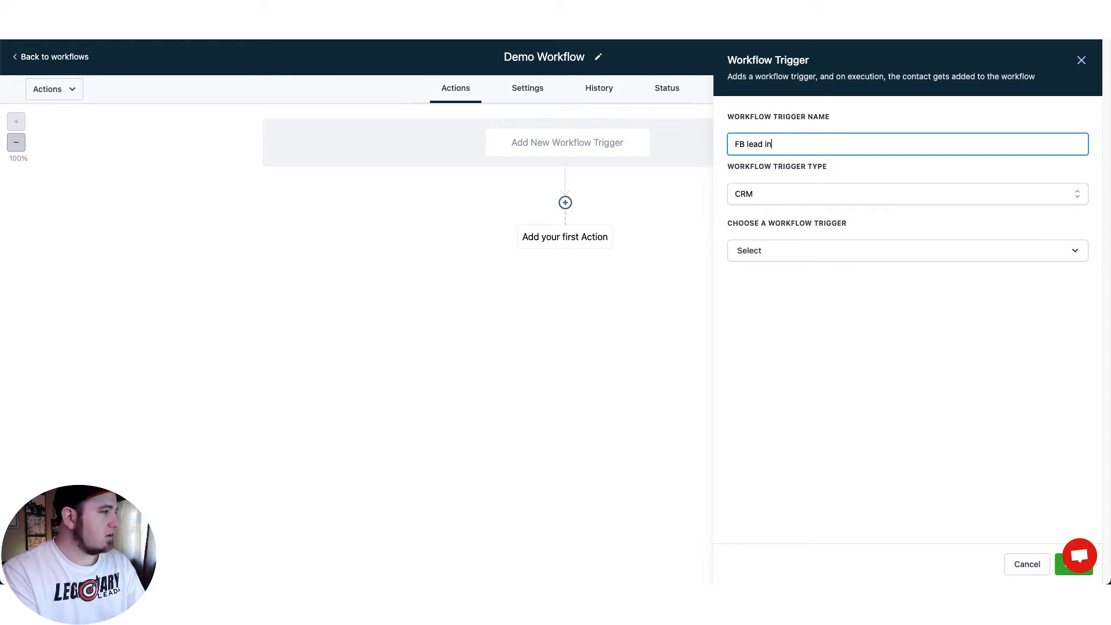
{"action": "left_click", "coordinate": [864, 258]}
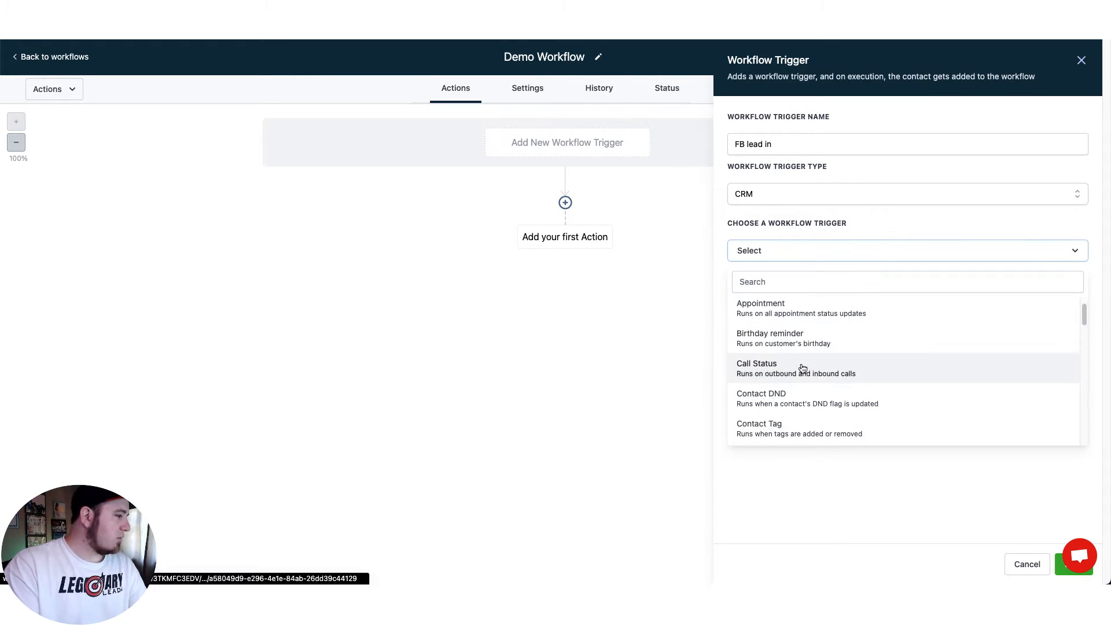
{"action": "scroll", "coordinate": [806, 353], "scroll_direction": "down", "scroll_amount": 2}
{"action": "left_click", "coordinate": [774, 394]}
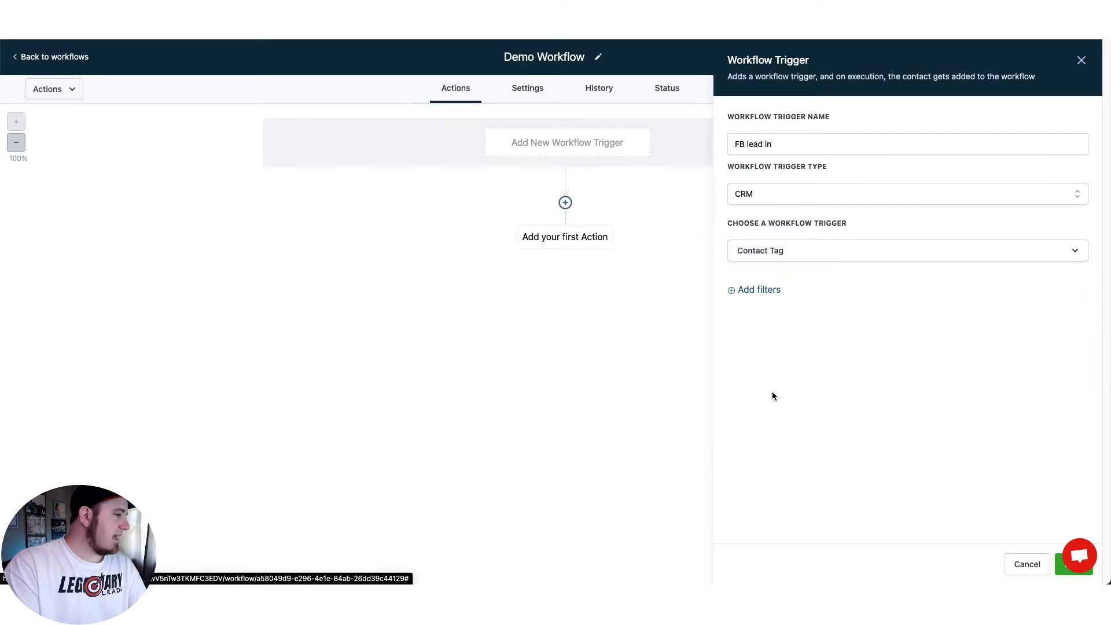
Filter the trigger by Tag Added with the tag "fb lead in" and save the trigger
{"action": "left_click", "coordinate": [771, 291]}
{"action": "left_click", "coordinate": [809, 303]}
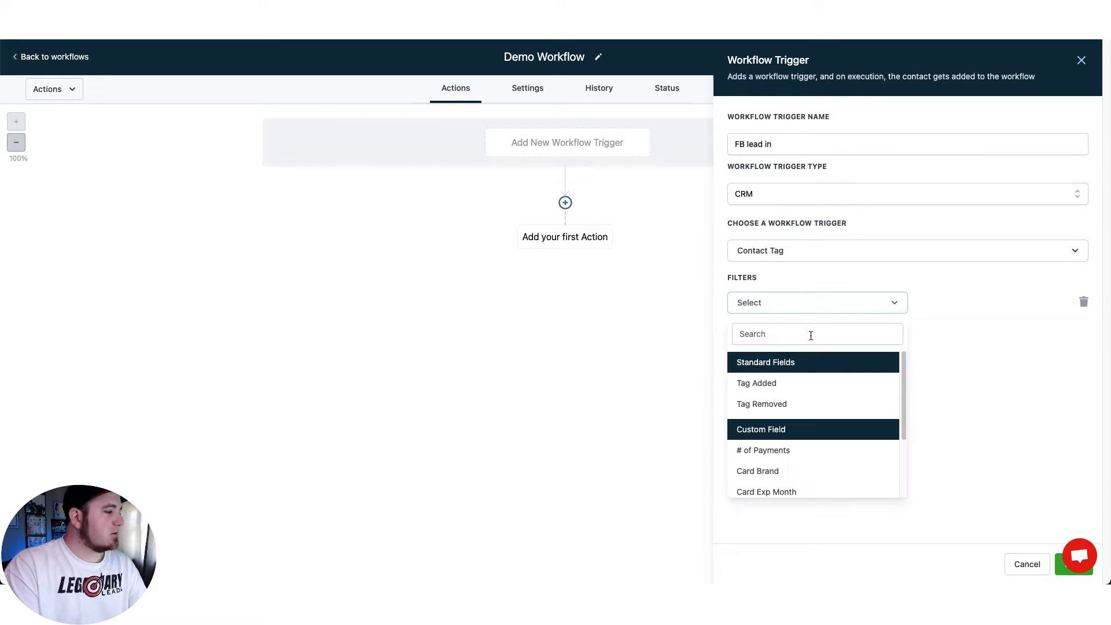
{"action": "left_click", "coordinate": [795, 386]}
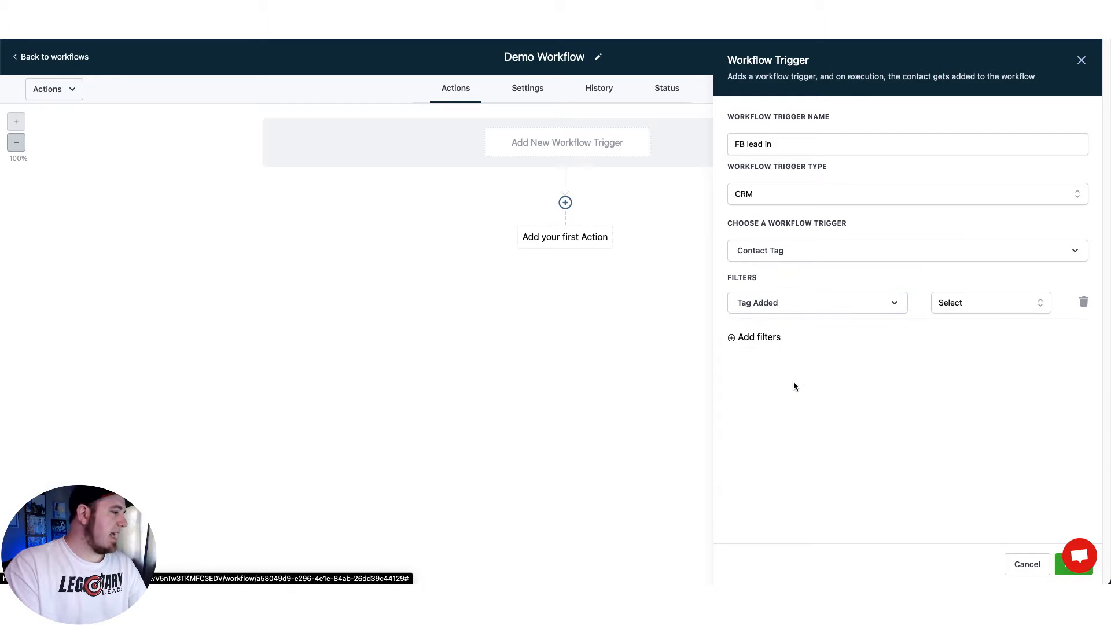
{"action": "left_click", "coordinate": [992, 302]}
{"action": "left_click", "coordinate": [965, 436]}
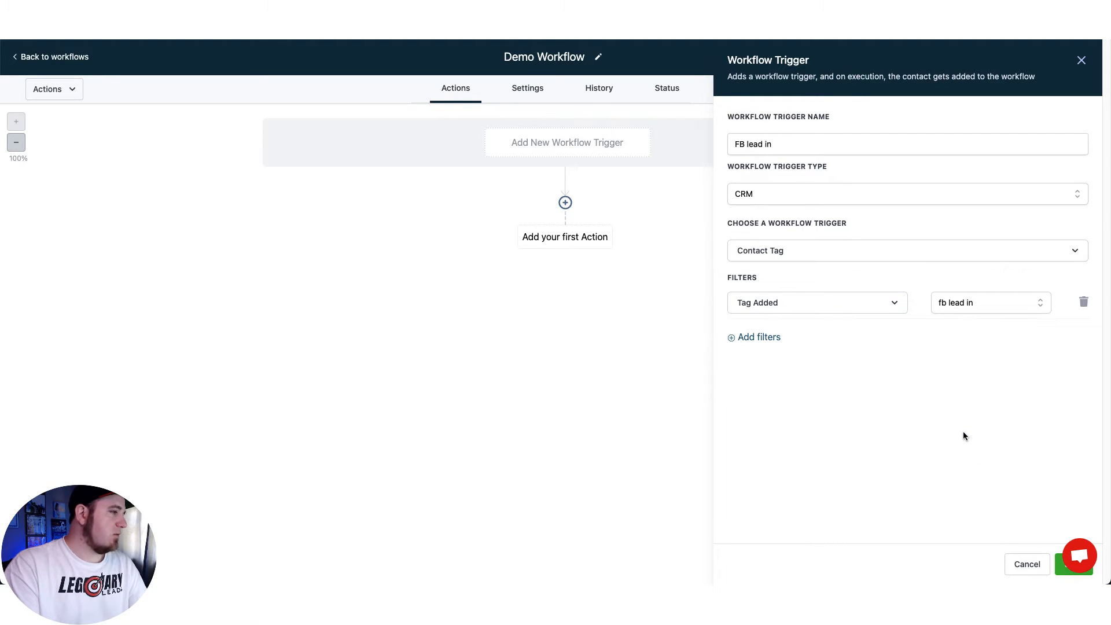
{"action": "left_click", "coordinate": [1059, 571]}
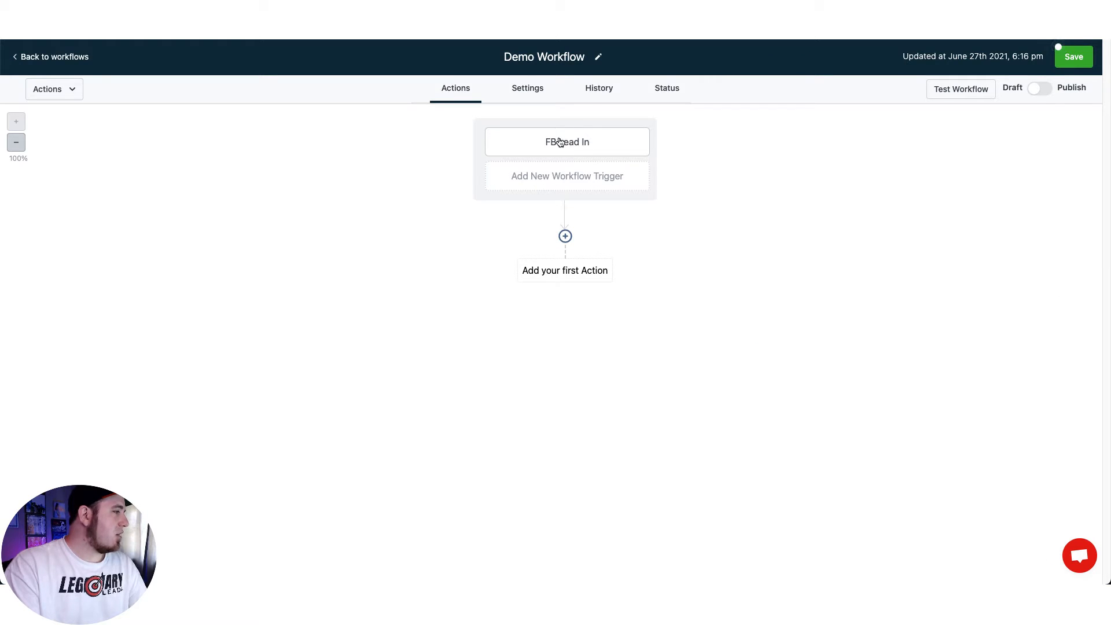
Start a second workflow trigger that runs on Call Status, with its Call Direction filter set to Incoming
{"action": "left_click", "coordinate": [587, 177]}
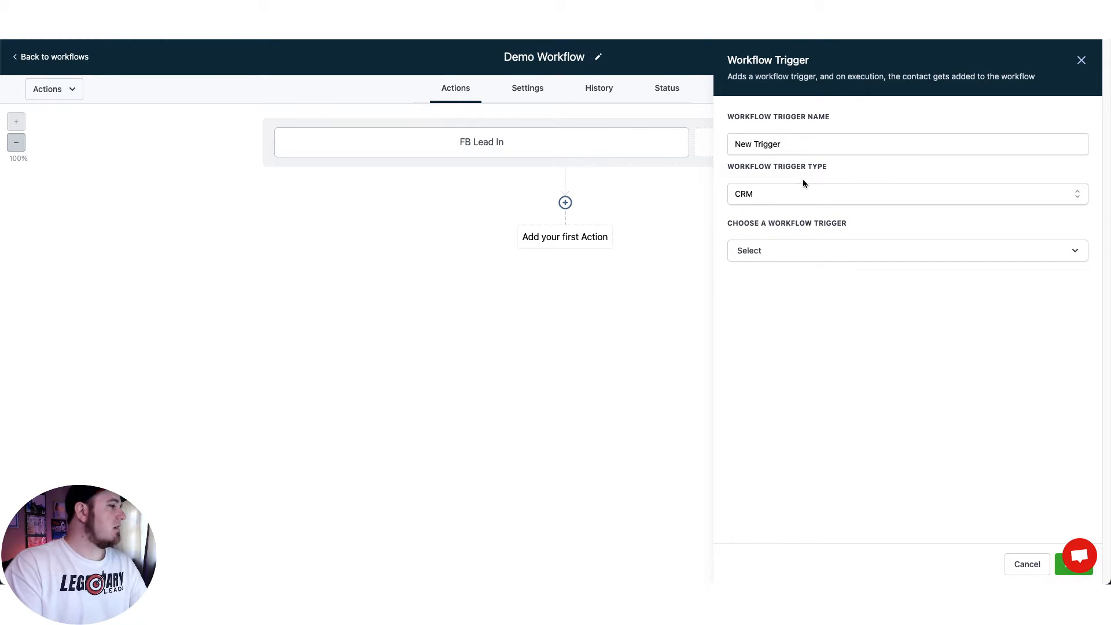
{"action": "left_click", "coordinate": [802, 253]}
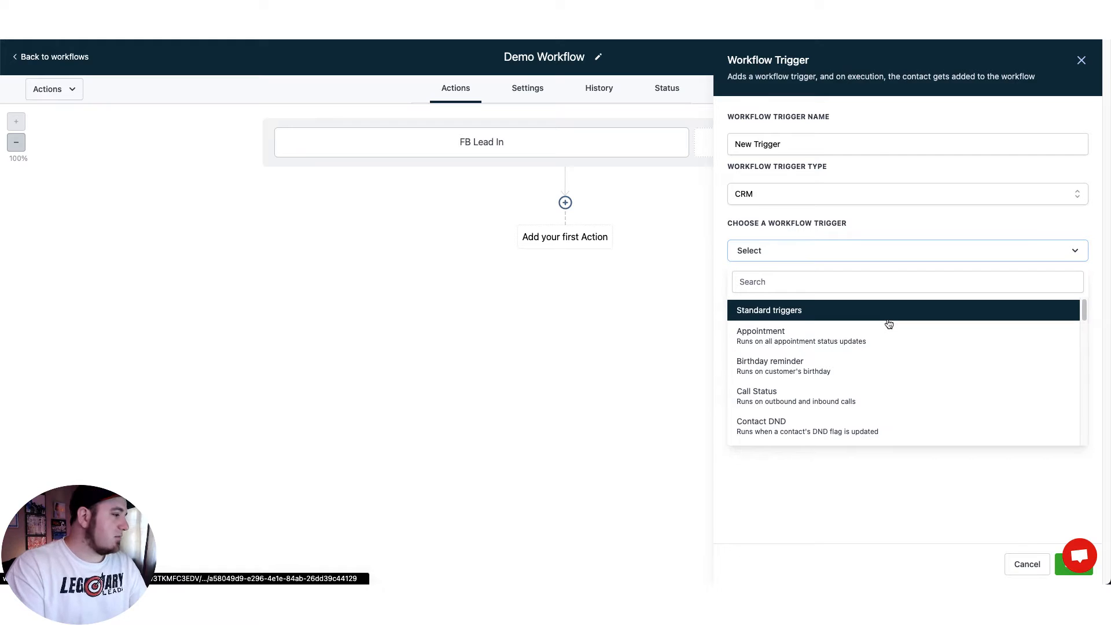
{"action": "scroll", "coordinate": [889, 325], "scroll_direction": "down", "scroll_amount": 2}
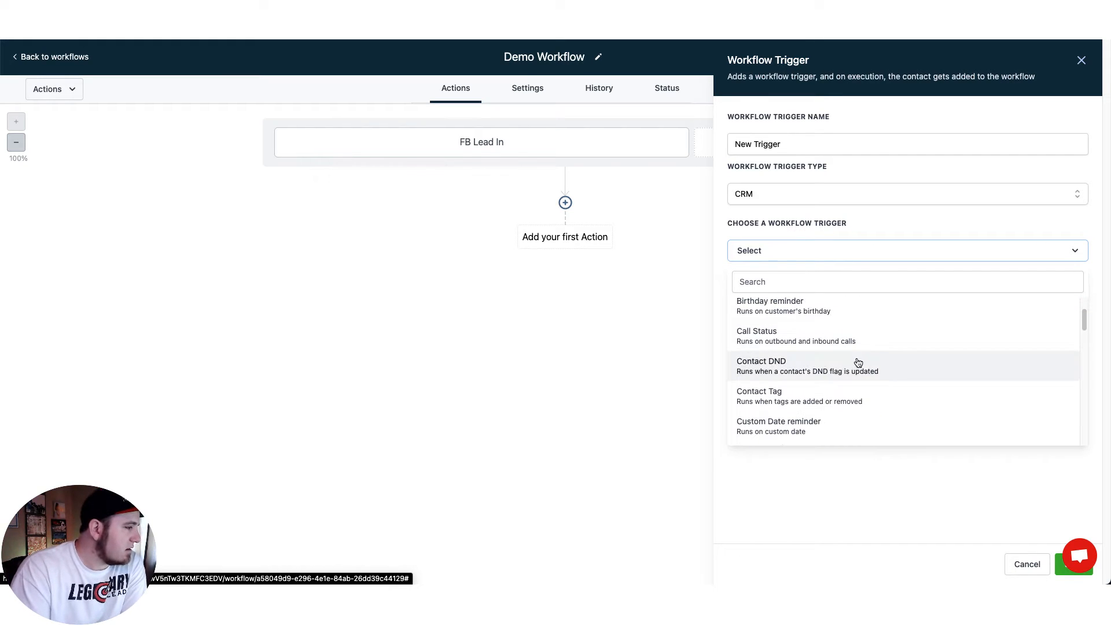
{"action": "left_click", "coordinate": [839, 347]}
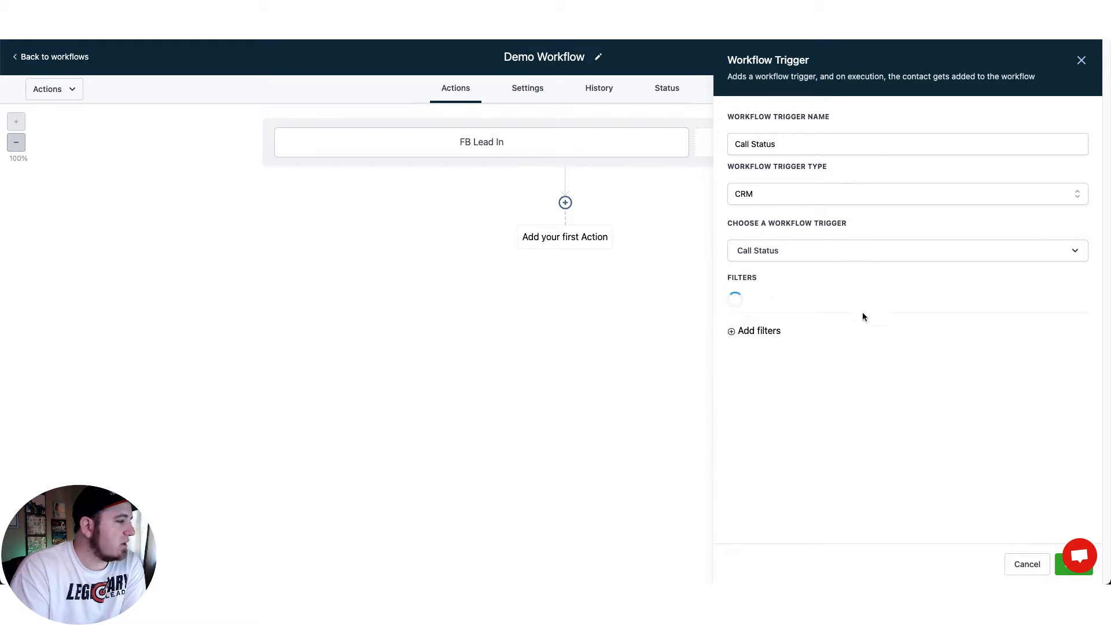
{"action": "left_click", "coordinate": [805, 304]}
{"action": "left_click", "coordinate": [794, 385]}
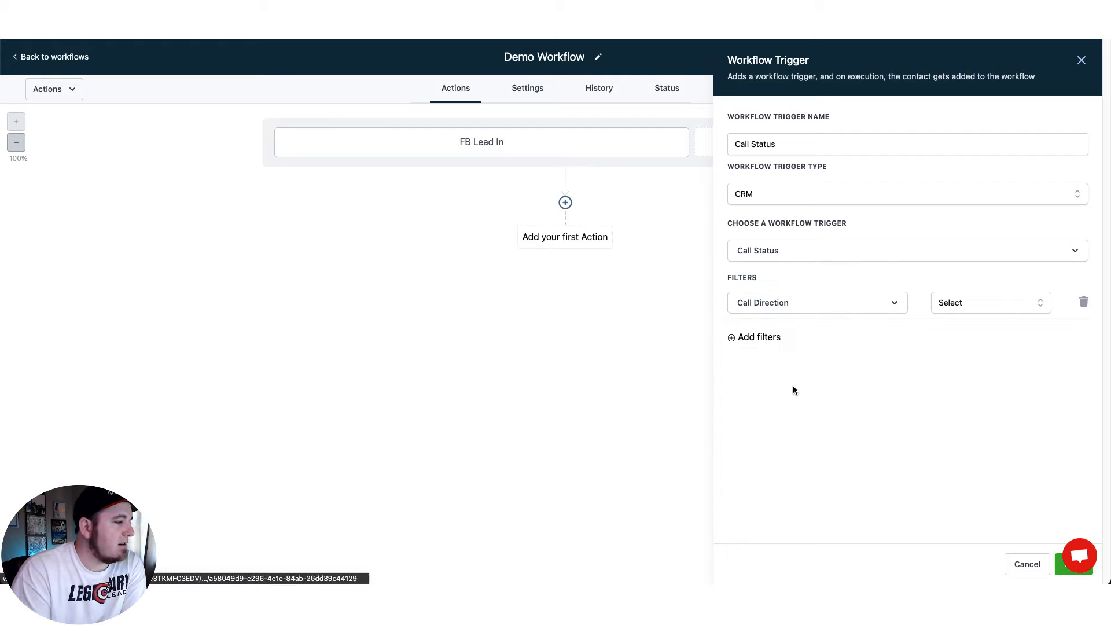
{"action": "left_click", "coordinate": [987, 311]}
{"action": "left_click", "coordinate": [971, 351]}
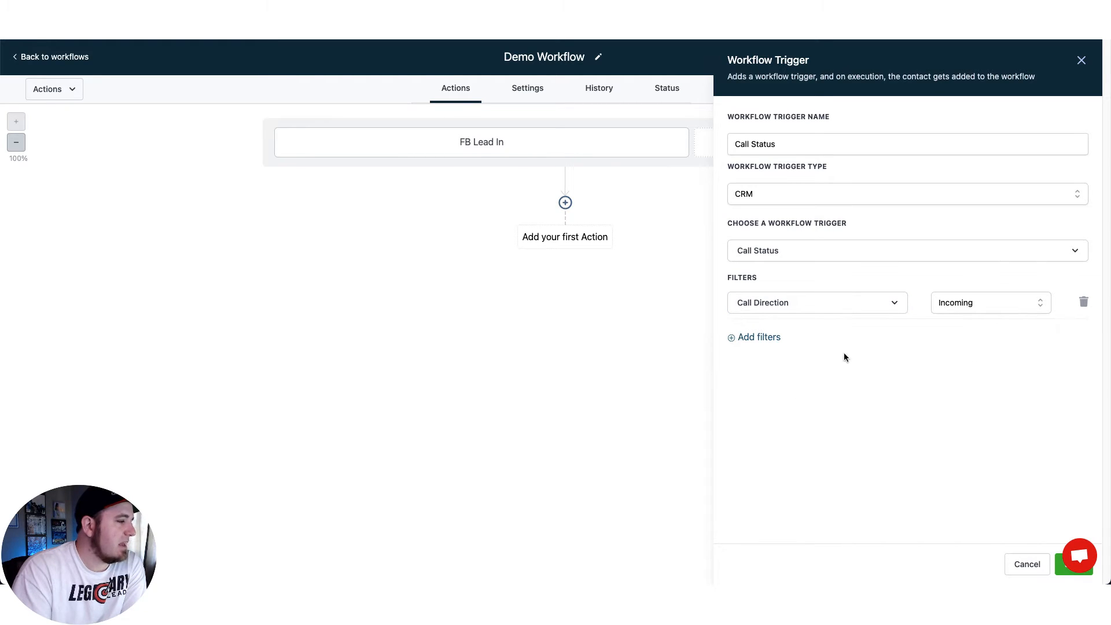
Try adding an In Workflow filter to the Call Status trigger, look through its workflow choices, and remove the filter
{"action": "left_click", "coordinate": [756, 337]}
{"action": "left_click", "coordinate": [783, 341]}
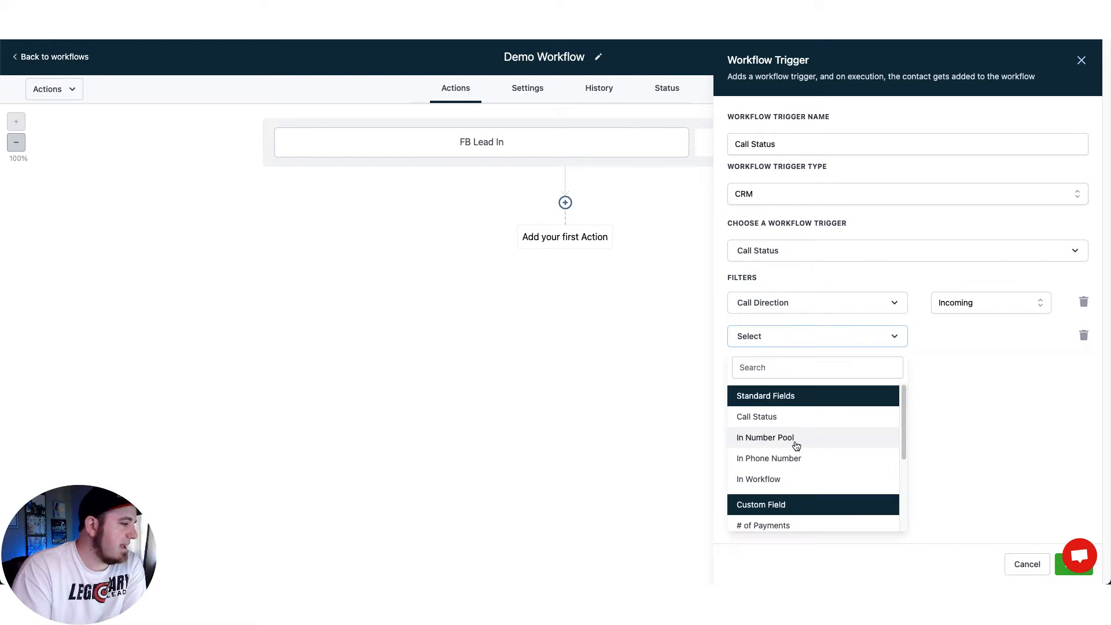
{"action": "left_click", "coordinate": [790, 480]}
{"action": "left_click", "coordinate": [982, 340]}
{"action": "scroll", "coordinate": [972, 437], "scroll_direction": "down", "scroll_amount": 1}
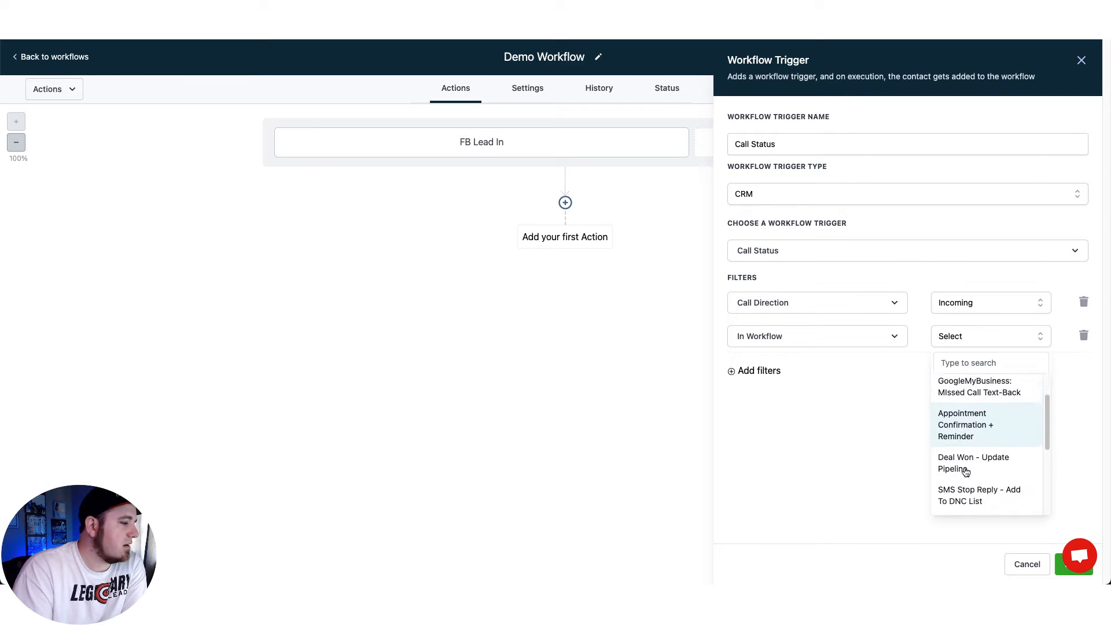
{"action": "scroll", "coordinate": [966, 472], "scroll_direction": "down", "scroll_amount": 1}
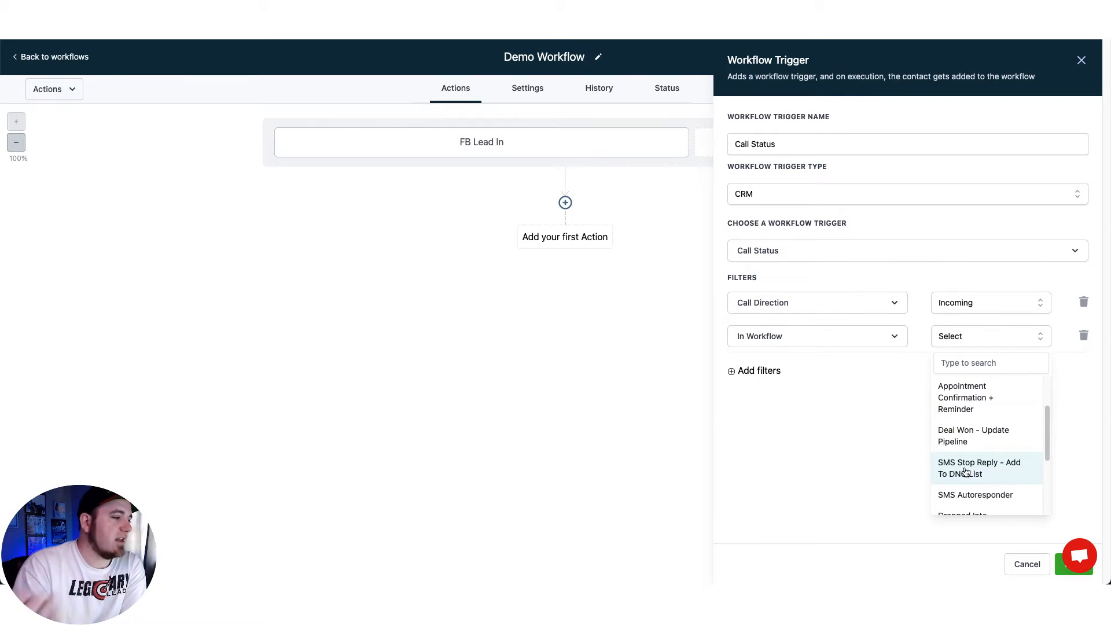
{"action": "left_click", "coordinate": [1085, 336]}
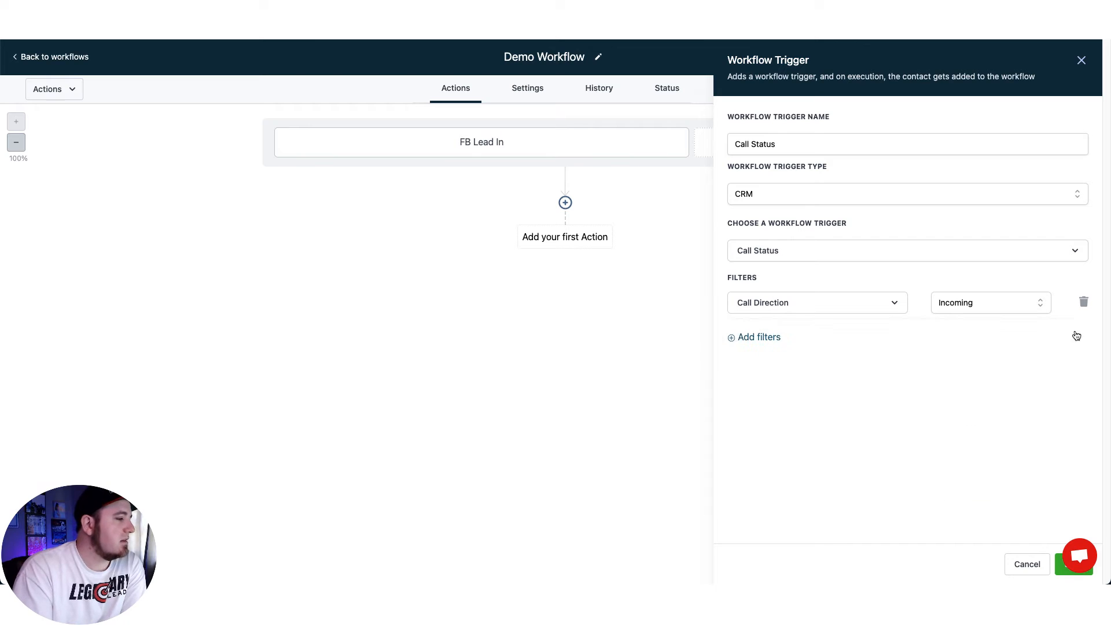
Examine the available standard workflow trigger types, and close the Call Status trigger without saving it
{"action": "left_click", "coordinate": [884, 256]}
{"action": "scroll", "coordinate": [791, 437], "scroll_direction": "down", "scroll_amount": 5}
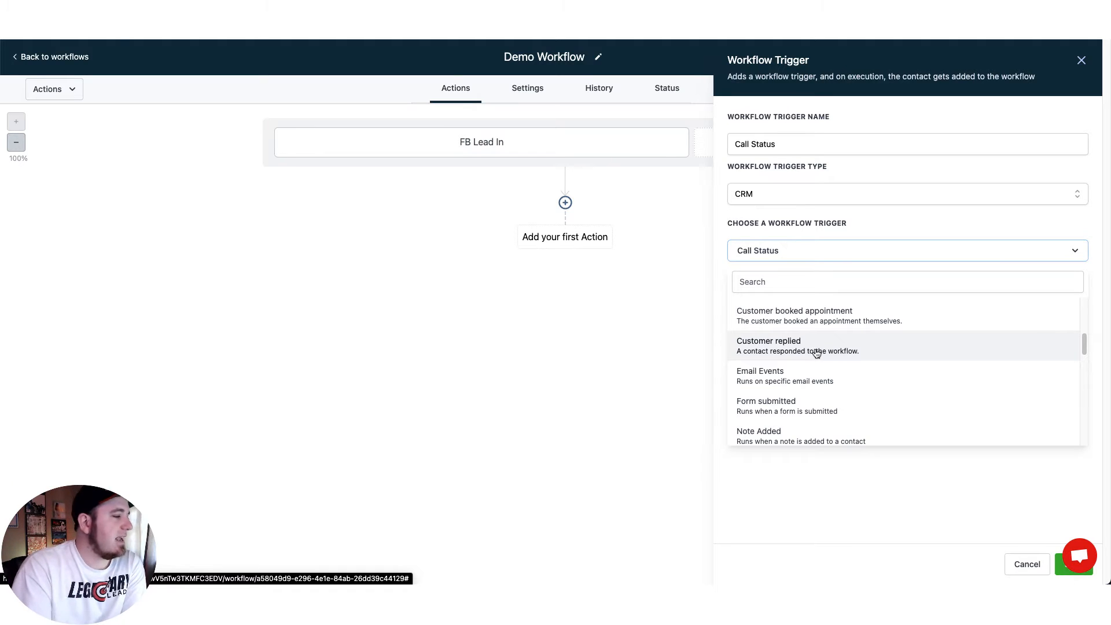
{"action": "scroll", "coordinate": [813, 352], "scroll_direction": "down", "scroll_amount": 5}
{"action": "scroll", "coordinate": [816, 354], "scroll_direction": "up", "scroll_amount": 10}
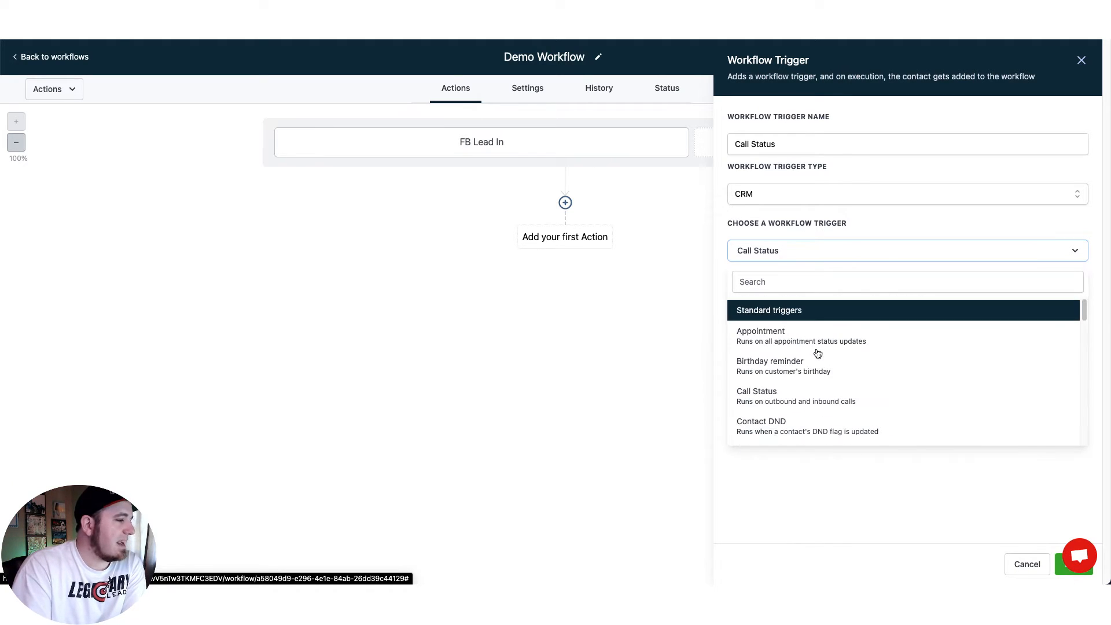
{"action": "left_click", "coordinate": [888, 512]}
{"action": "left_click", "coordinate": [1067, 253]}
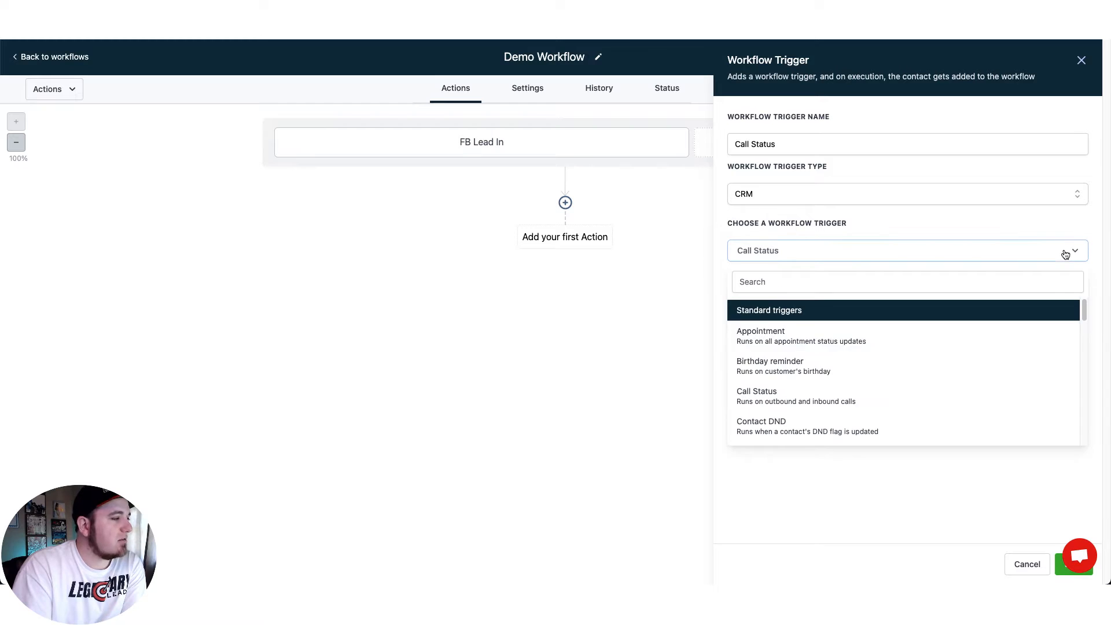
{"action": "scroll", "coordinate": [837, 404], "scroll_direction": "down", "scroll_amount": 3}
{"action": "scroll", "coordinate": [837, 404], "scroll_direction": "down", "scroll_amount": 4}
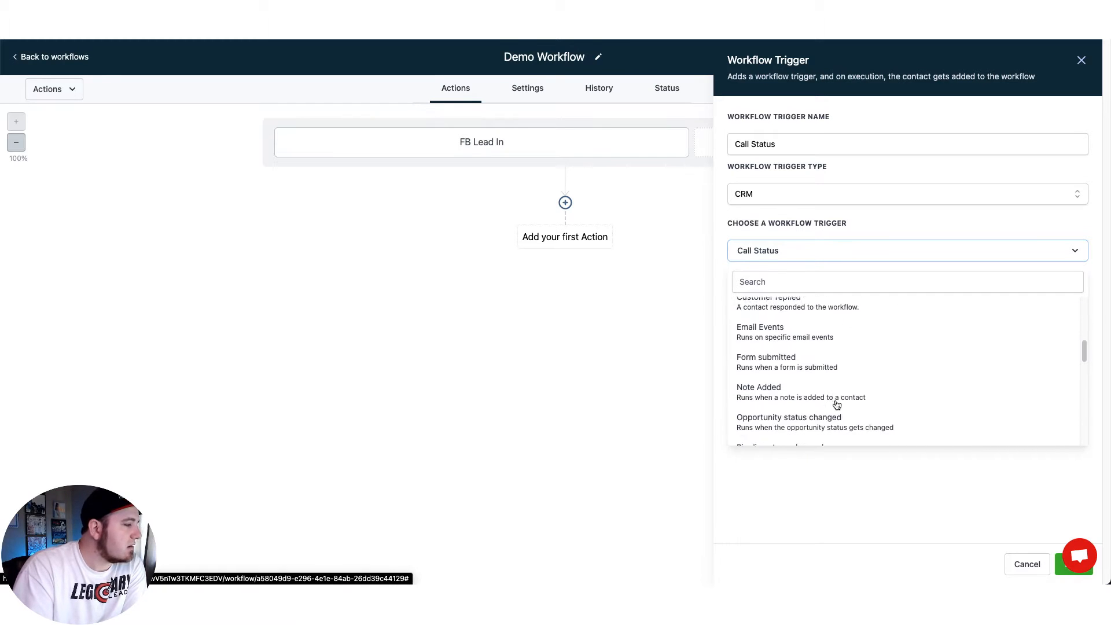
{"action": "scroll", "coordinate": [842, 346], "scroll_direction": "up", "scroll_amount": 2}
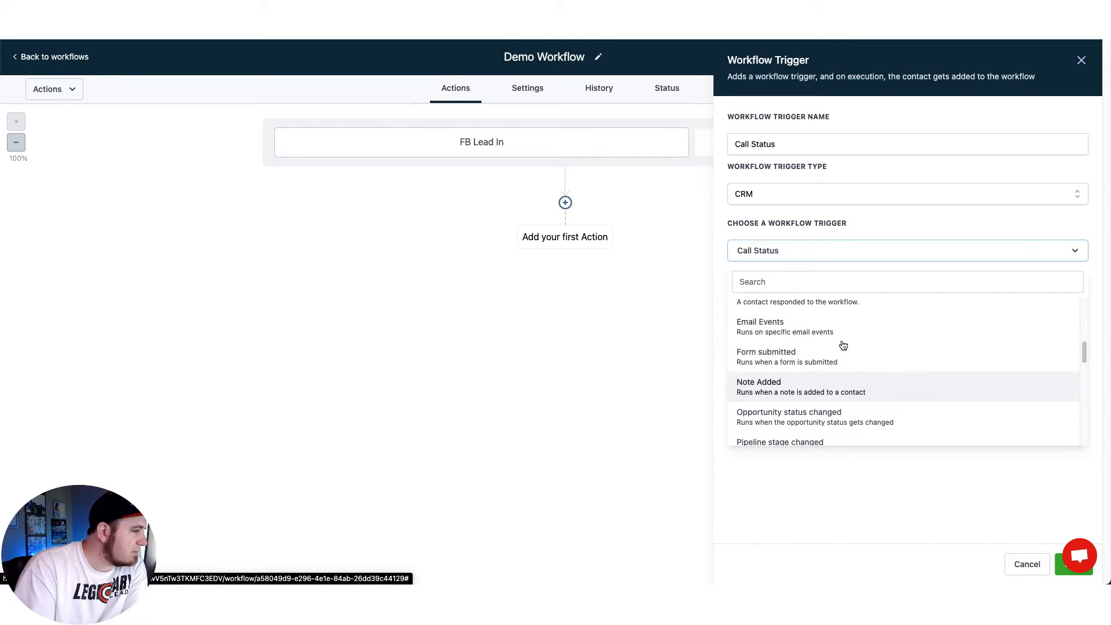
{"action": "scroll", "coordinate": [813, 394], "scroll_direction": "down", "scroll_amount": 1}
{"action": "scroll", "coordinate": [817, 395], "scroll_direction": "down", "scroll_amount": 3}
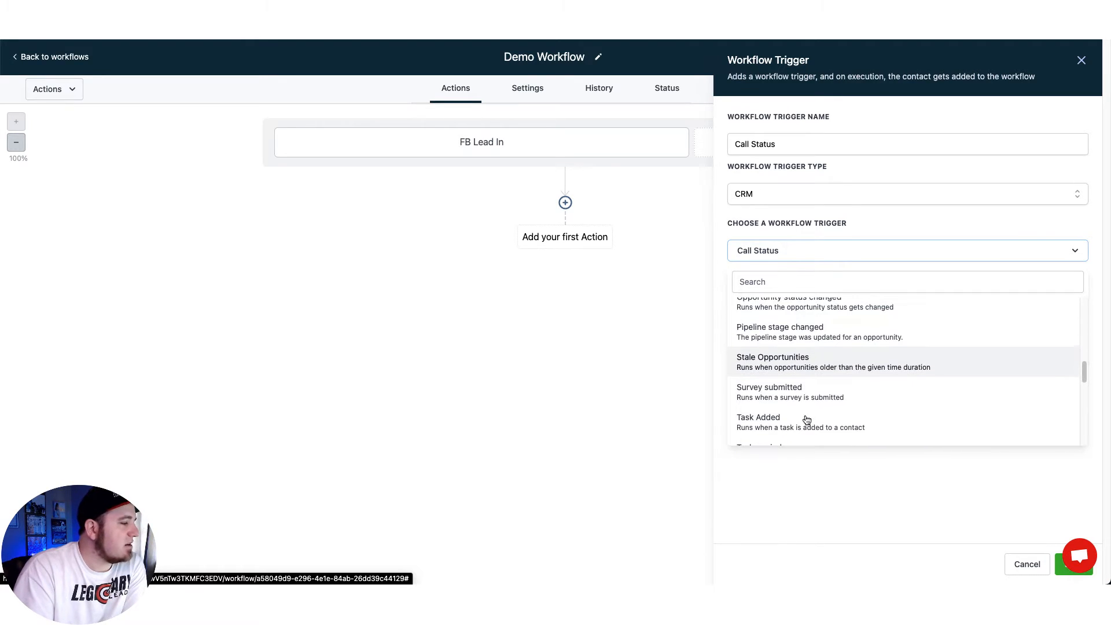
{"action": "left_click", "coordinate": [824, 474]}
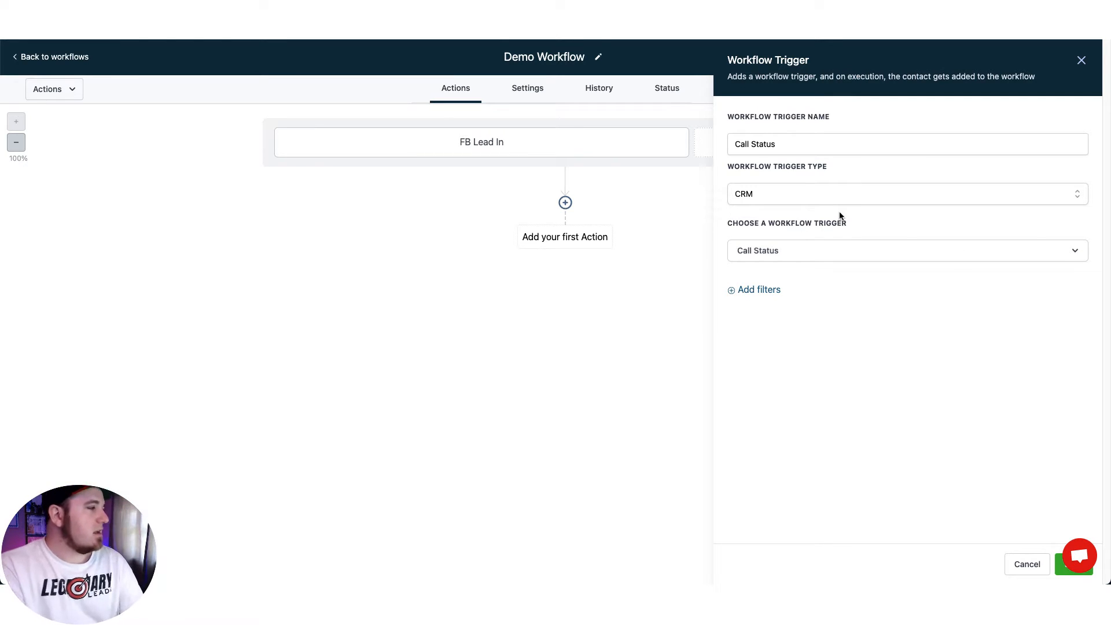
{"action": "left_click", "coordinate": [1082, 59]}
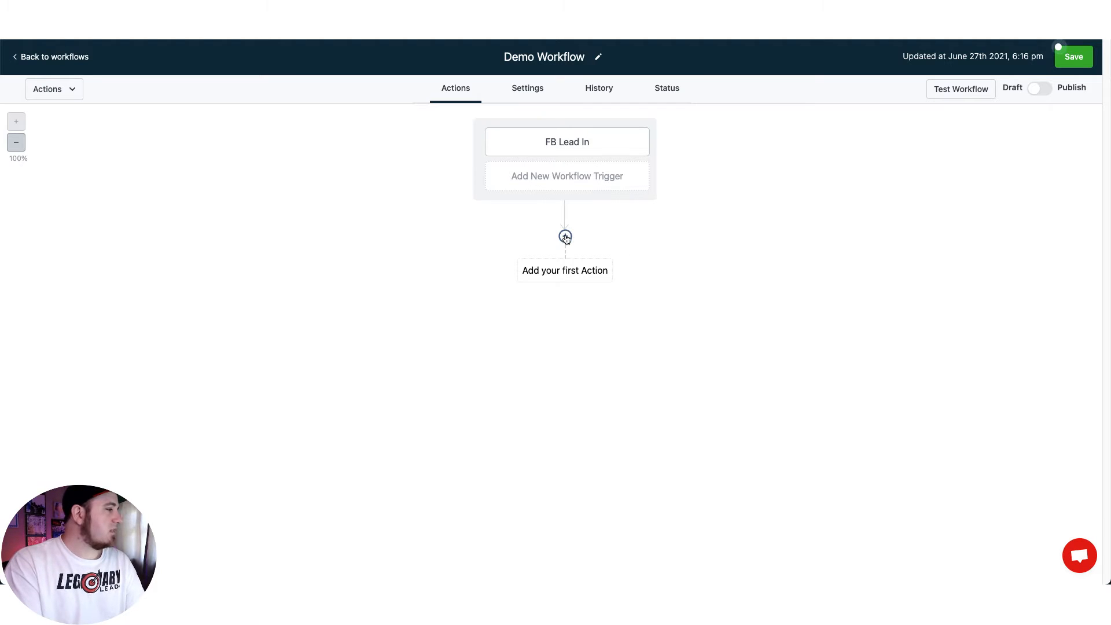
Look through the available actions and add a Send Email action as the workflow's first action
{"action": "left_click", "coordinate": [567, 236]}
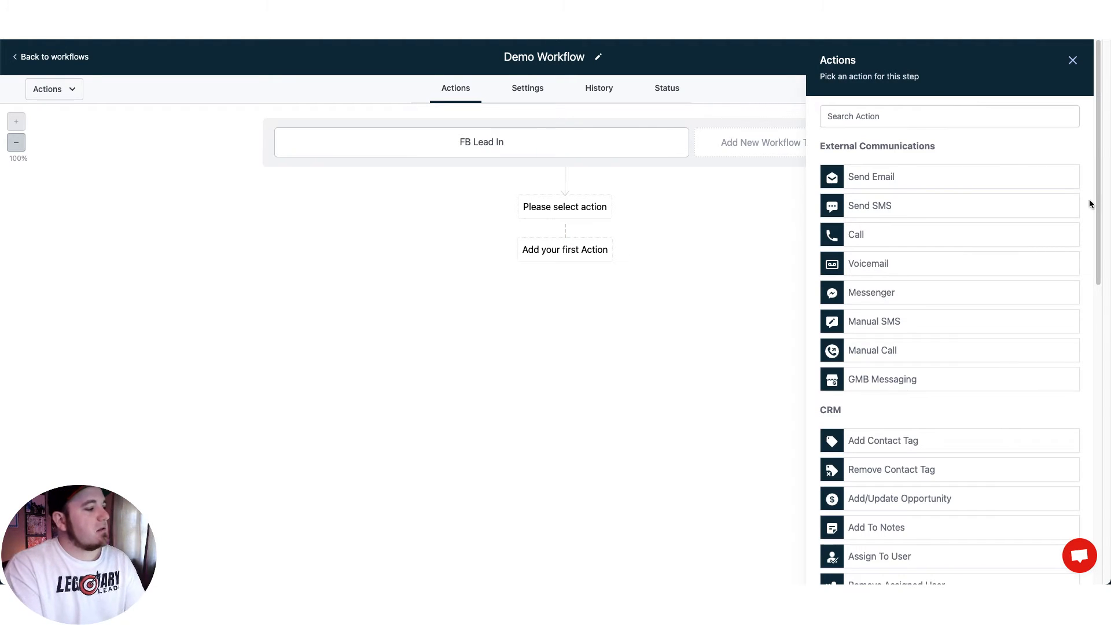
{"action": "scroll", "coordinate": [914, 392], "scroll_direction": "down", "scroll_amount": 6}
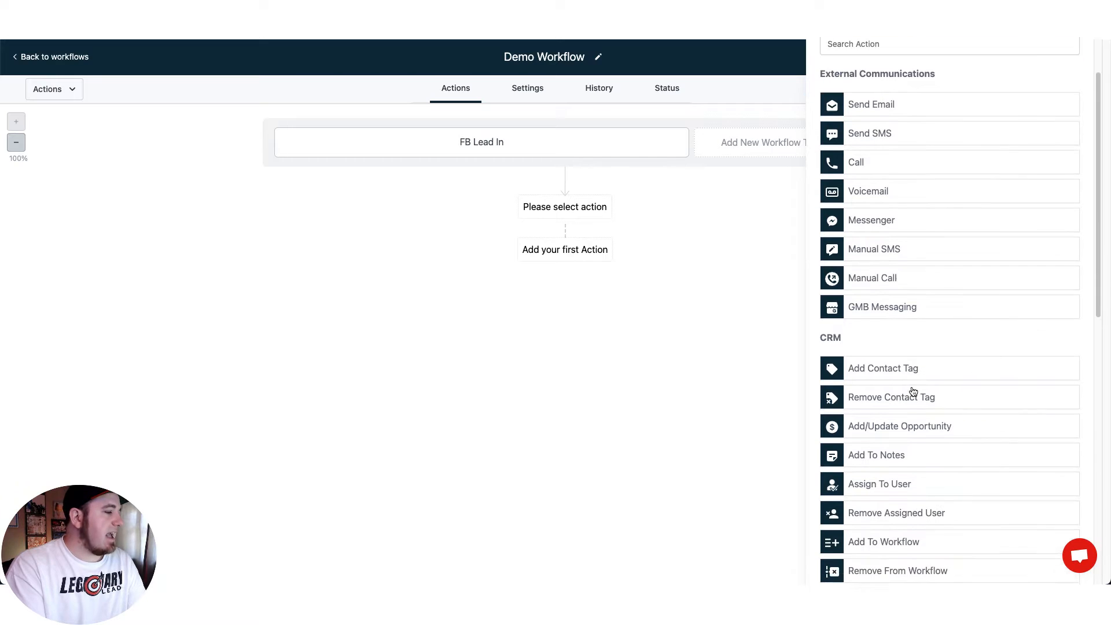
{"action": "scroll", "coordinate": [913, 392], "scroll_direction": "down", "scroll_amount": 5}
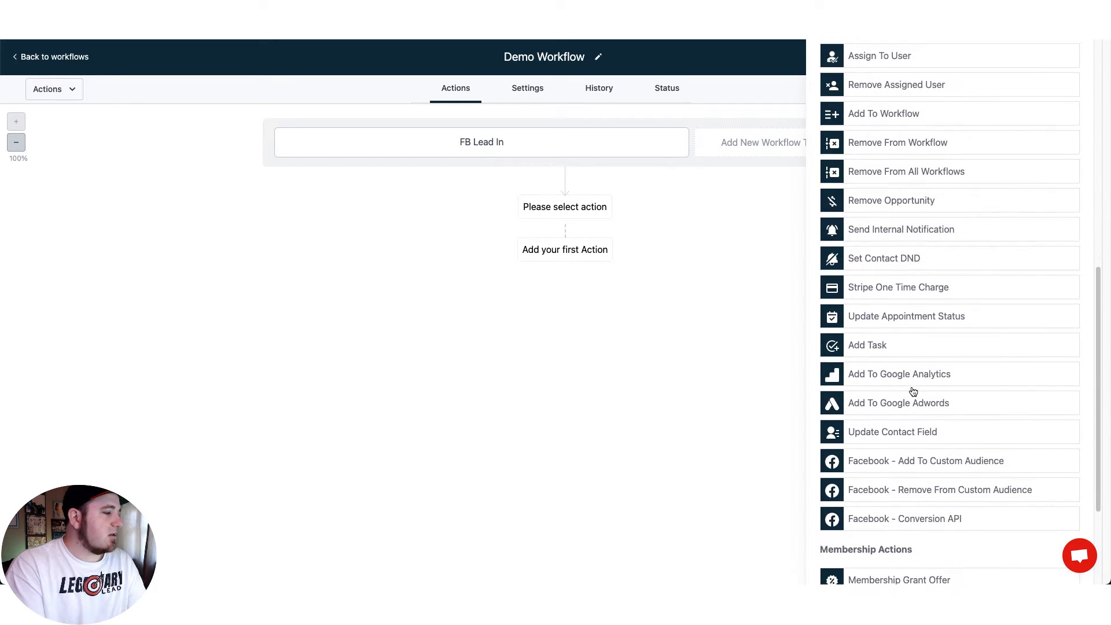
{"action": "scroll", "coordinate": [913, 391], "scroll_direction": "up", "scroll_amount": 11}
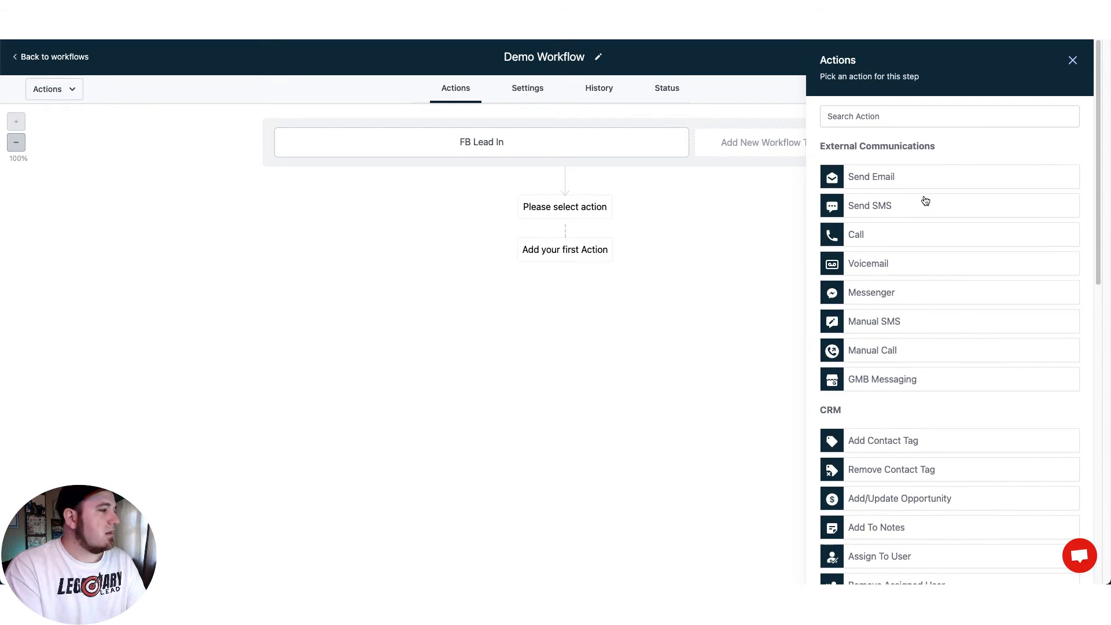
{"action": "left_click", "coordinate": [885, 183]}
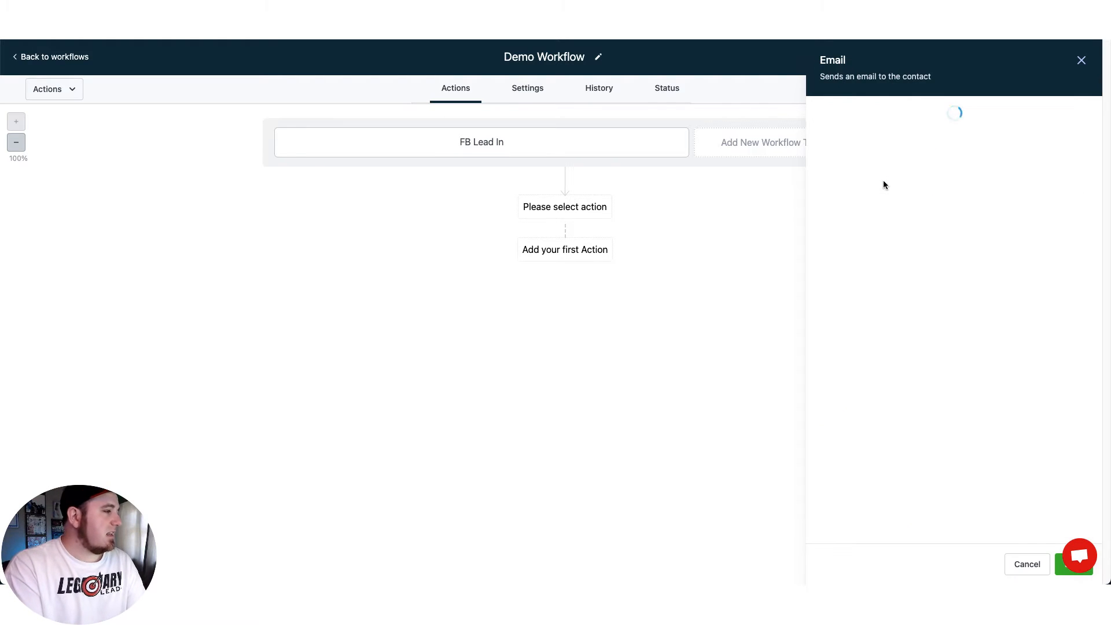
Try the Demo Email template in the email action, and revert the template to None
{"action": "left_click", "coordinate": [903, 348]}
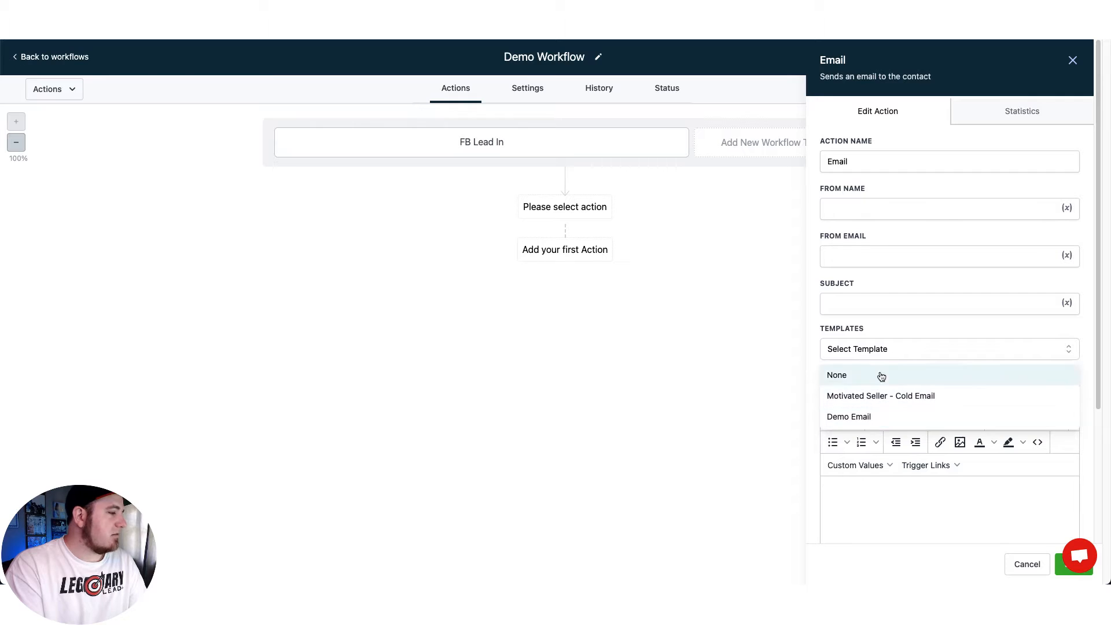
{"action": "left_click", "coordinate": [879, 416]}
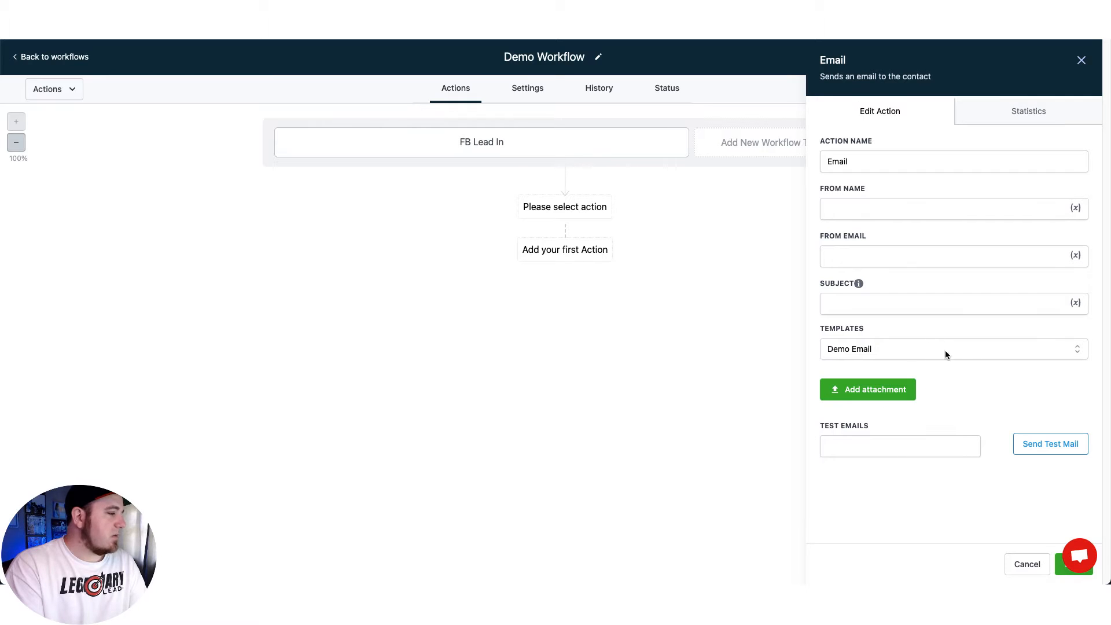
{"action": "left_click", "coordinate": [929, 349]}
{"action": "left_click", "coordinate": [885, 372]}
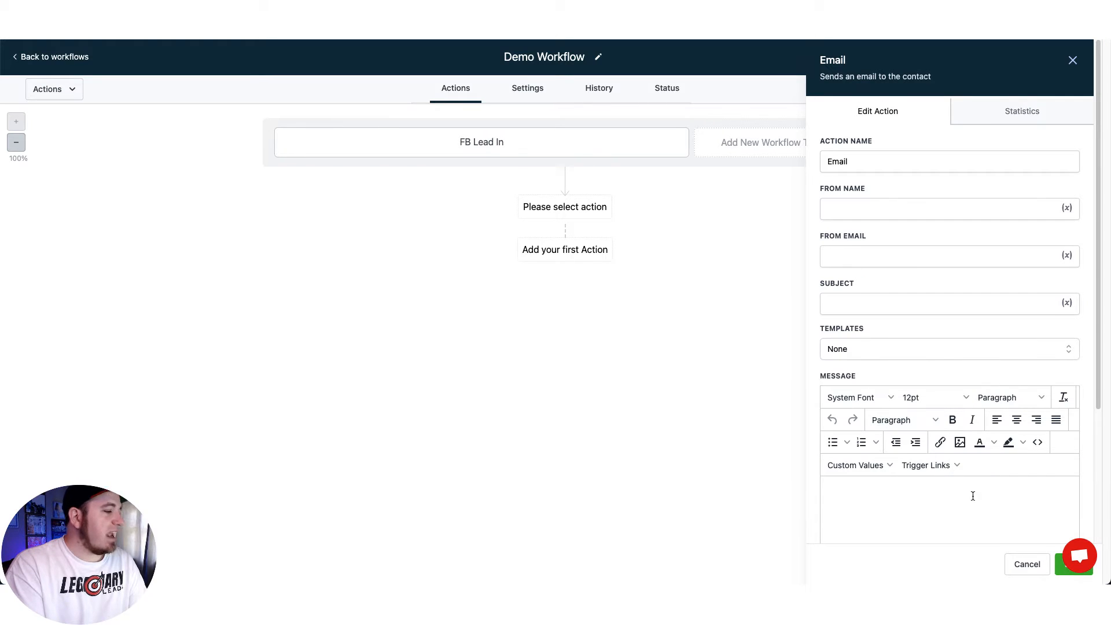
Fill in the sender's name and e-mail address, and set the email subject to "Demo Workflow Automation"
{"action": "left_click", "coordinate": [899, 217]}
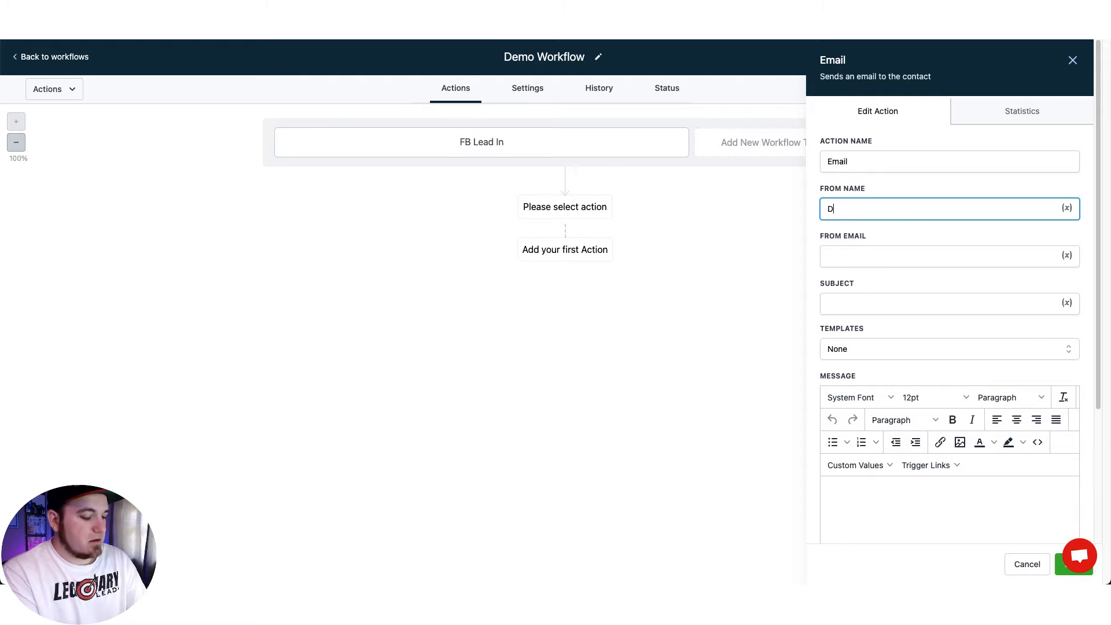
{"action": "left_click", "coordinate": [928, 248]}
{"action": "left_click", "coordinate": [900, 280]}
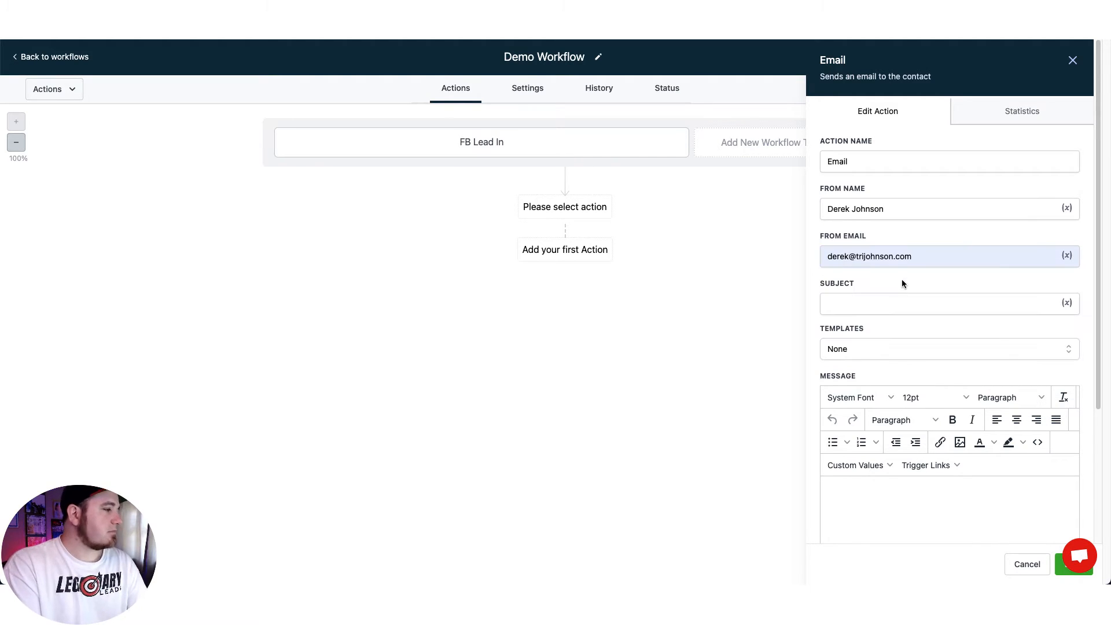
{"action": "left_click", "coordinate": [891, 306]}
{"action": "type", "text": "Demo Workflow"}
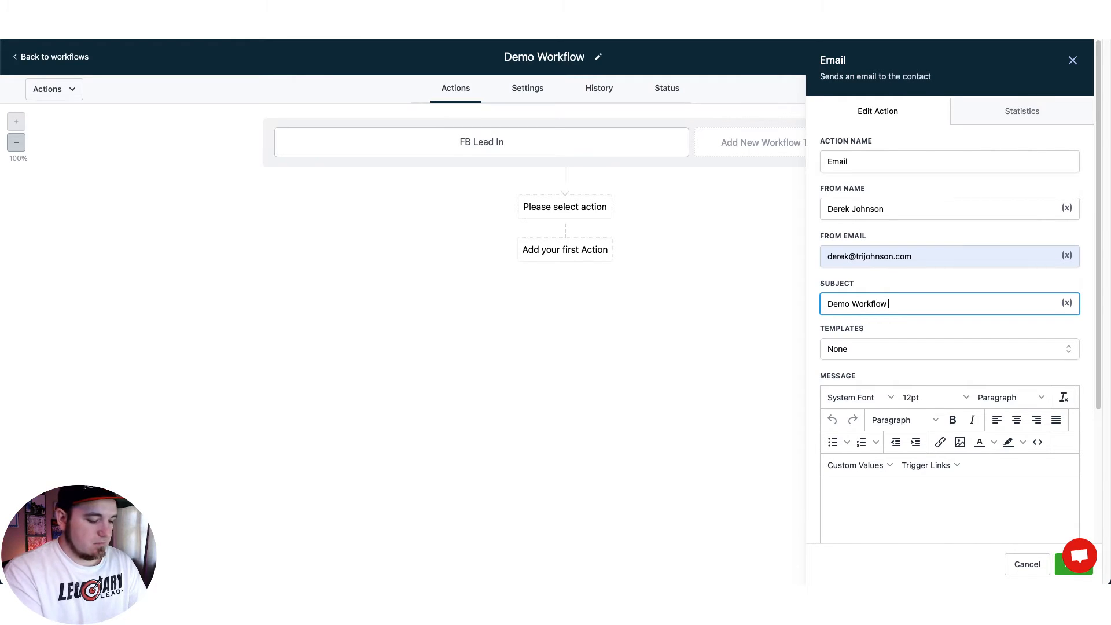
{"action": "type", "text": " Automation"}
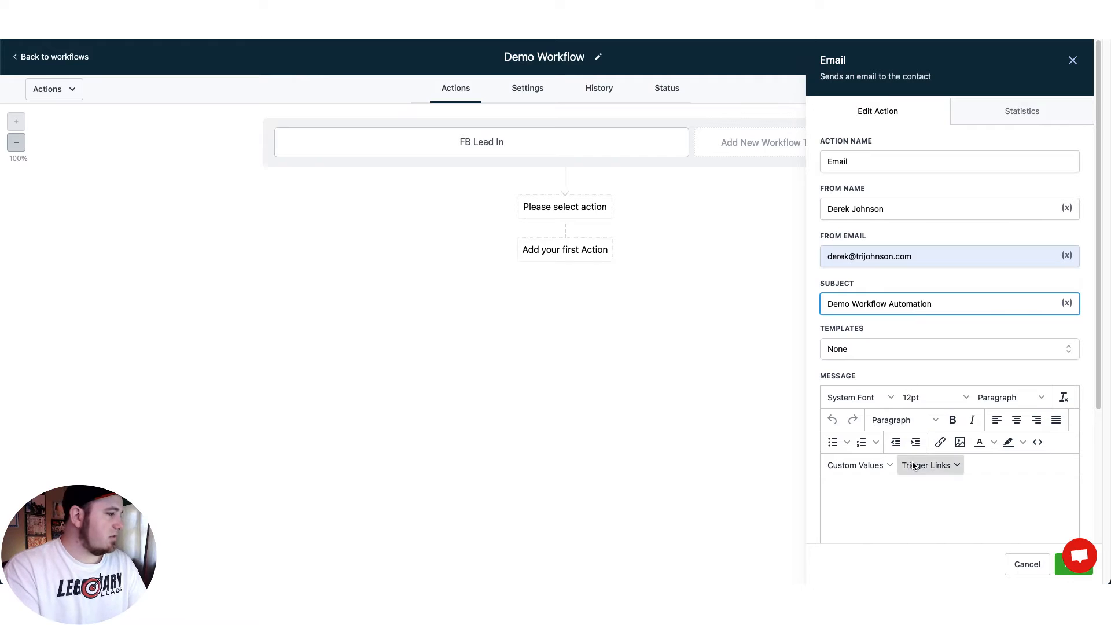
Begin the email message with the greeting "Hey {{contact.first_name}},", looking through the available custom values and inserting the contact's First Name
{"action": "left_click", "coordinate": [908, 495]}
{"action": "scroll", "coordinate": [907, 494], "scroll_direction": "down", "scroll_amount": 4}
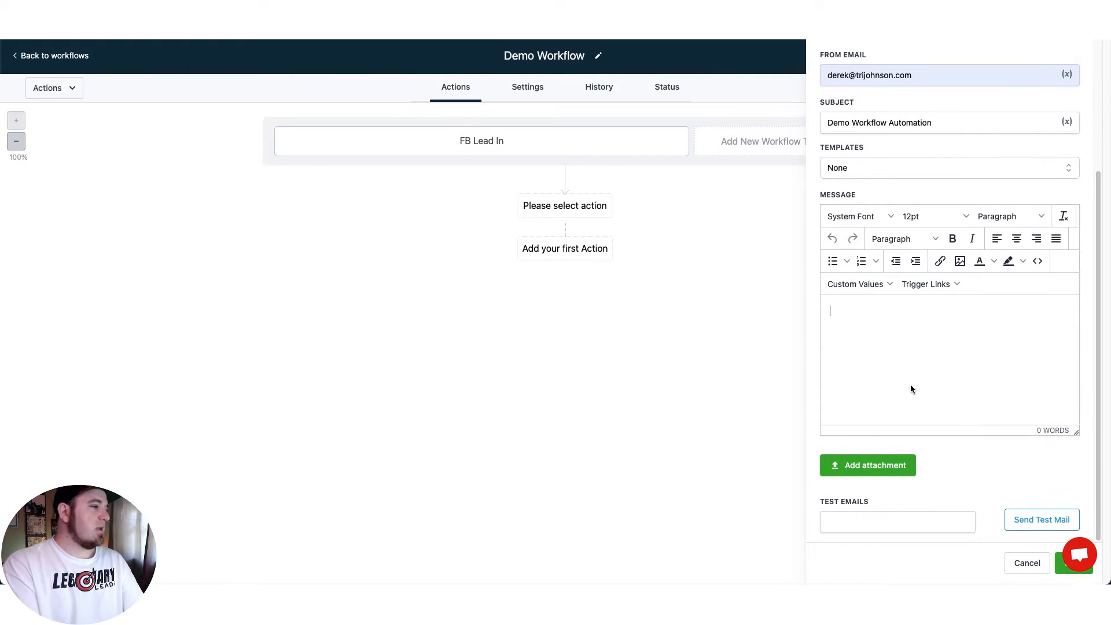
{"action": "type", "text": "Hey"}
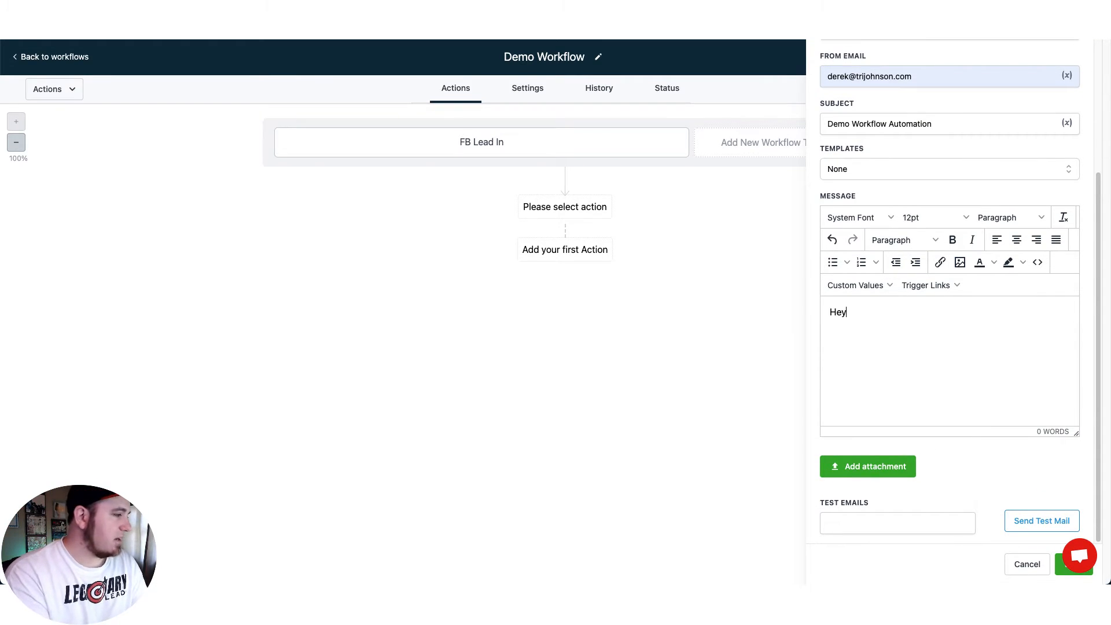
{"action": "left_click", "coordinate": [874, 292]}
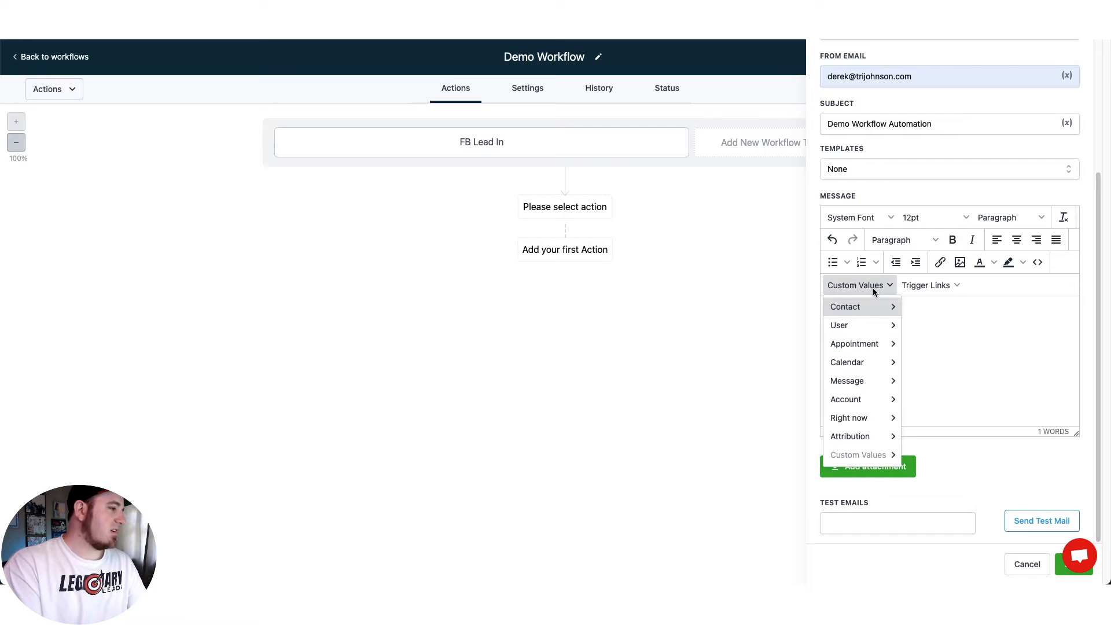
{"action": "mouse_move", "coordinate": [866, 303]}
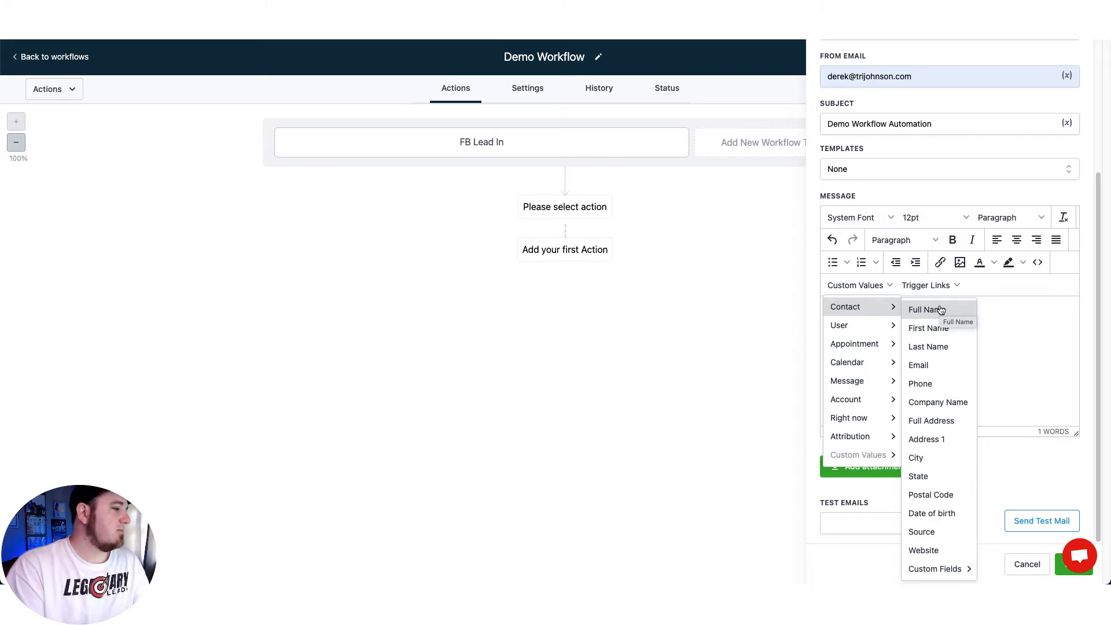
{"action": "mouse_move", "coordinate": [865, 330]}
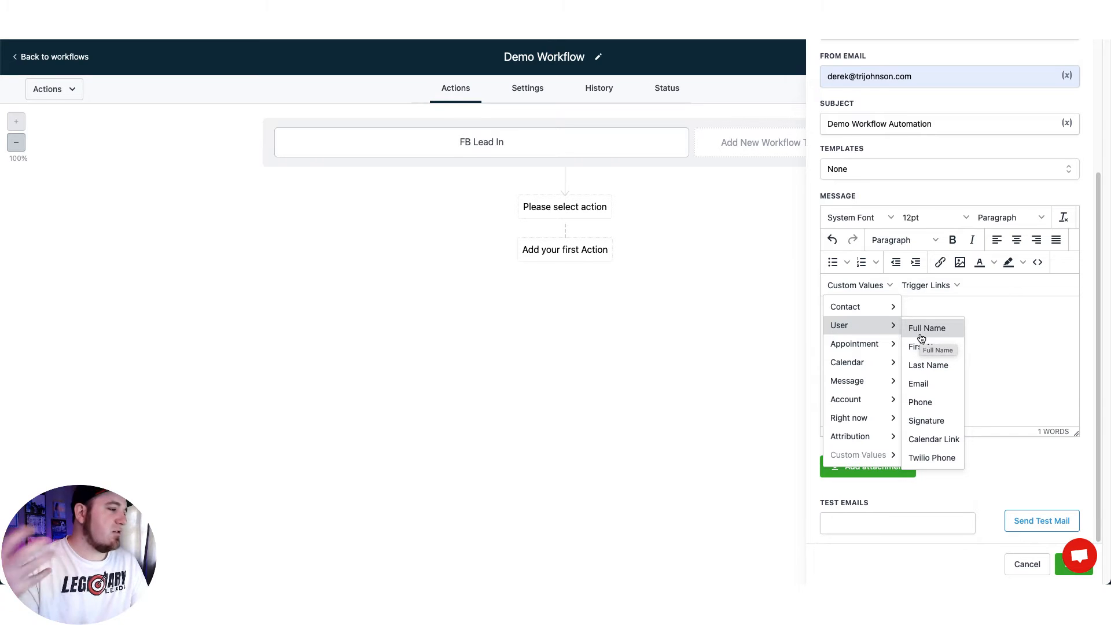
{"action": "mouse_move", "coordinate": [872, 353]}
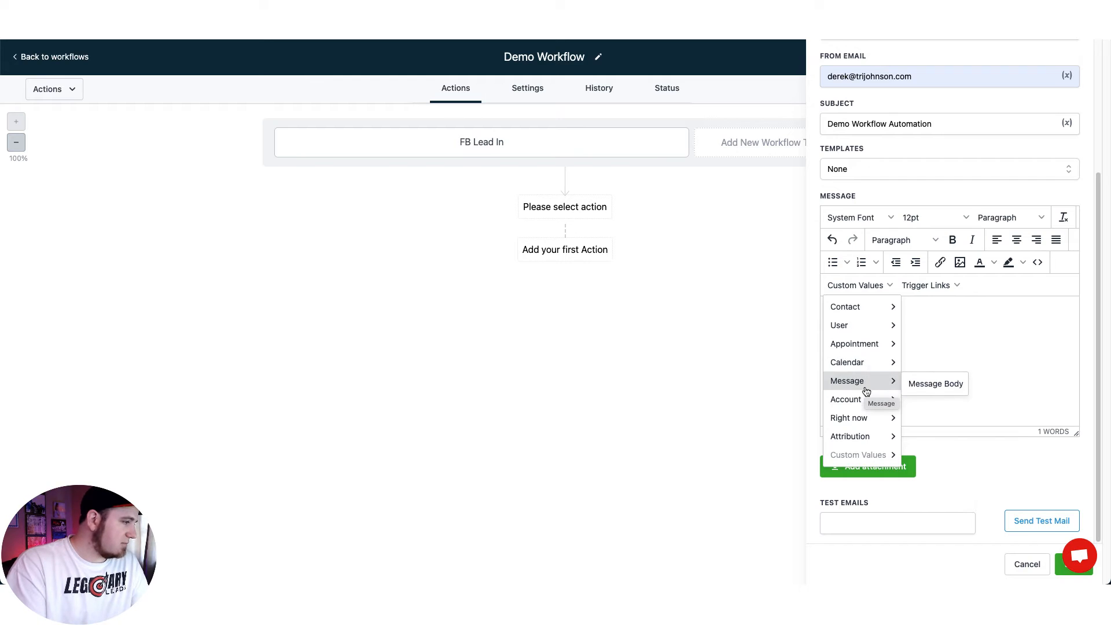
{"action": "mouse_move", "coordinate": [865, 411]}
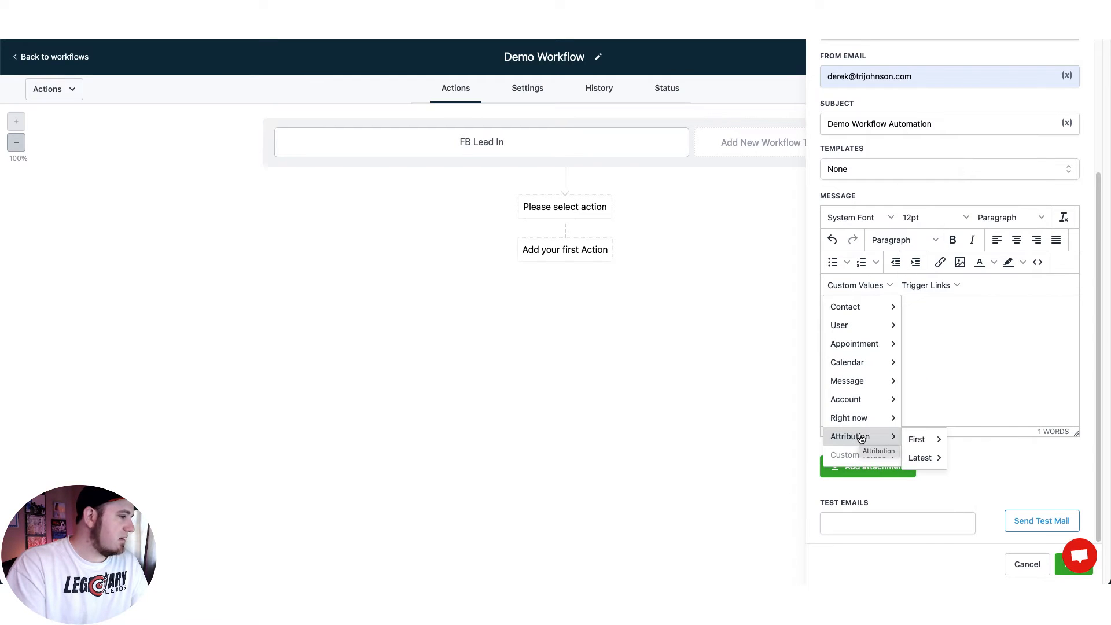
{"action": "mouse_move", "coordinate": [866, 310]}
{"action": "left_click", "coordinate": [928, 328]}
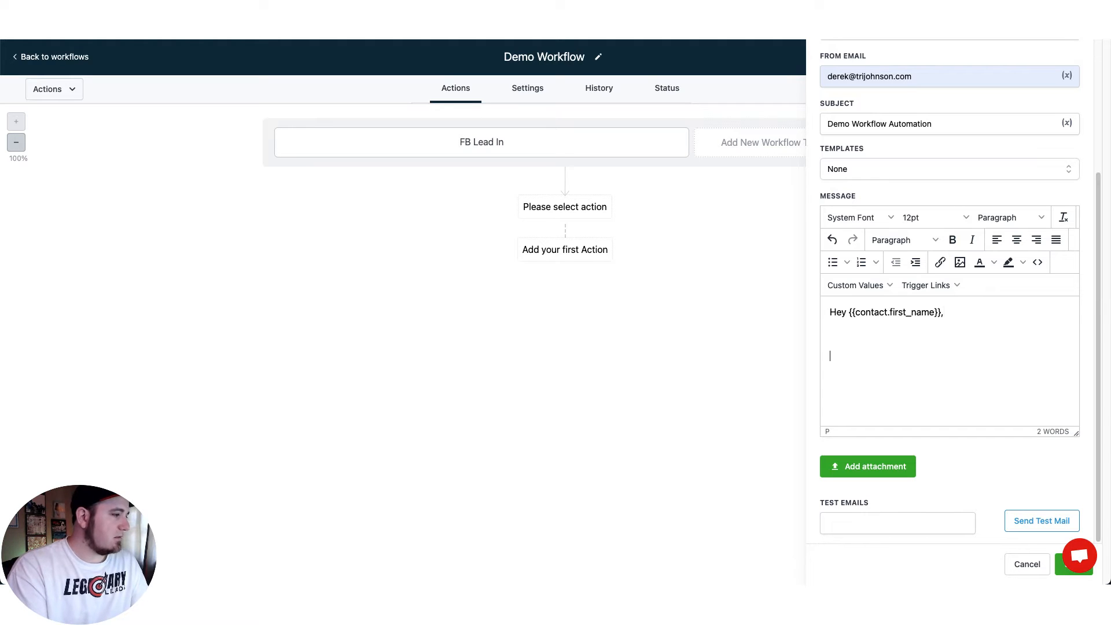
Add the line "Just testing this workflow on {{right_now.day_of_week}}." and the closing "Best," to the email message
{"action": "type", "text": "Just tes"}
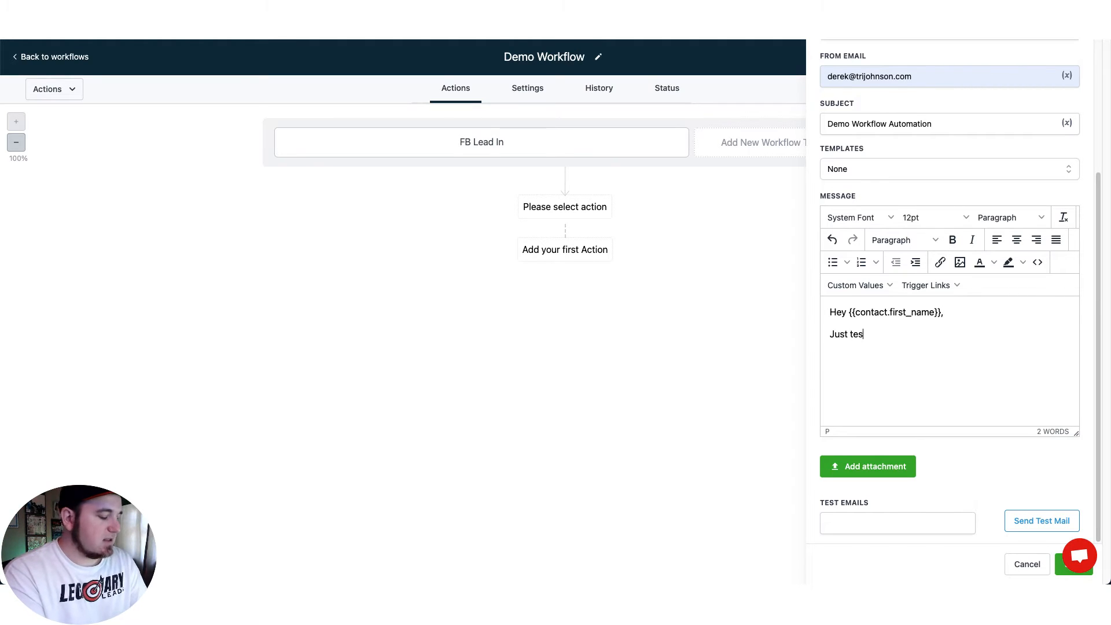
{"action": "type", "text": "ting this workflow on"}
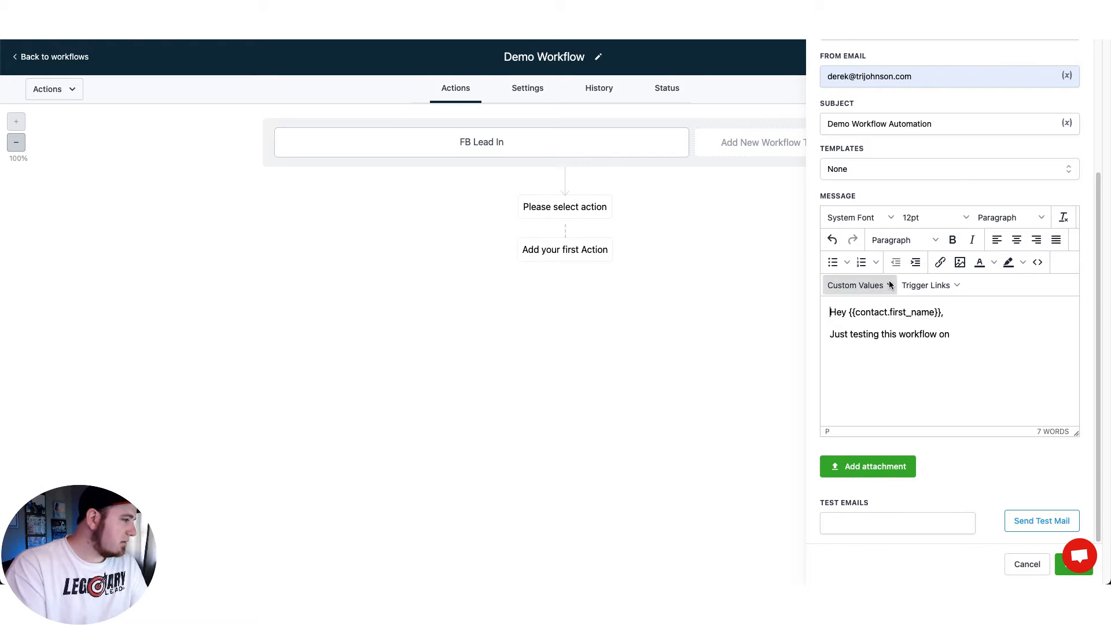
{"action": "mouse_move", "coordinate": [888, 291]}
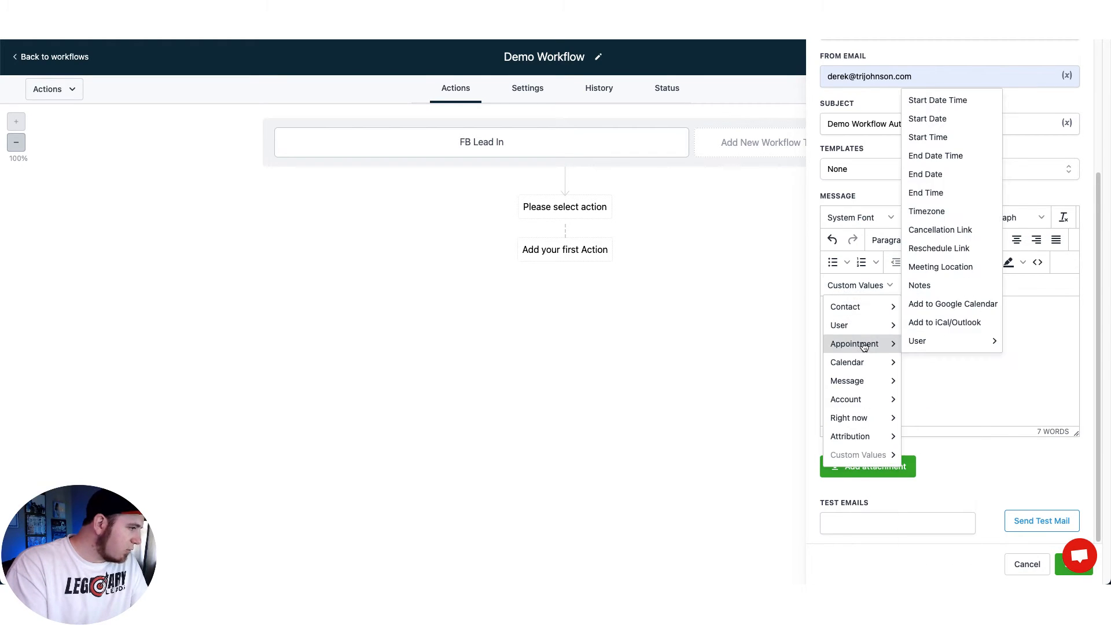
{"action": "mouse_move", "coordinate": [866, 410]}
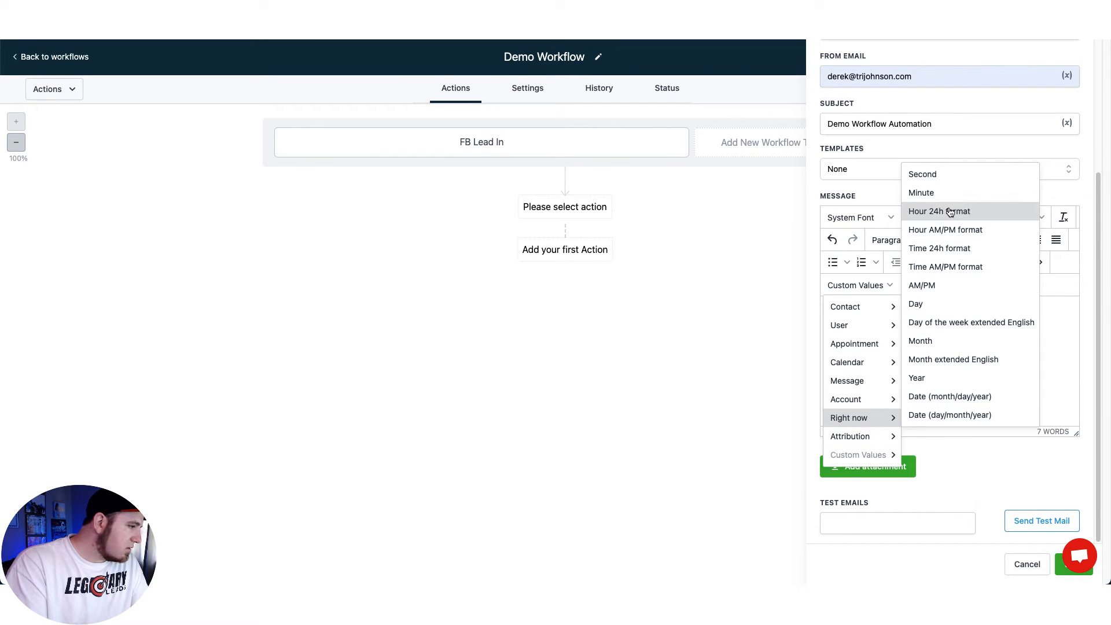
{"action": "left_click", "coordinate": [961, 324]}
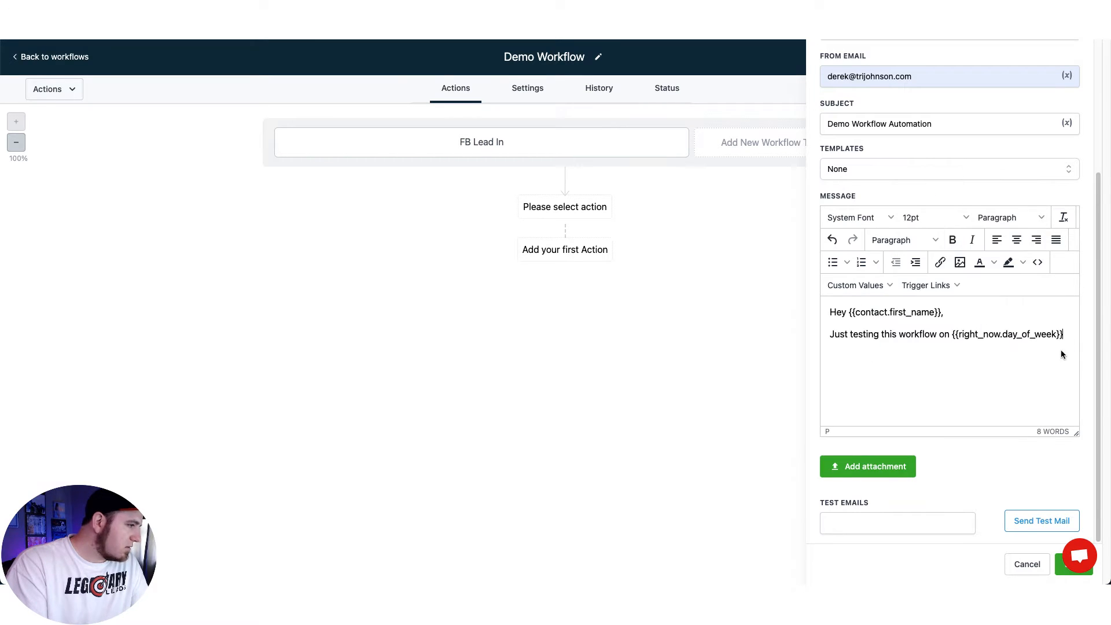
{"action": "type", "text": "."}
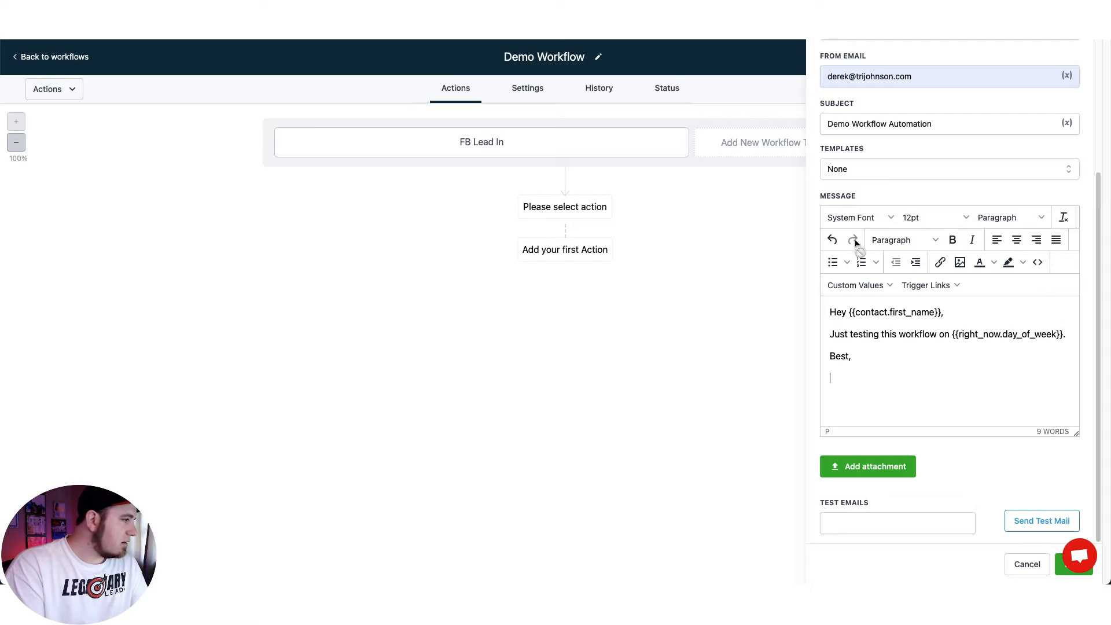
Sign the email with the {{user.first_name}} custom value, and save the Email action
{"action": "left_click", "coordinate": [839, 286]}
{"action": "mouse_move", "coordinate": [889, 331]}
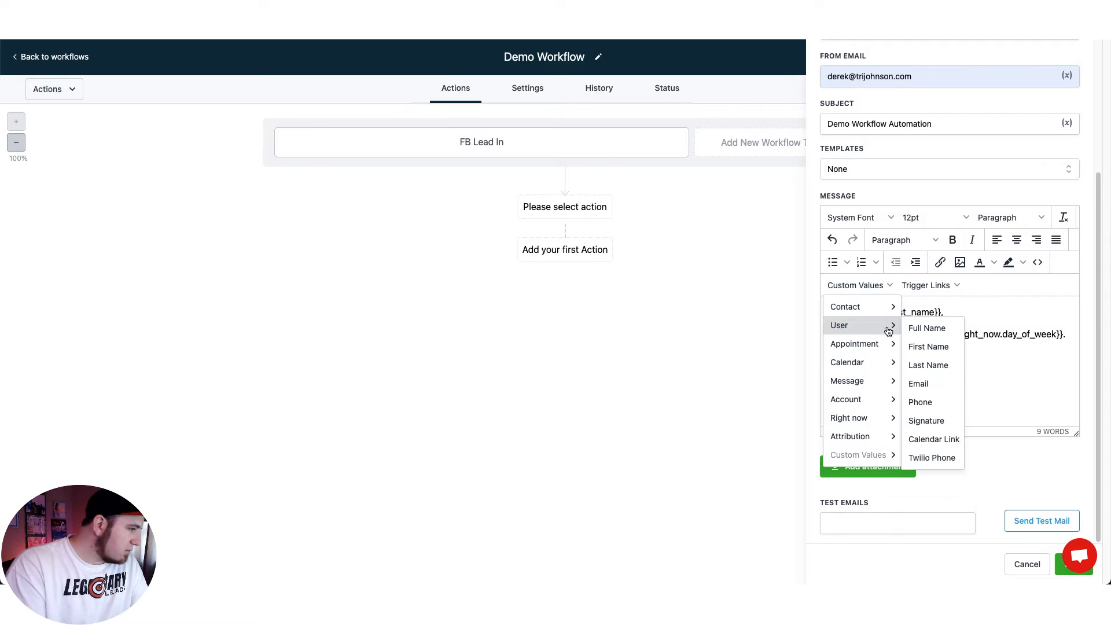
{"action": "left_click", "coordinate": [929, 347]}
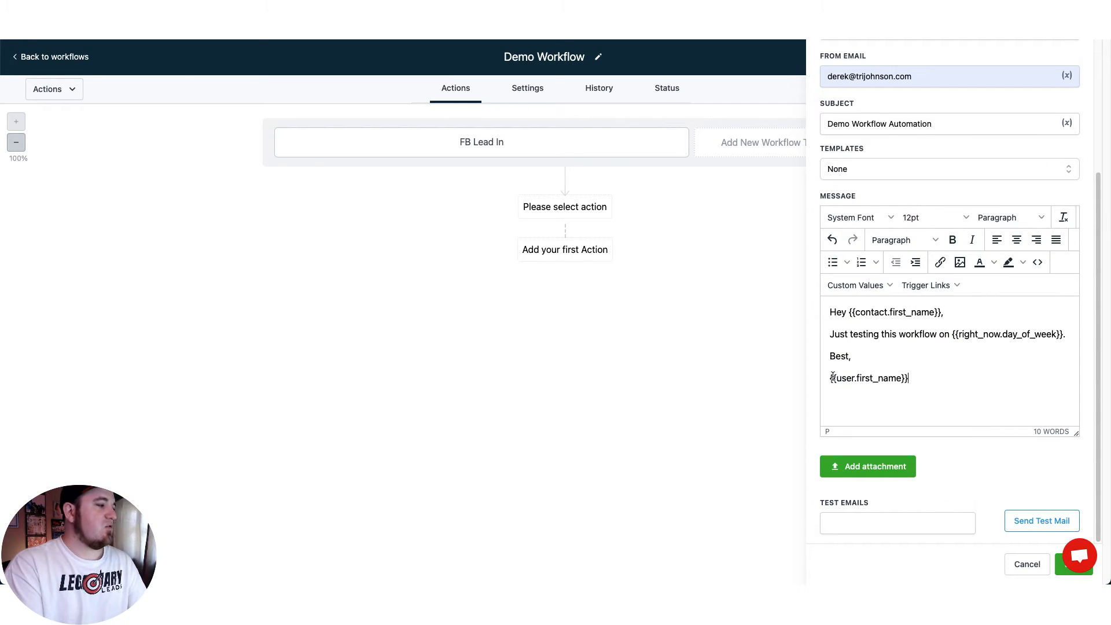
{"action": "left_click_drag", "start_coordinate": [830, 379], "coordinate": [914, 379]}
{"action": "left_click", "coordinate": [924, 369]}
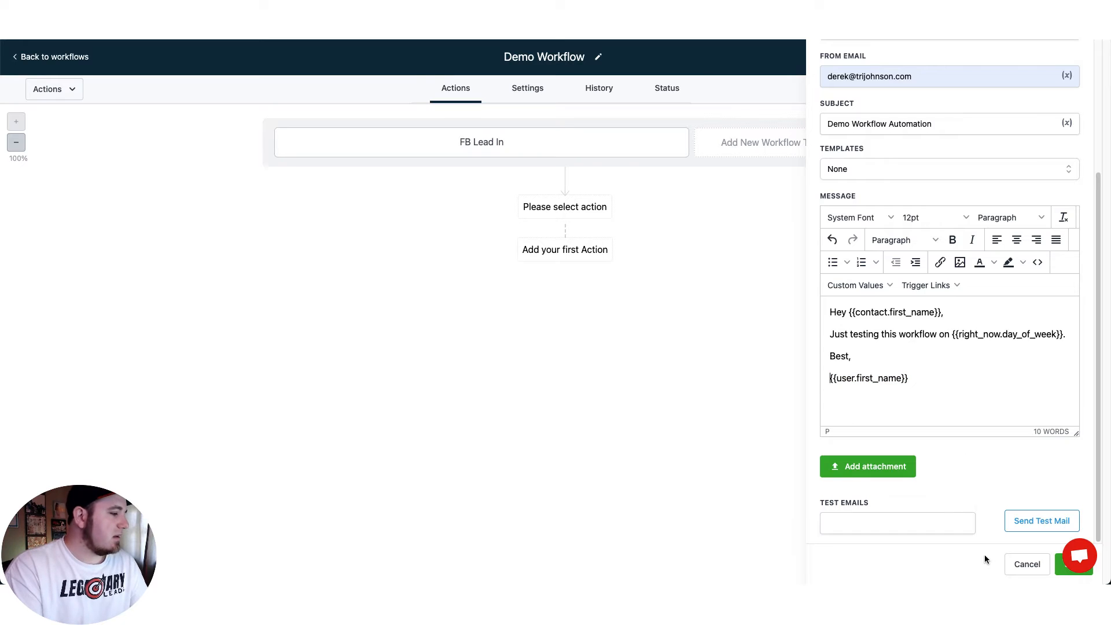
{"action": "left_click", "coordinate": [1072, 570]}
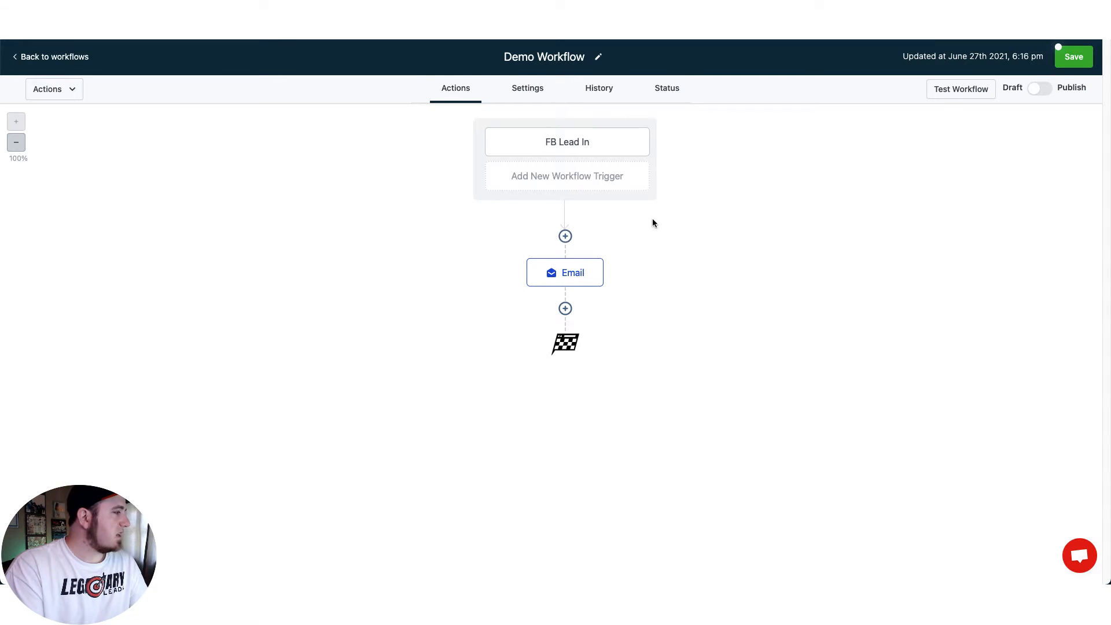
Add a Wait action after the Email action with a time delay of 1 minute, and save it
{"action": "left_click", "coordinate": [565, 309]}
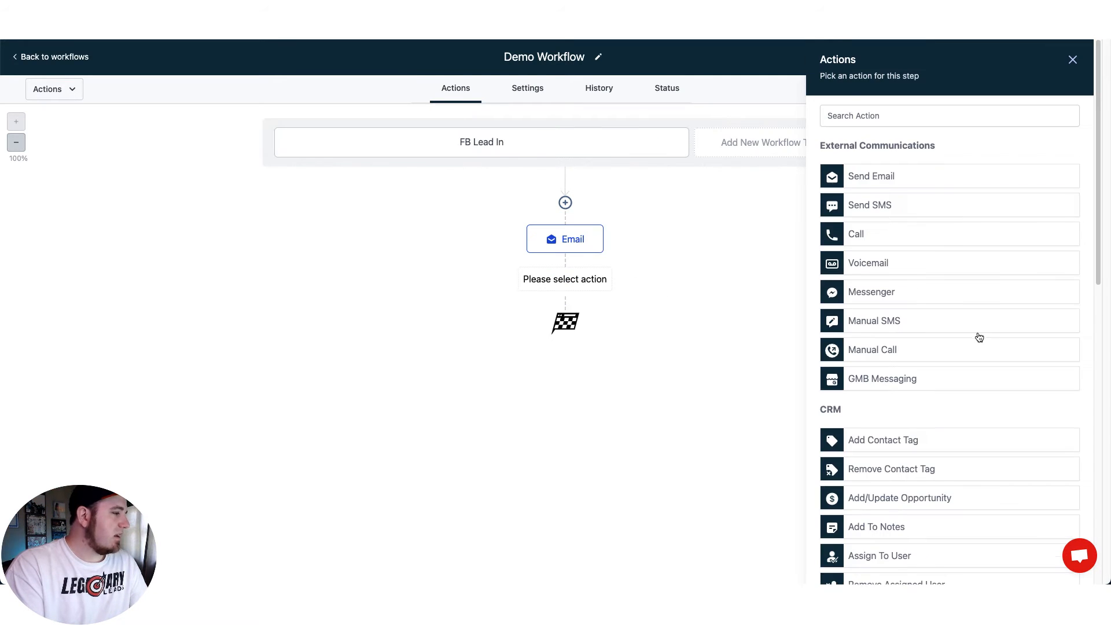
{"action": "scroll", "coordinate": [980, 334], "scroll_direction": "down", "scroll_amount": 10}
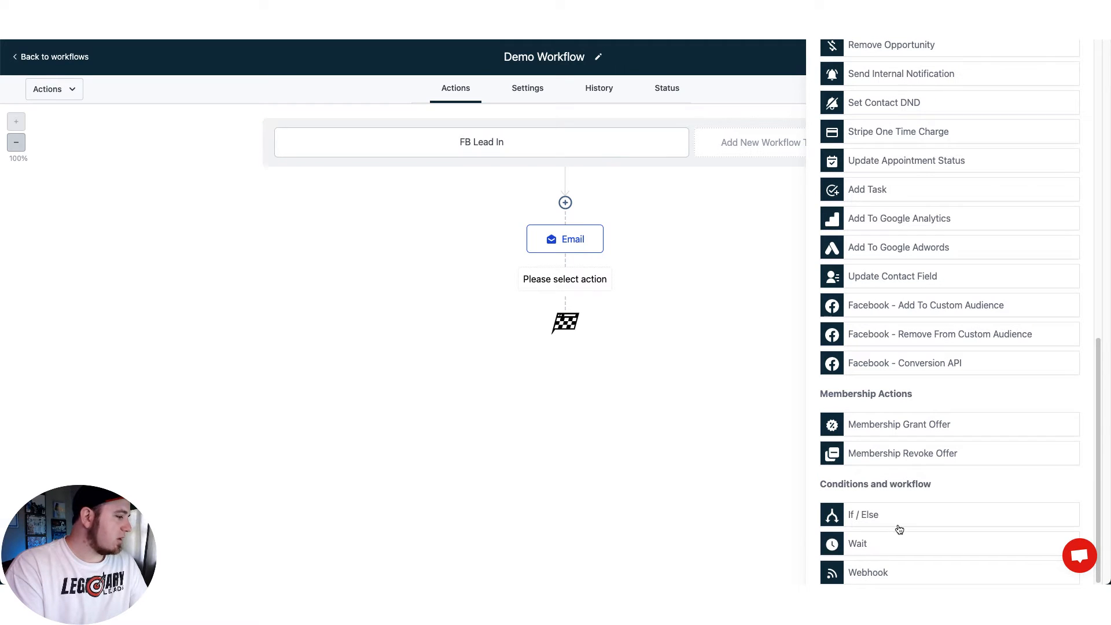
{"action": "left_click", "coordinate": [877, 545]}
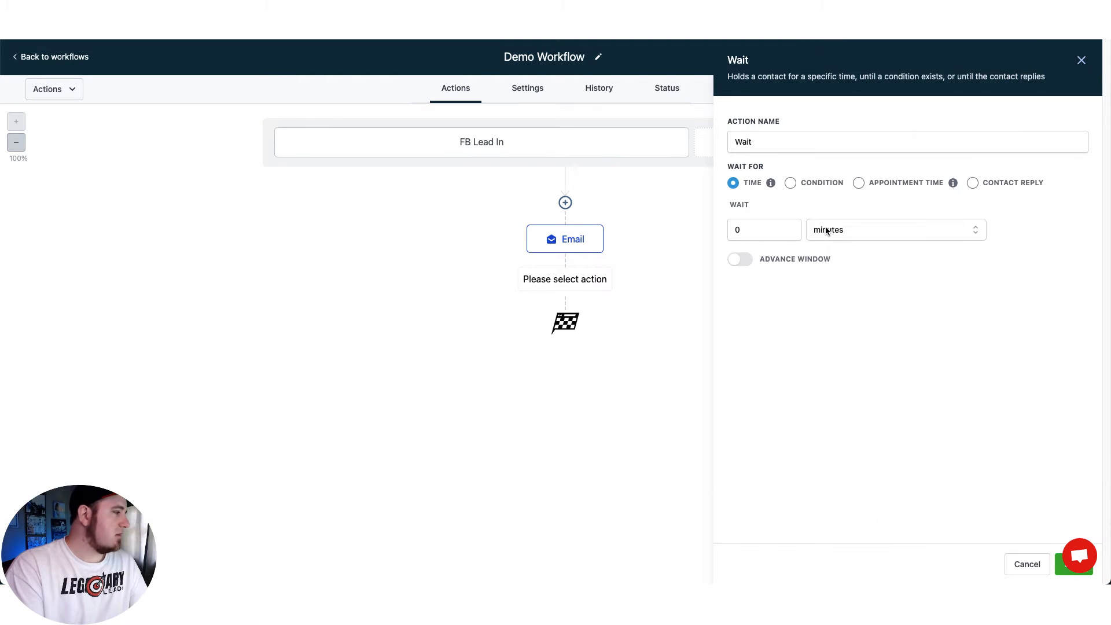
{"action": "left_click", "coordinate": [770, 226]}
{"action": "left_click", "coordinate": [789, 227]}
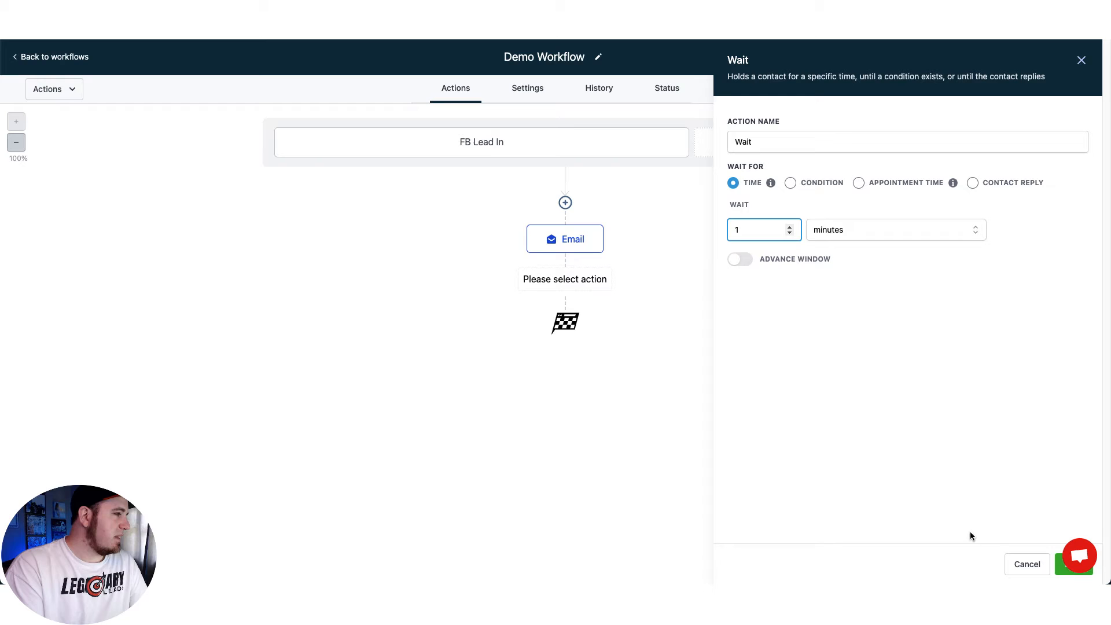
{"action": "left_click", "coordinate": [1070, 581]}
Add a Send SMS action after the Wait action, and begin its message with "Hey {{contact.first_name}}"
{"action": "left_click", "coordinate": [567, 377]}
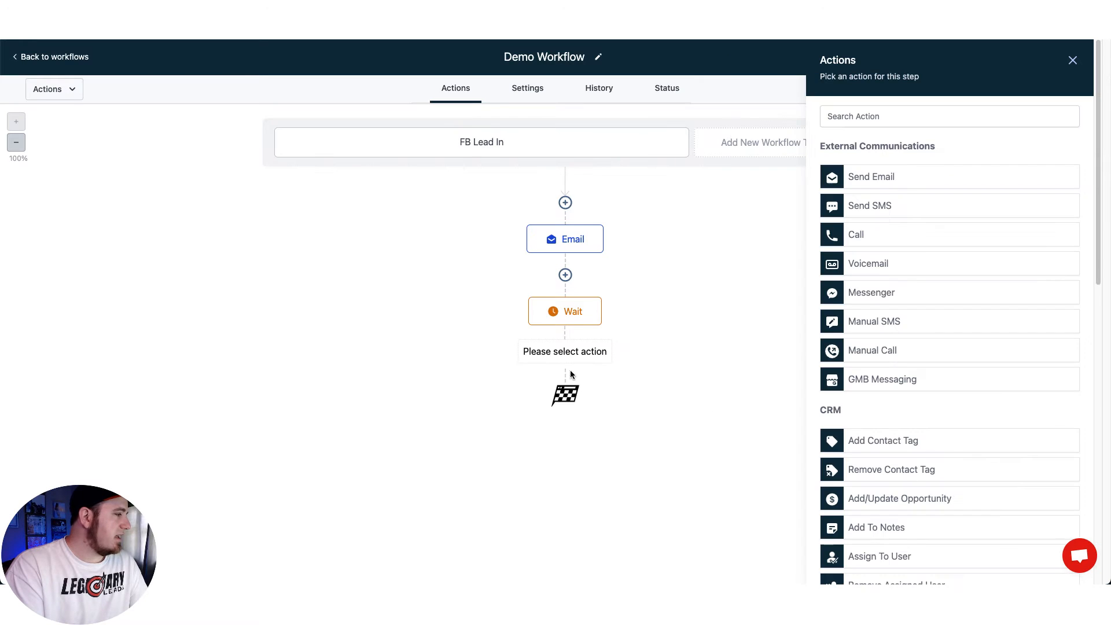
{"action": "left_click", "coordinate": [909, 208]}
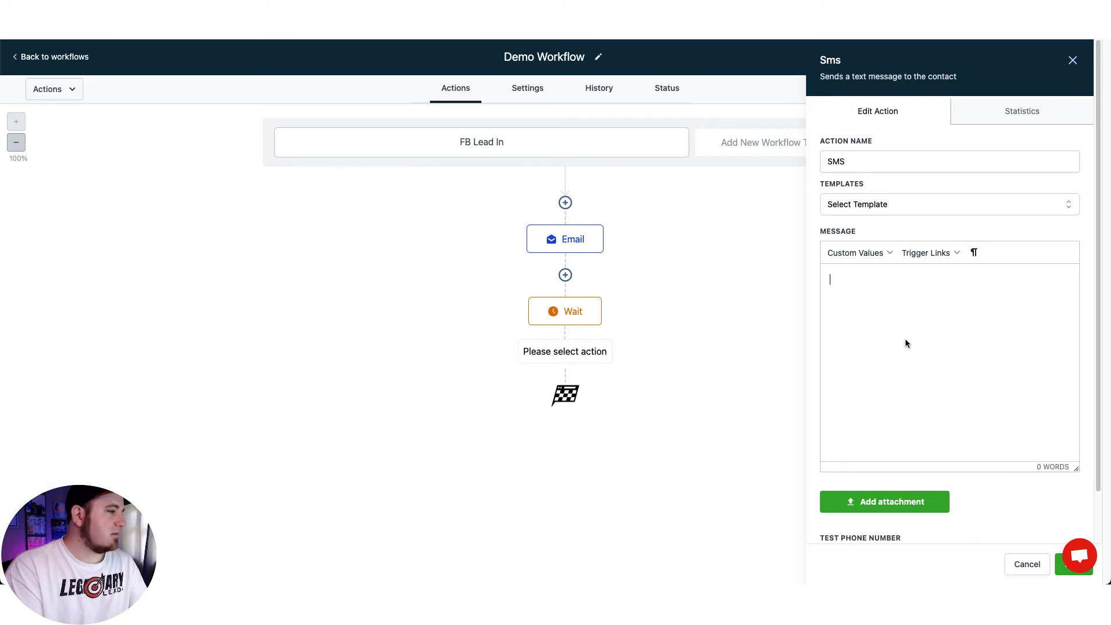
{"action": "type", "text": "Hey"}
{"action": "left_click", "coordinate": [868, 254]}
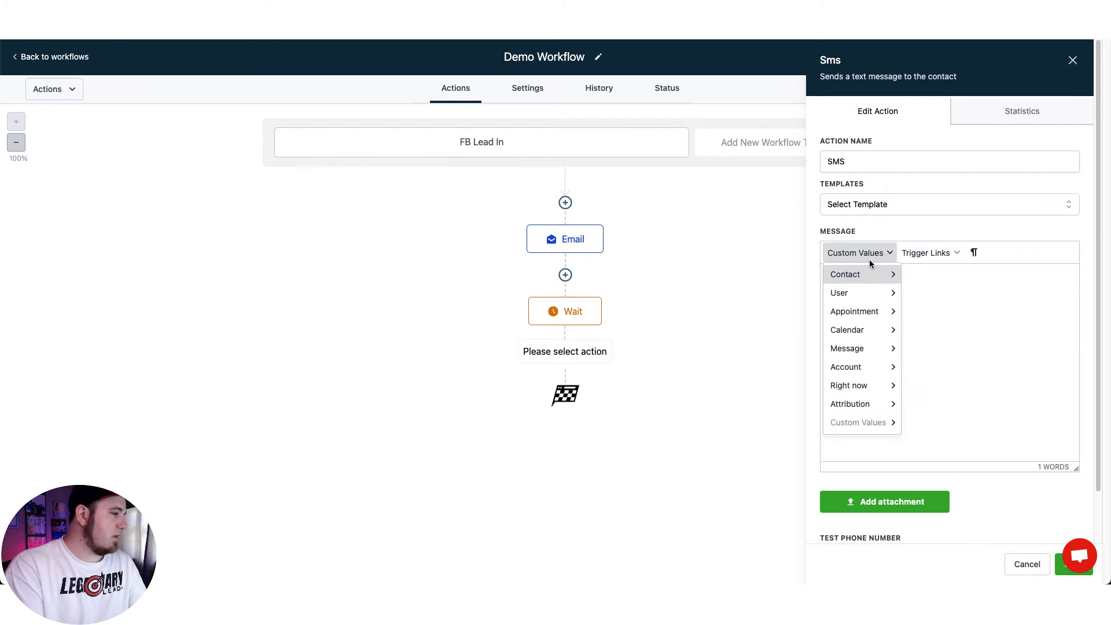
{"action": "mouse_move", "coordinate": [857, 274]}
{"action": "left_click", "coordinate": [944, 293]}
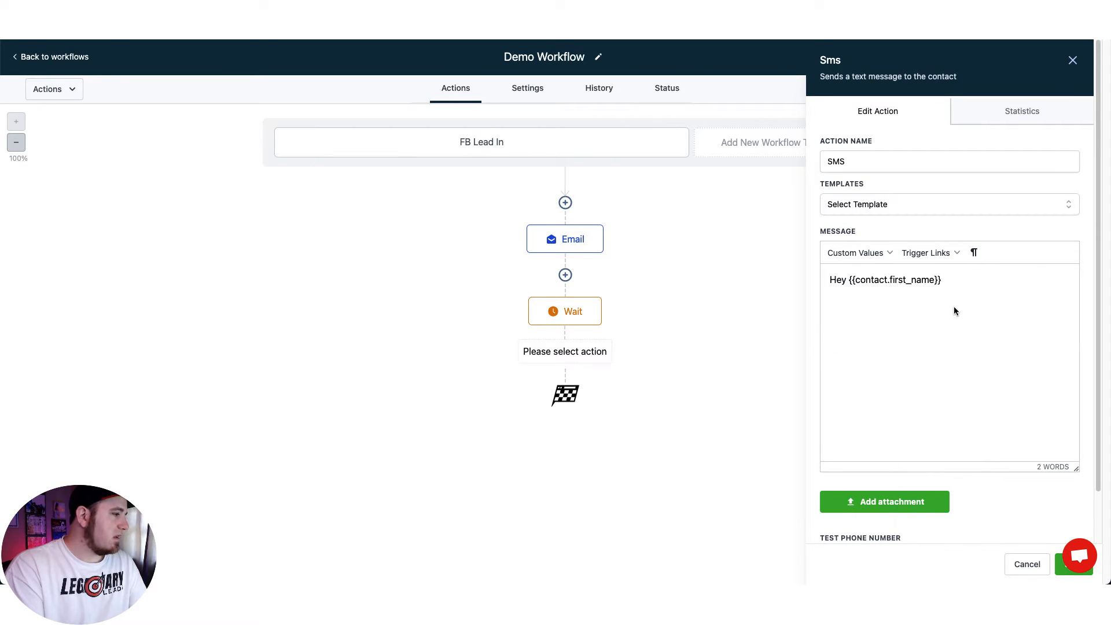
Complete the SMS message with "! Just testing this workflow on {{right_now.day_of_week}}." using the day-of-week custom value
{"action": "type", "text": "! Just t"}
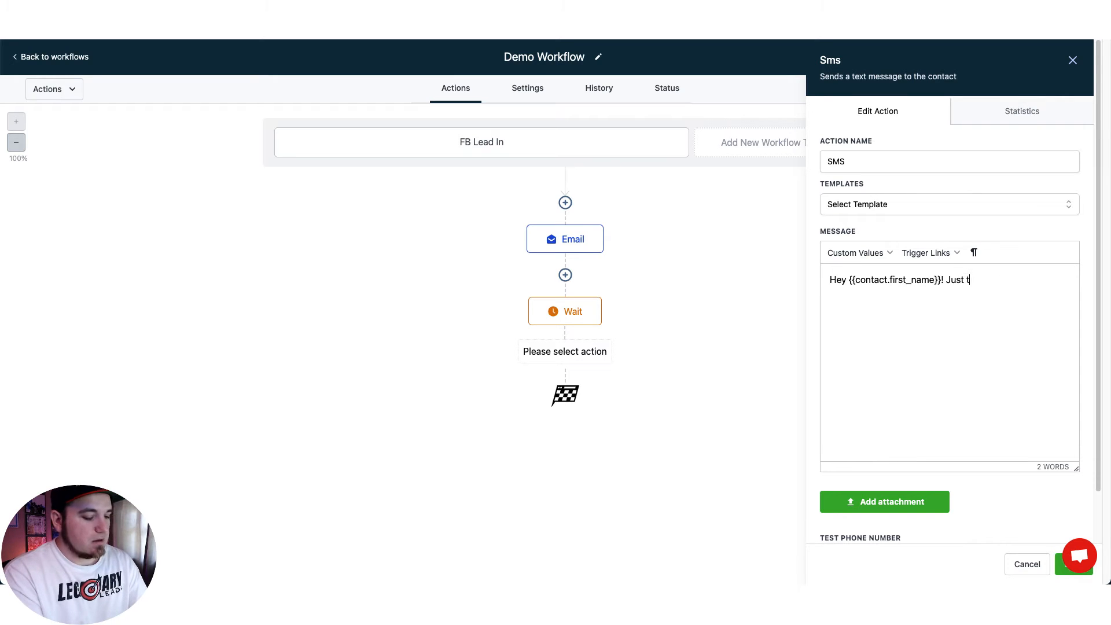
{"action": "type", "text": "esting this workflow on"}
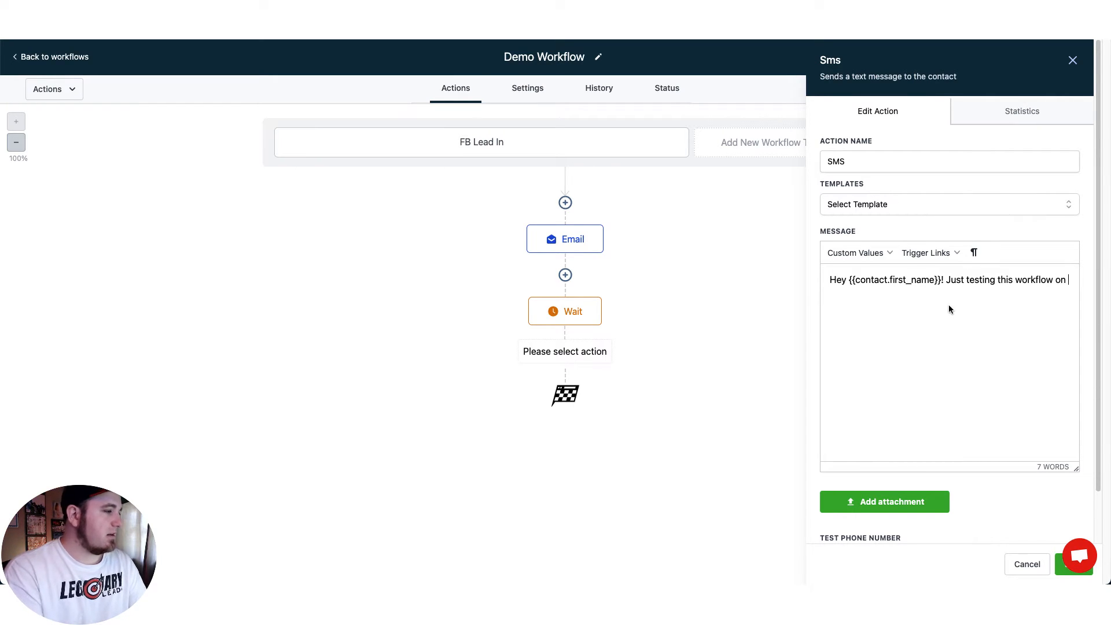
{"action": "left_click", "coordinate": [886, 259]}
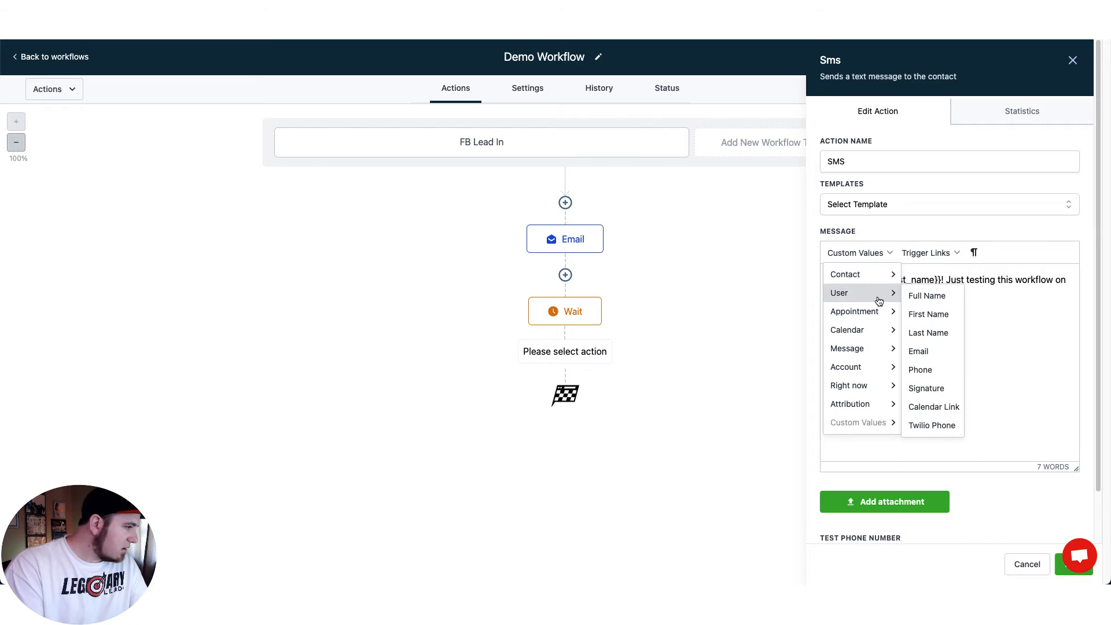
{"action": "mouse_move", "coordinate": [873, 387]}
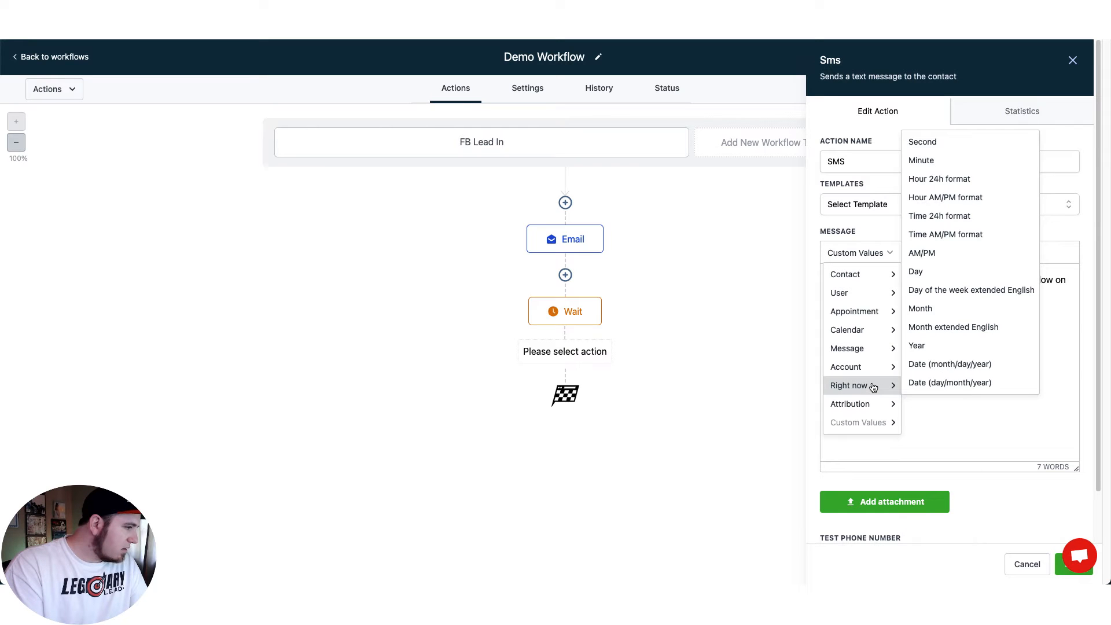
{"action": "left_click", "coordinate": [983, 288]}
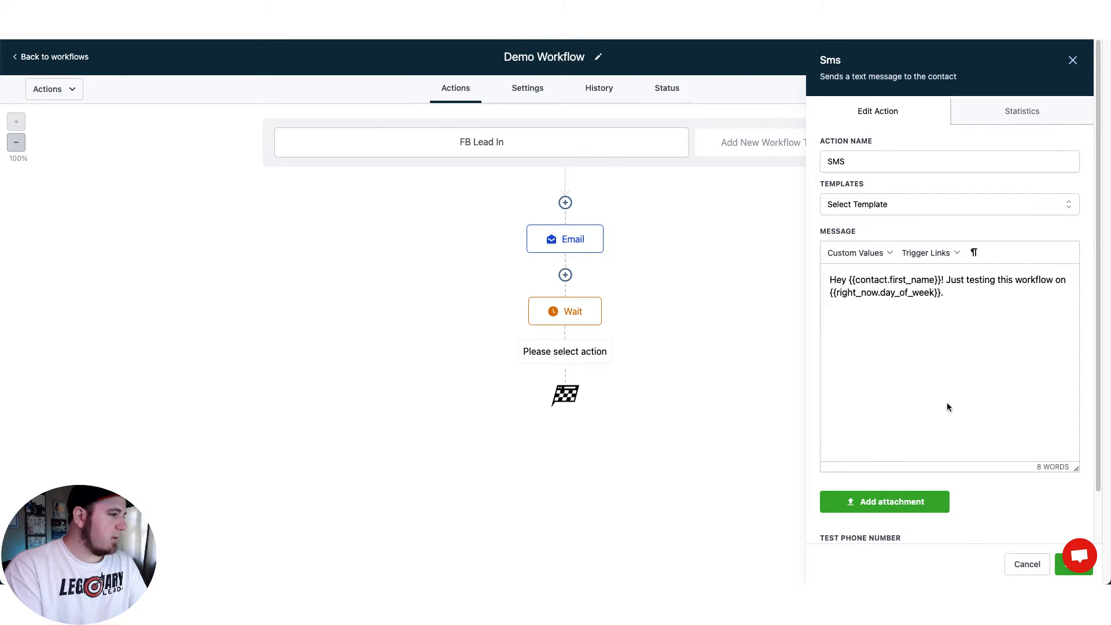
Send a test SMS to the tester's phone number, including its country code
{"action": "scroll", "coordinate": [949, 407], "scroll_direction": "down", "scroll_amount": 2}
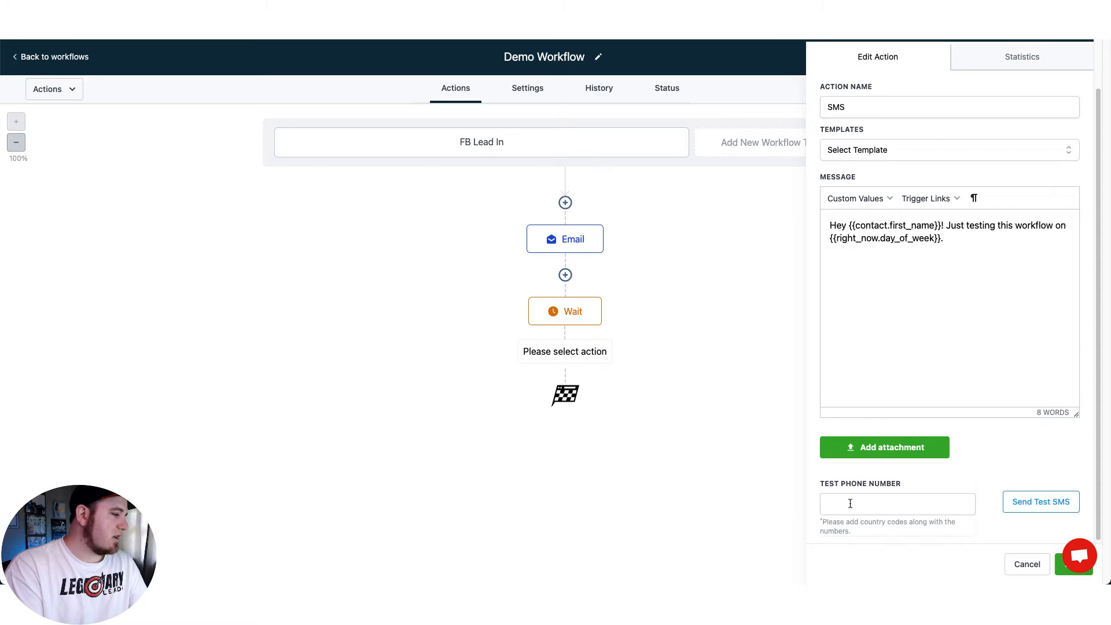
{"action": "left_click", "coordinate": [879, 505]}
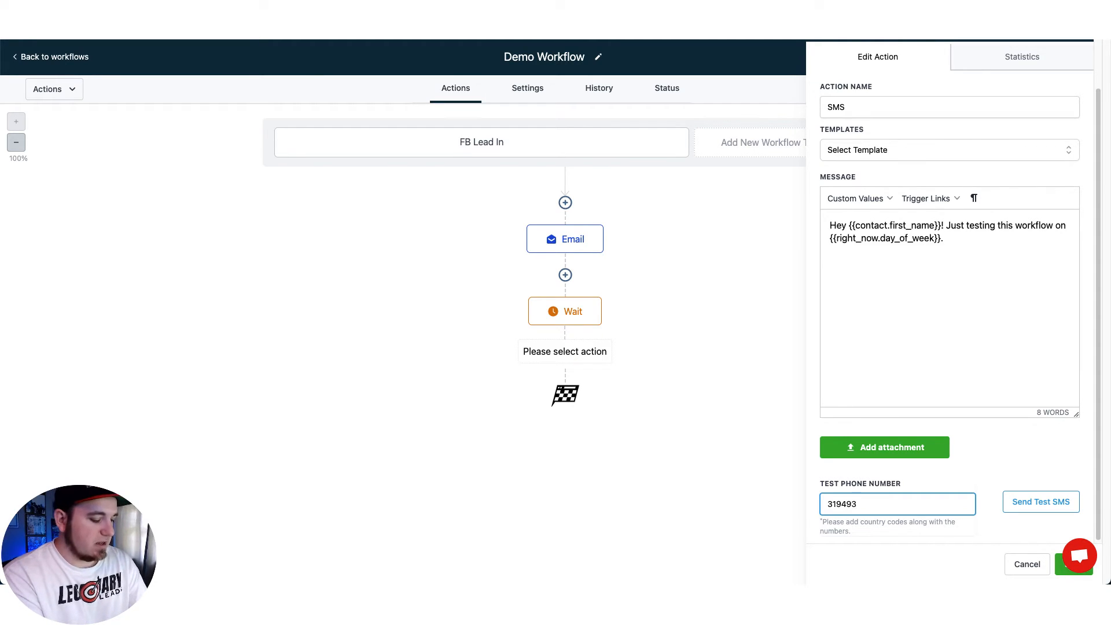
{"action": "left_click", "coordinate": [1040, 503]}
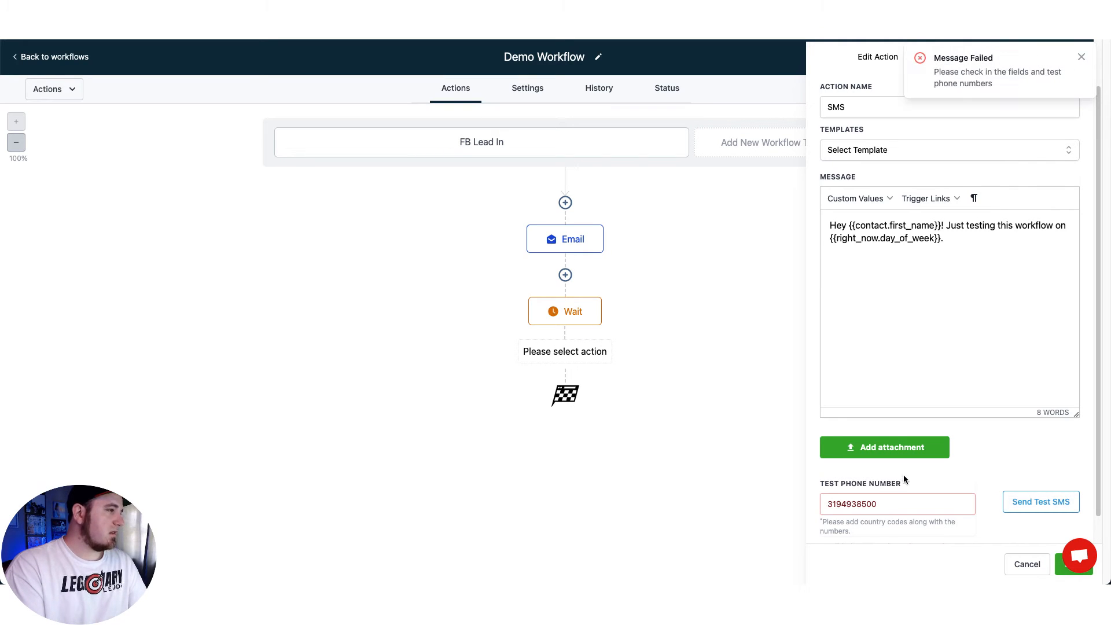
{"action": "left_click", "coordinate": [833, 505]}
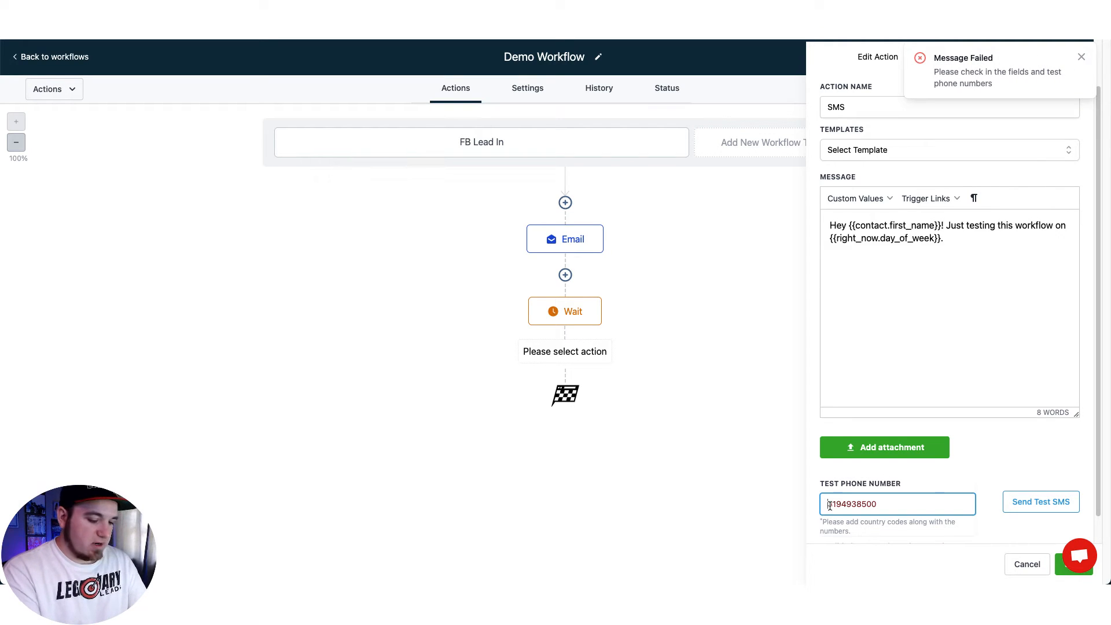
{"action": "type", "text": "+1"}
{"action": "left_click", "coordinate": [1009, 497]}
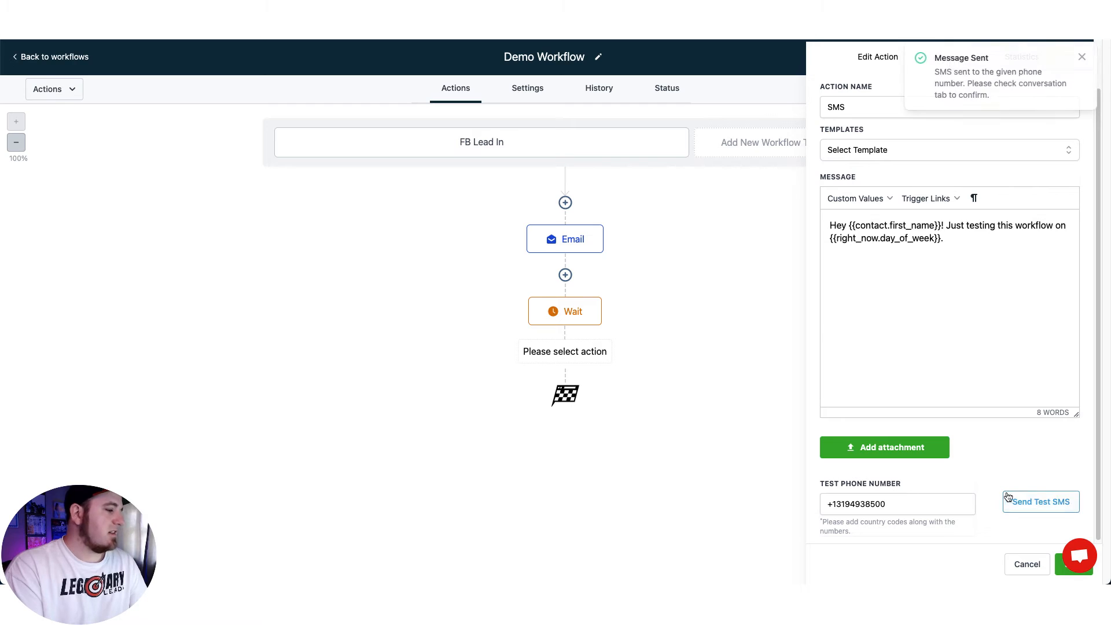
{"action": "left_click", "coordinate": [1082, 57]}
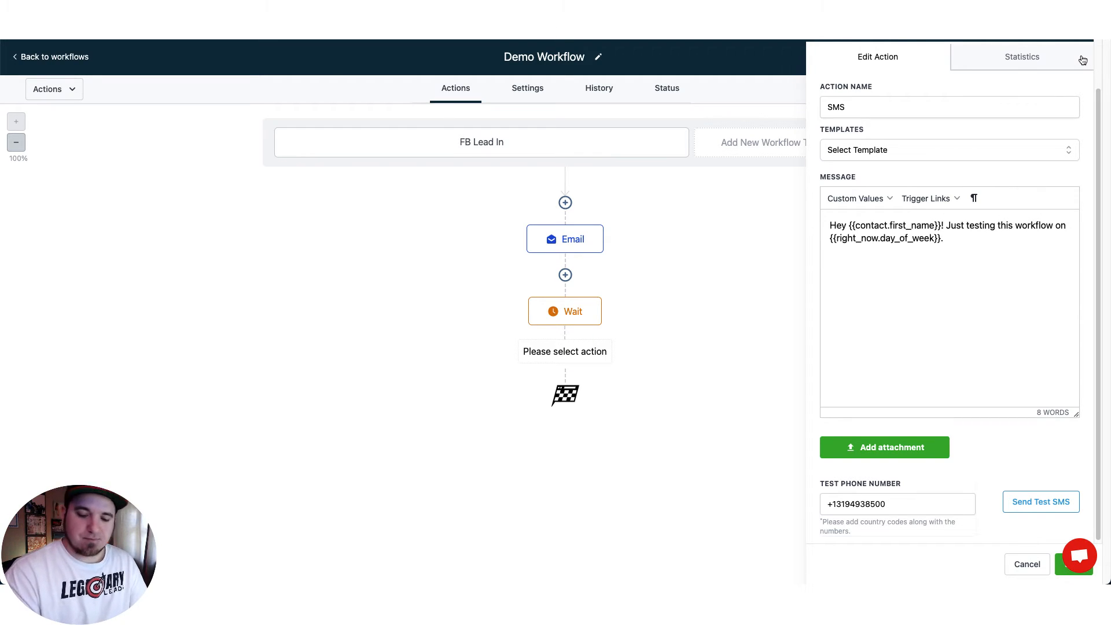
Clear the test phone number and save the SMS action
{"action": "triple_click", "coordinate": [852, 504]}
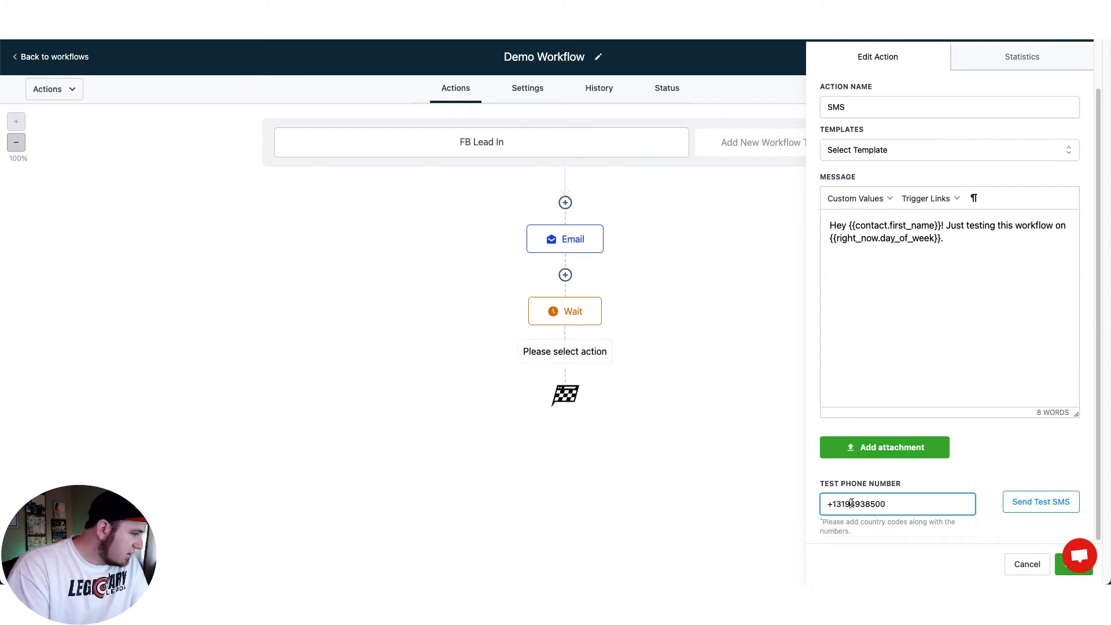
{"action": "key", "text": "BackSpace"}
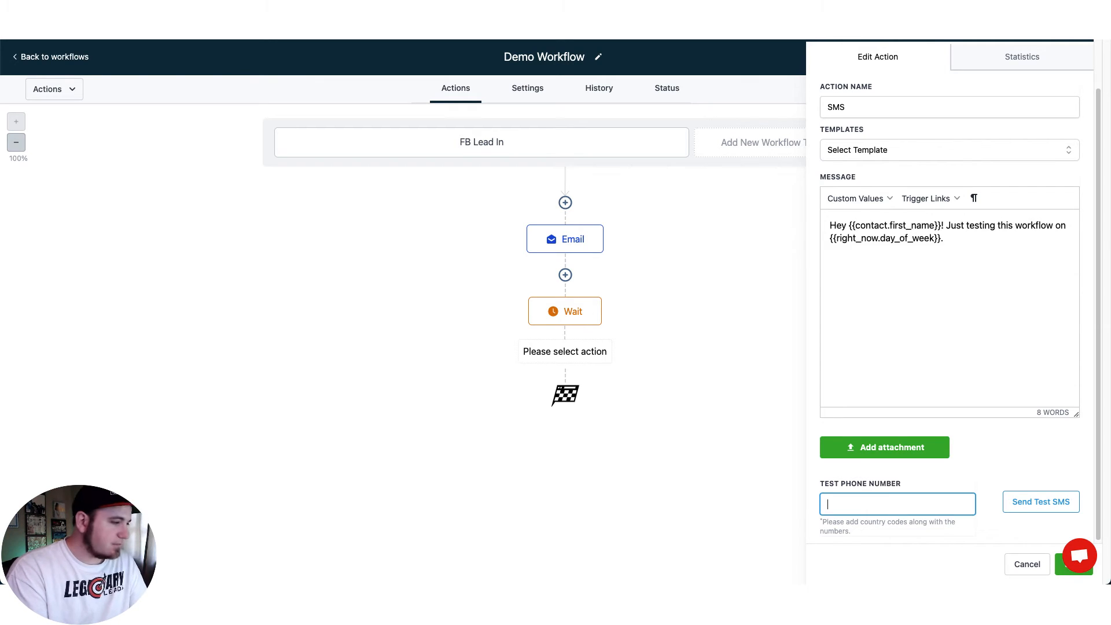
{"action": "left_click", "coordinate": [1063, 572]}
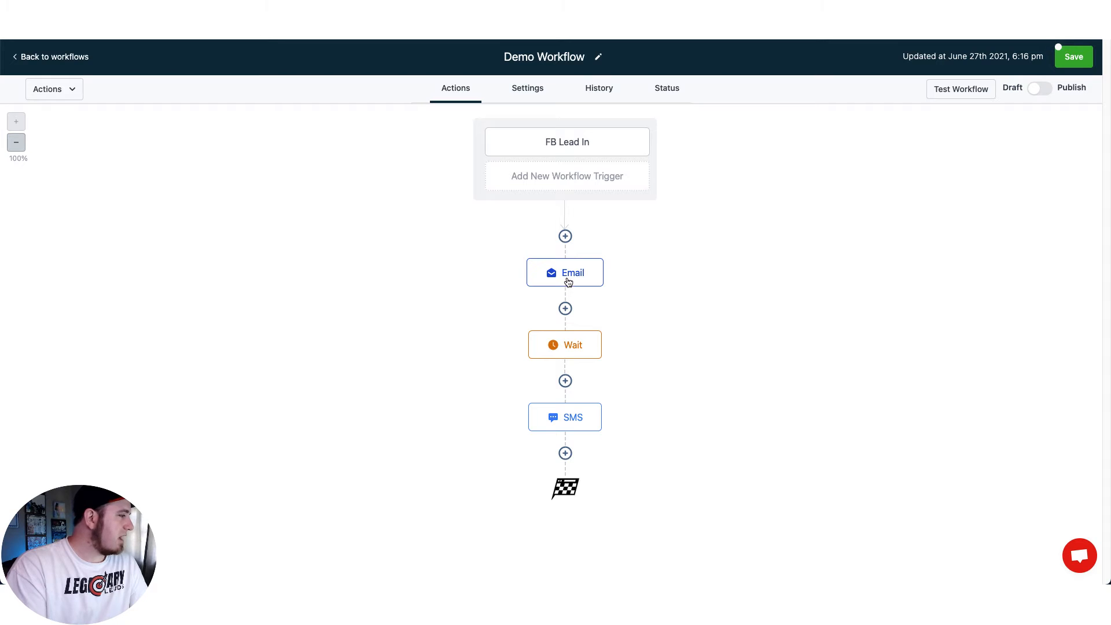
Add a Call action after the SMS with the call whisper "Incoming Facebook lead. Press 1 to call them now!"
{"action": "left_click", "coordinate": [565, 453]}
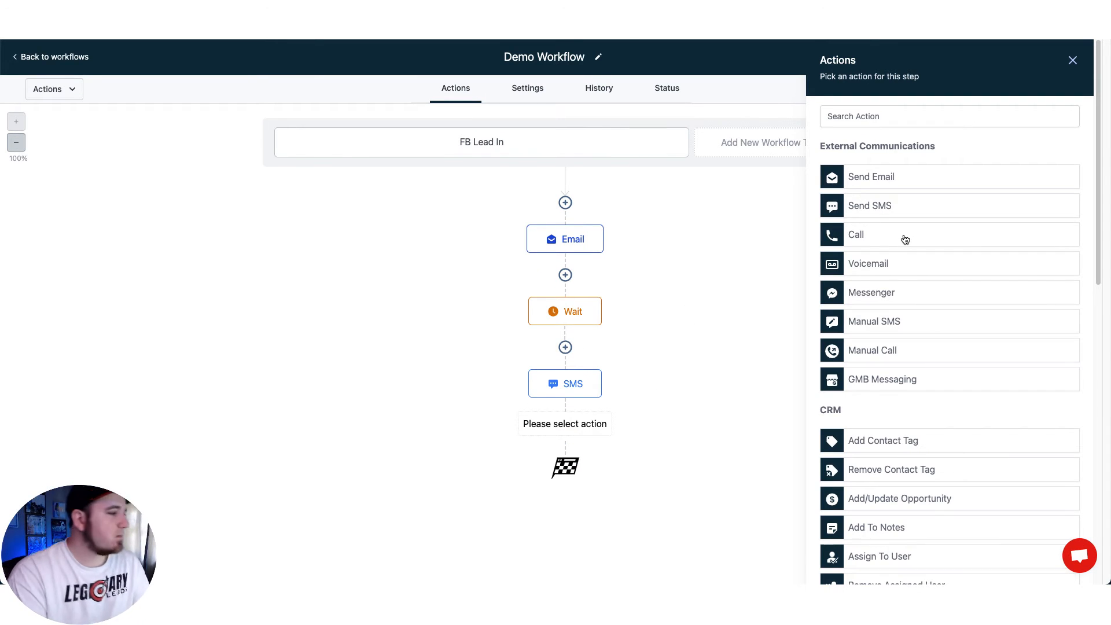
{"action": "left_click", "coordinate": [905, 240]}
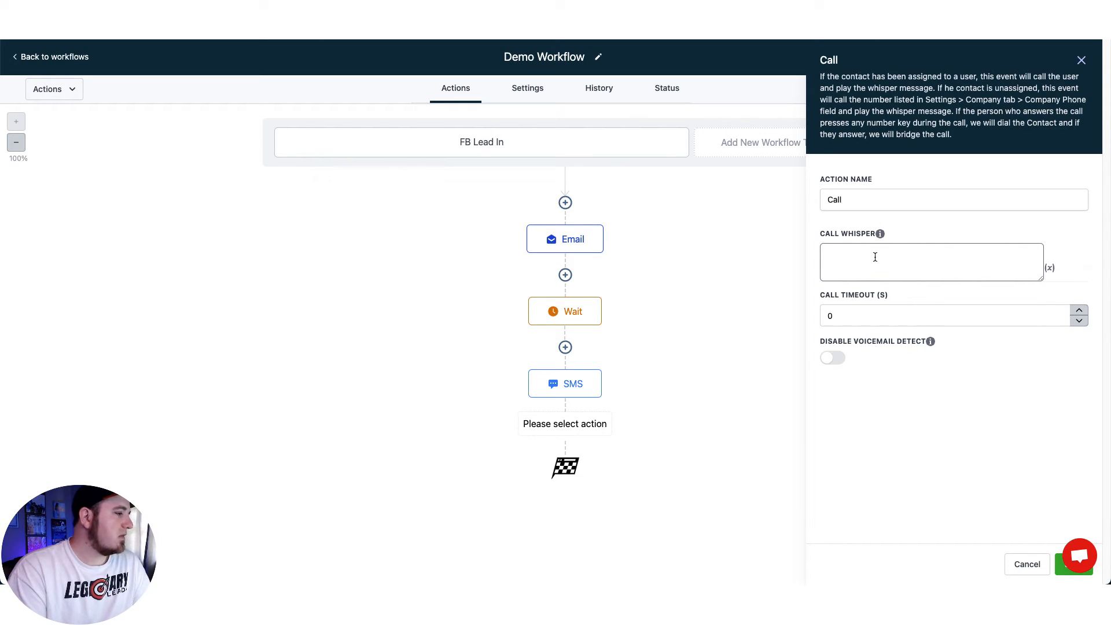
{"action": "left_click", "coordinate": [856, 251]}
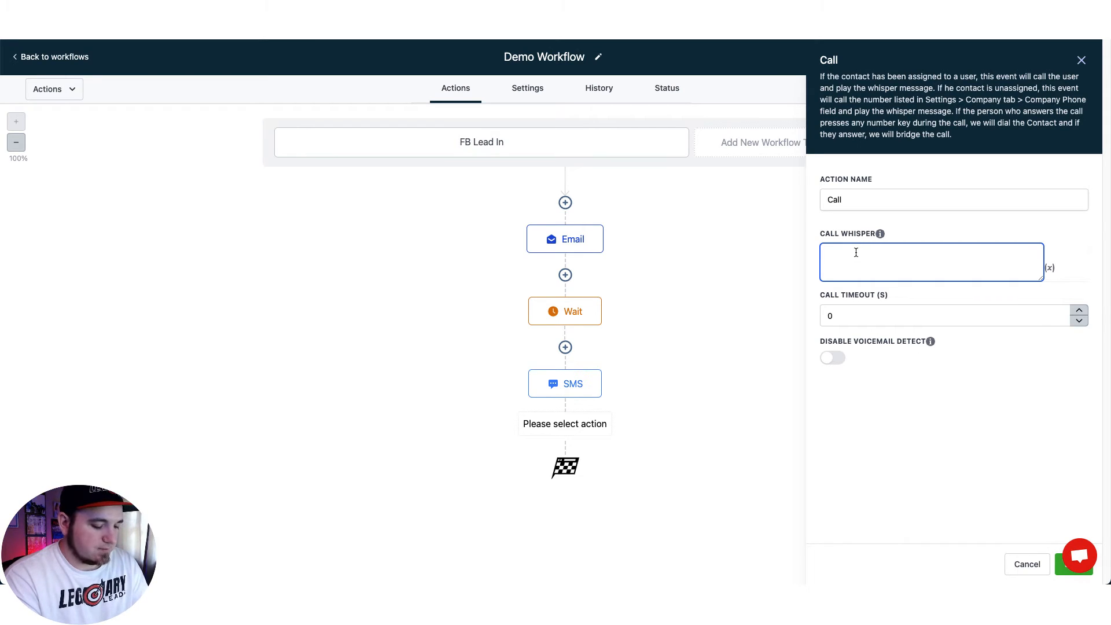
{"action": "type", "text": "INn"}
{"action": "type", "text": "oming"}
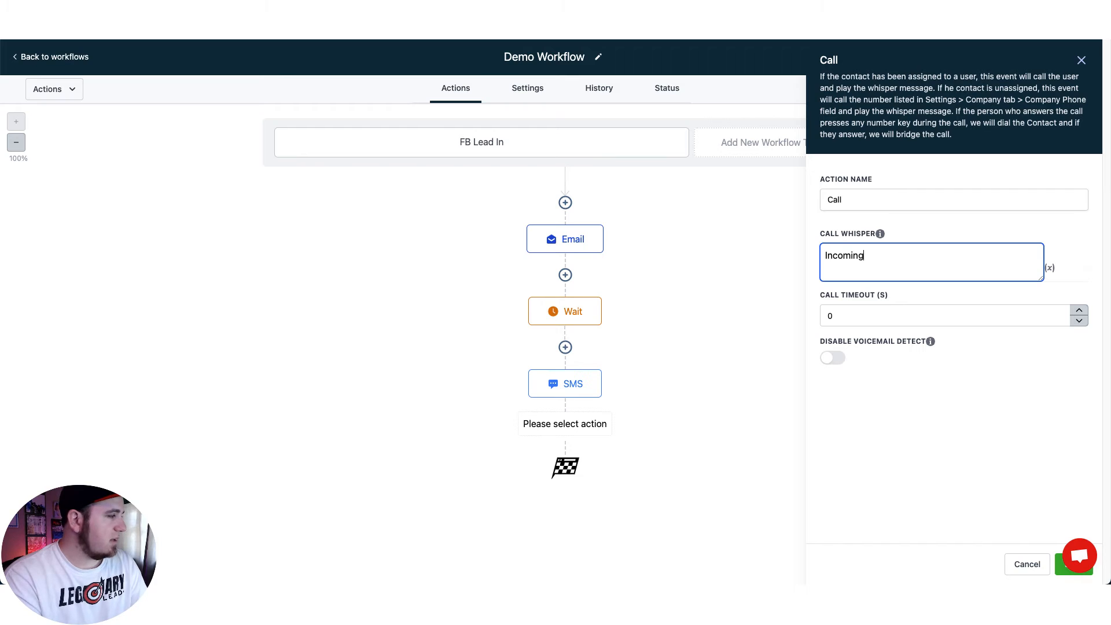
{"action": "type", "text": " Facebook lead. Press 1 to call them"}
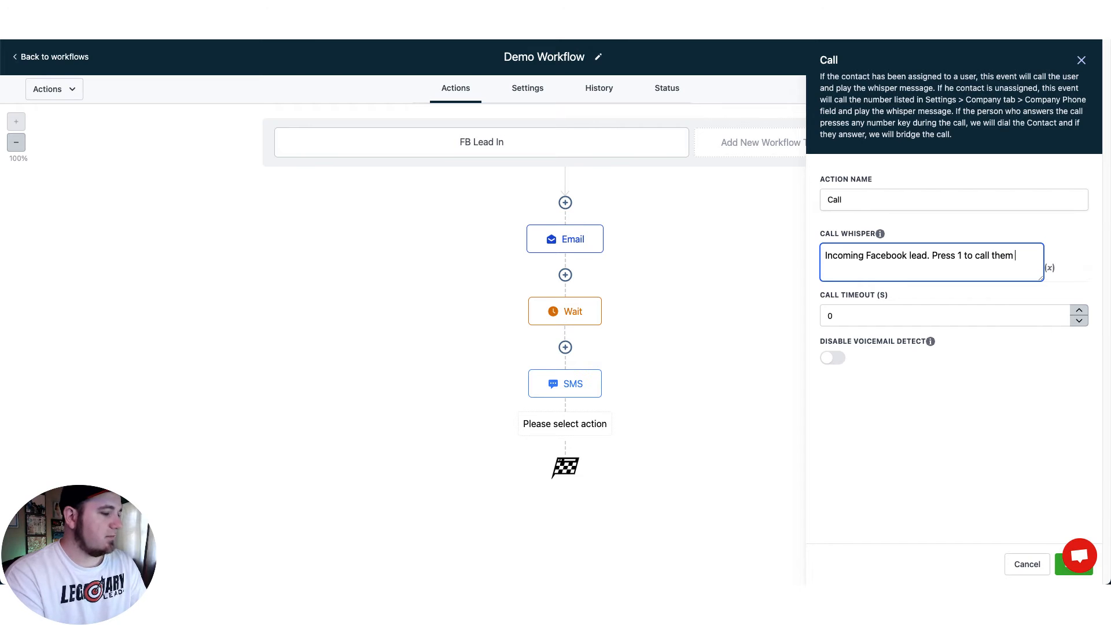
{"action": "type", "text": "!"}
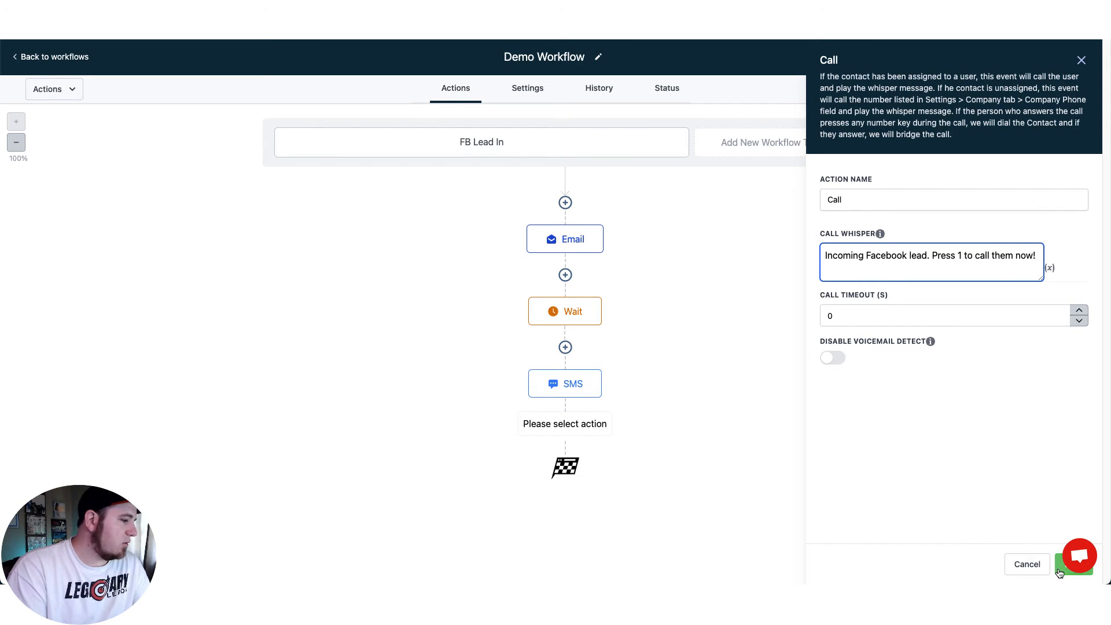
Set the call timeout to 20 seconds and save the Call action
{"action": "left_click", "coordinate": [894, 320]}
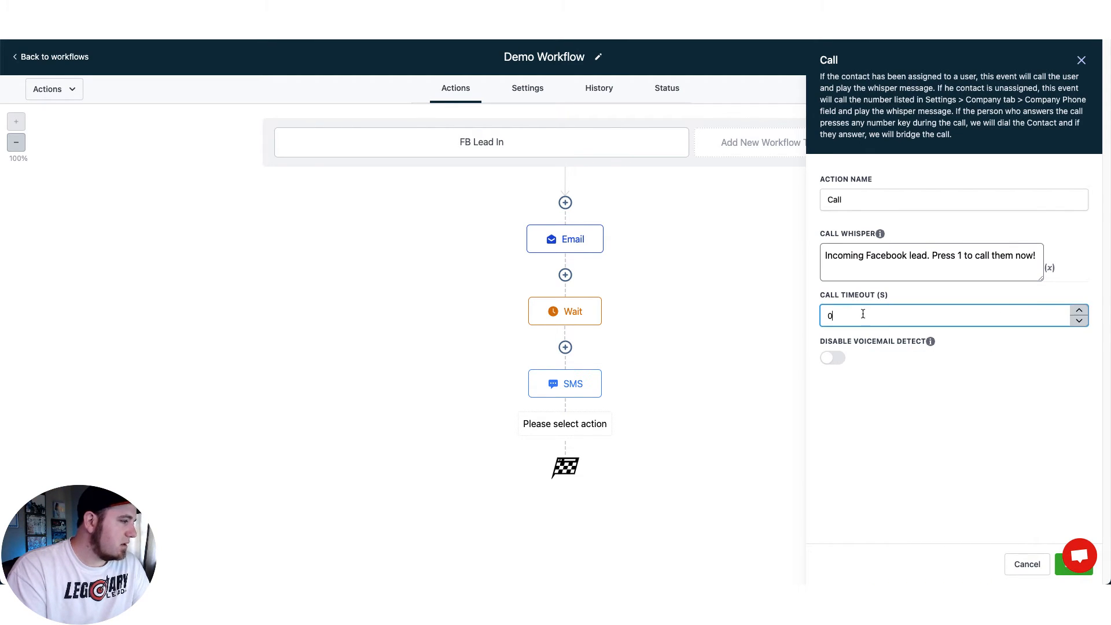
{"action": "left_click_drag", "start_coordinate": [863, 314], "coordinate": [812, 320]}
{"action": "type", "text": "20"}
{"action": "left_click", "coordinate": [925, 448]}
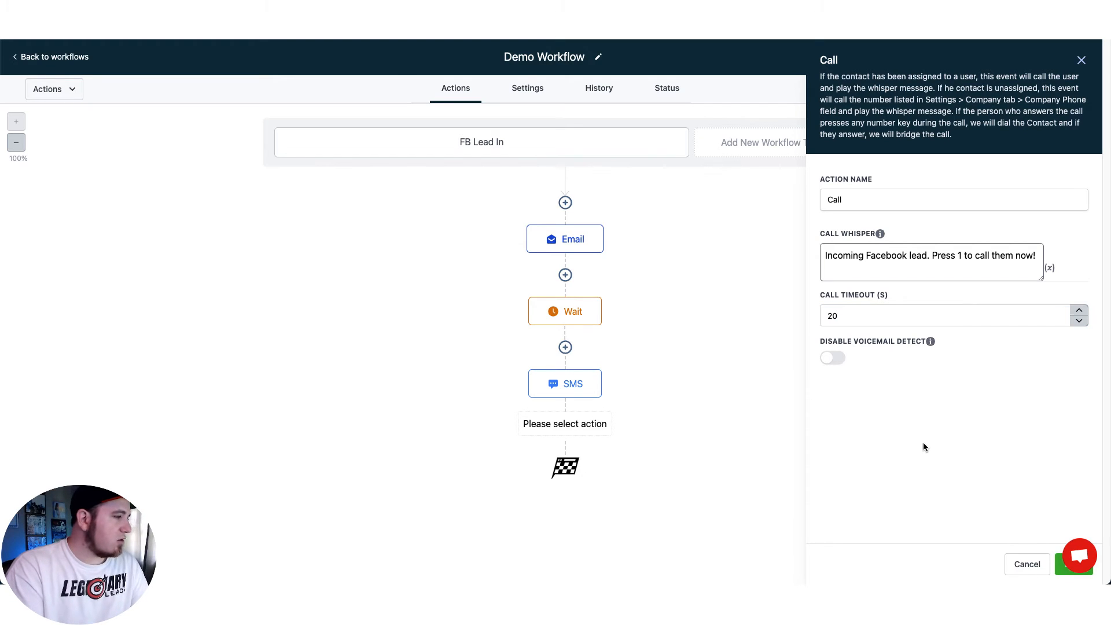
{"action": "left_click", "coordinate": [1062, 575]}
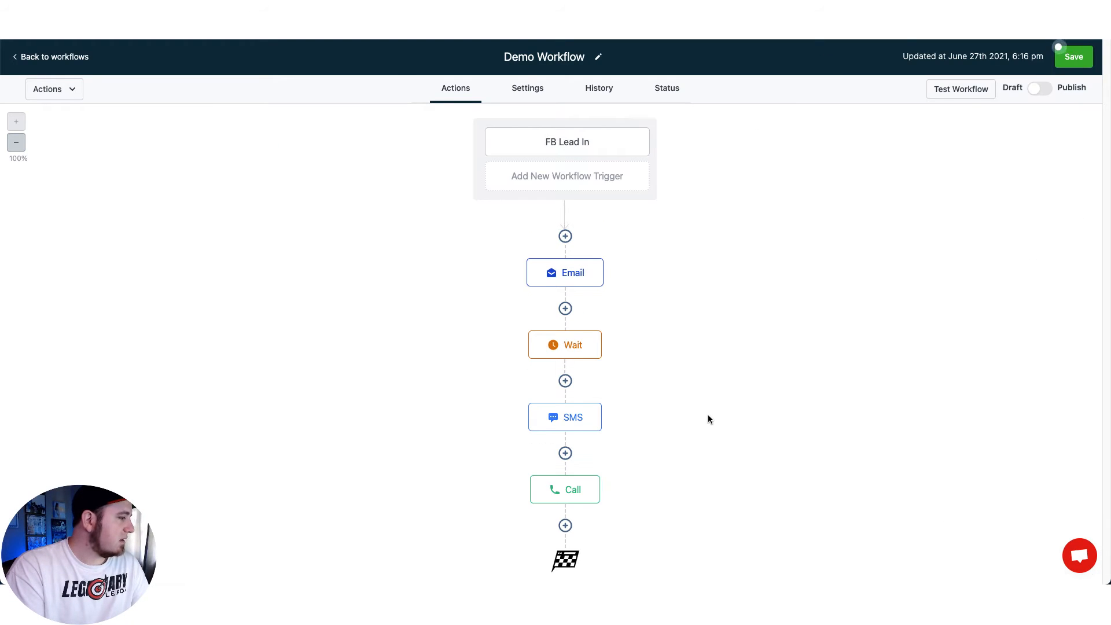
{"action": "left_click", "coordinate": [565, 527]}
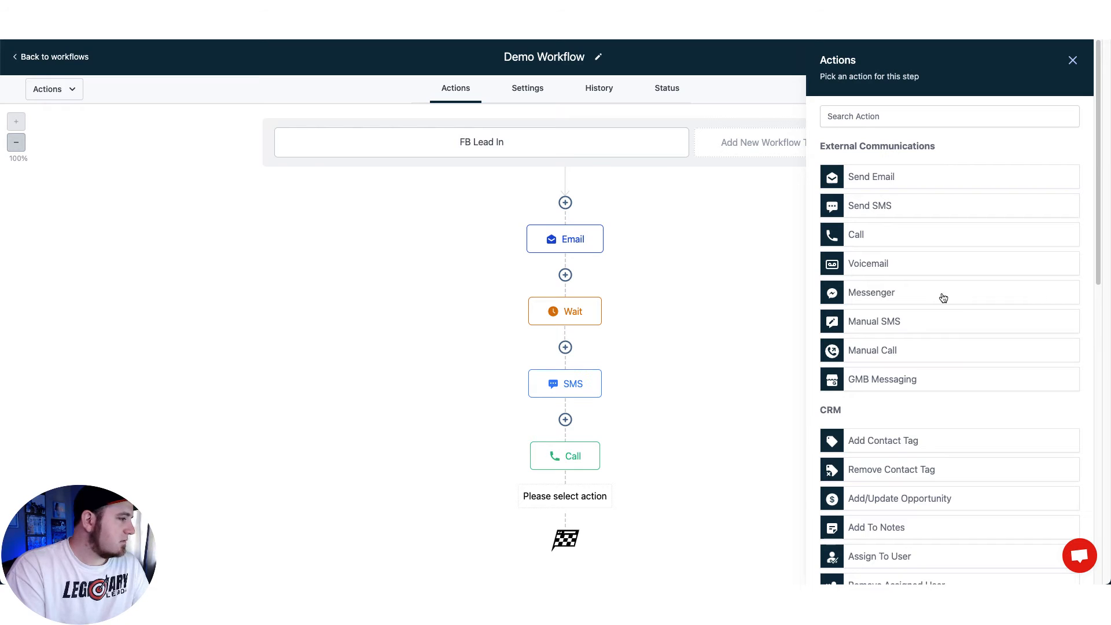
{"action": "scroll", "coordinate": [943, 298], "scroll_direction": "down", "scroll_amount": 3}
{"action": "scroll", "coordinate": [943, 298], "scroll_direction": "down", "scroll_amount": 5}
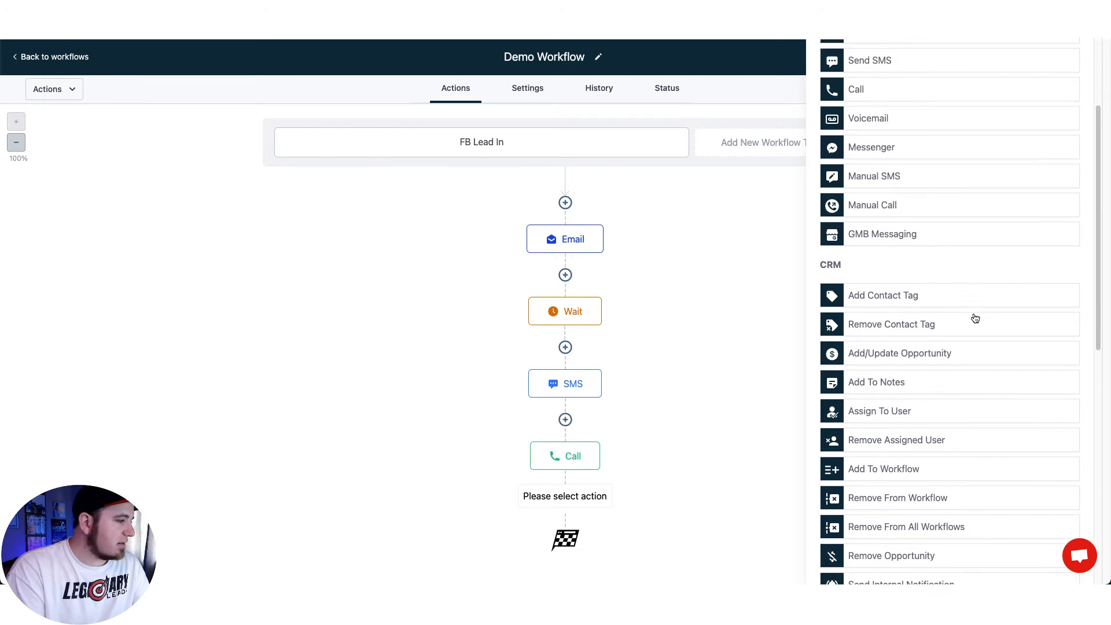
{"action": "scroll", "coordinate": [955, 355], "scroll_direction": "down", "scroll_amount": 4}
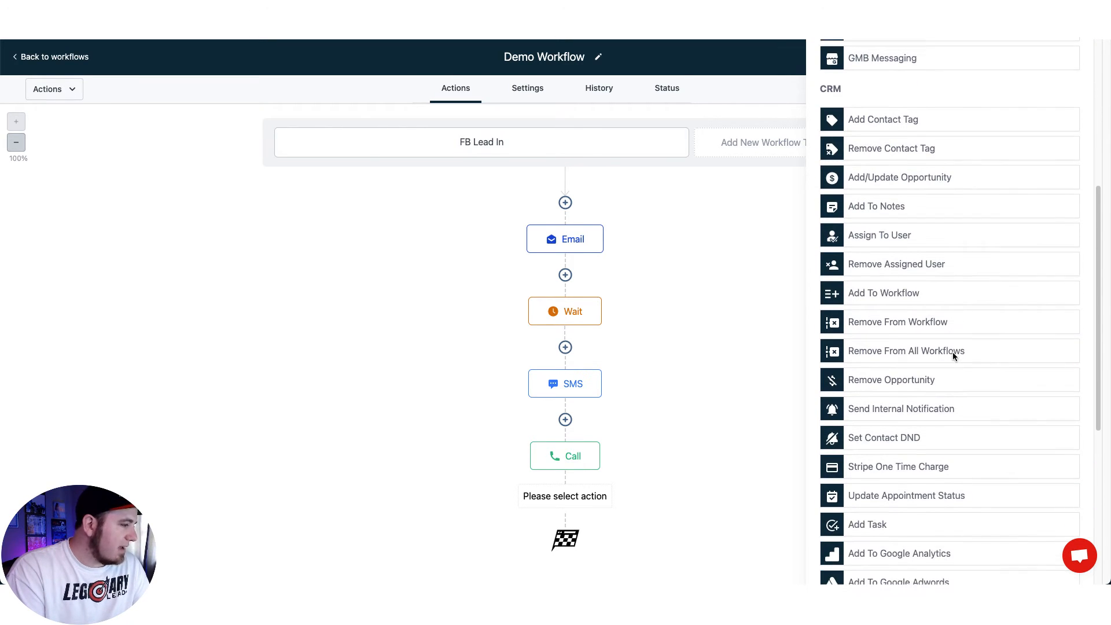
{"action": "scroll", "coordinate": [980, 397], "scroll_direction": "down", "scroll_amount": 5}
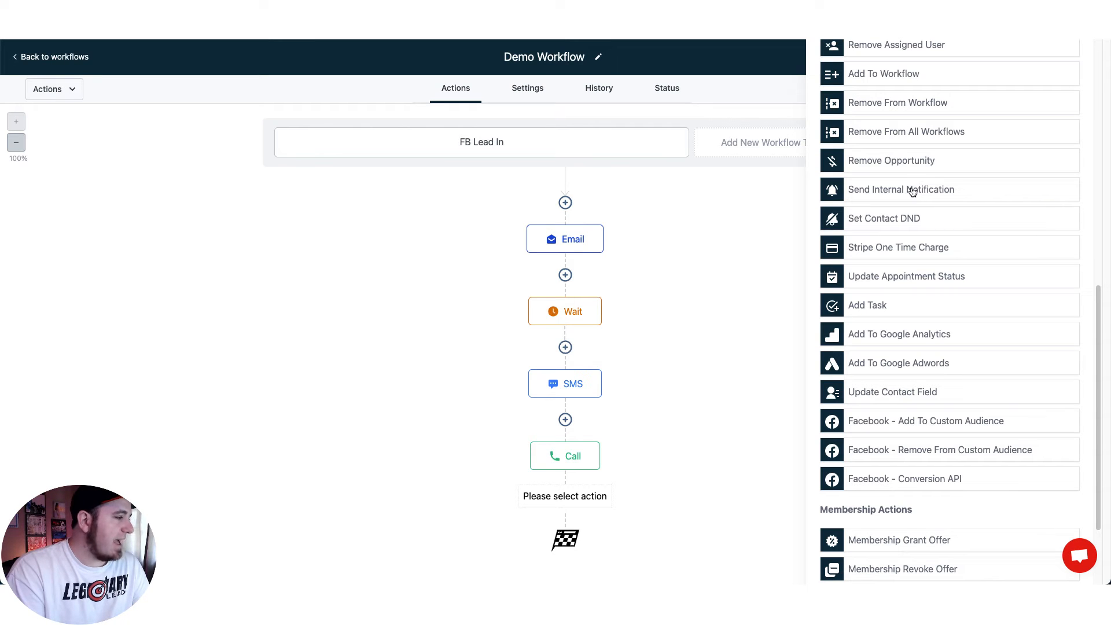
{"action": "left_click", "coordinate": [917, 189]}
{"action": "left_click", "coordinate": [932, 188]}
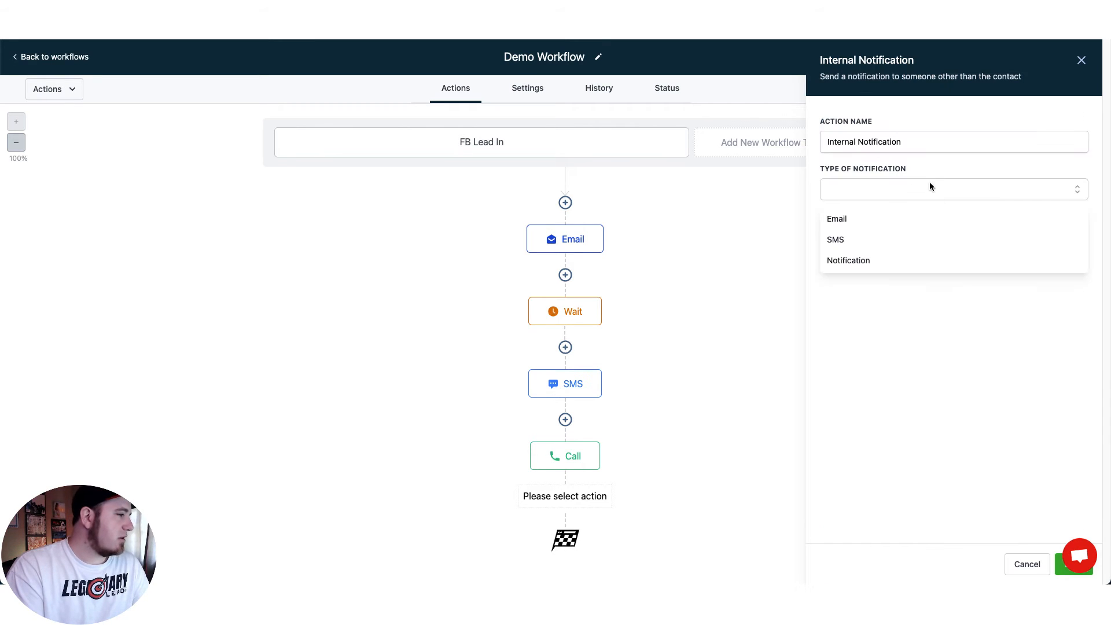
{"action": "left_click", "coordinate": [880, 260]}
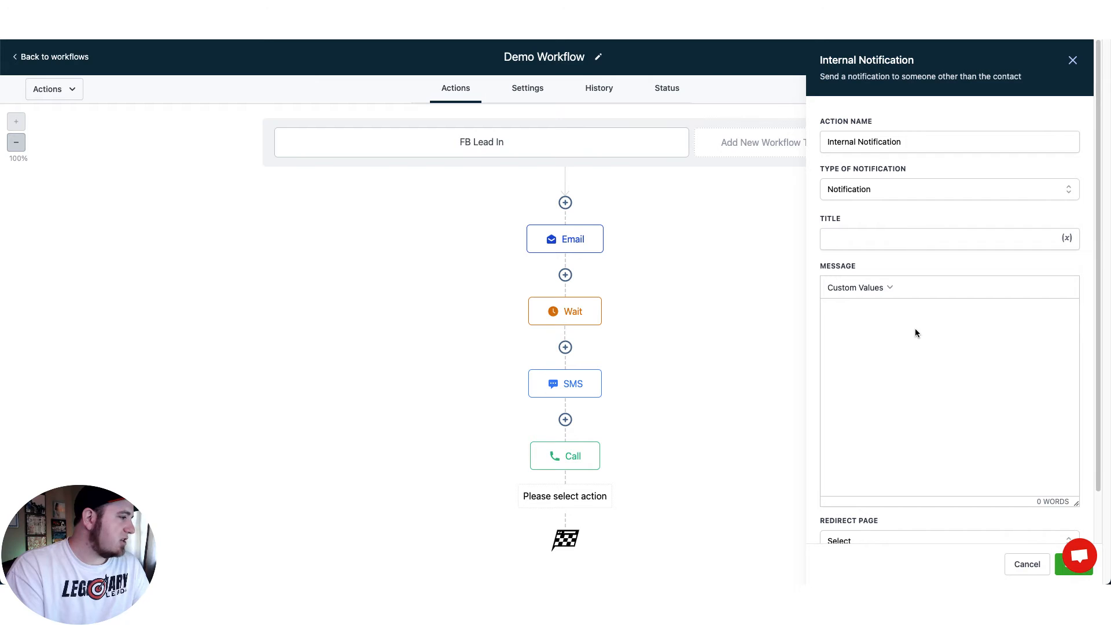
{"action": "scroll", "coordinate": [912, 334], "scroll_direction": "down", "scroll_amount": 2}
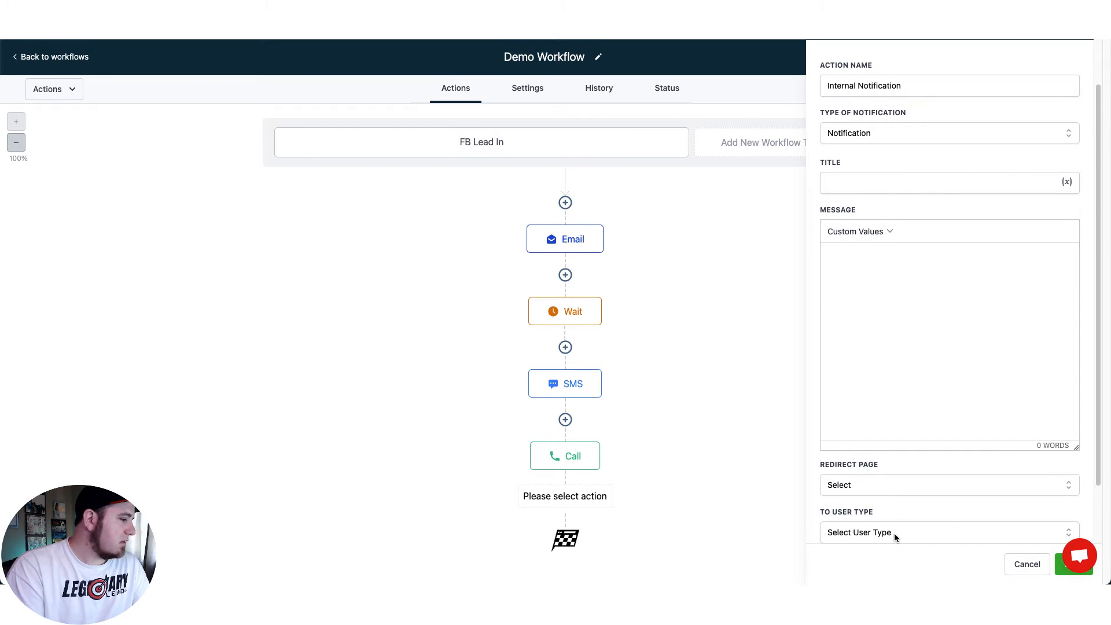
{"action": "left_click", "coordinate": [915, 485]}
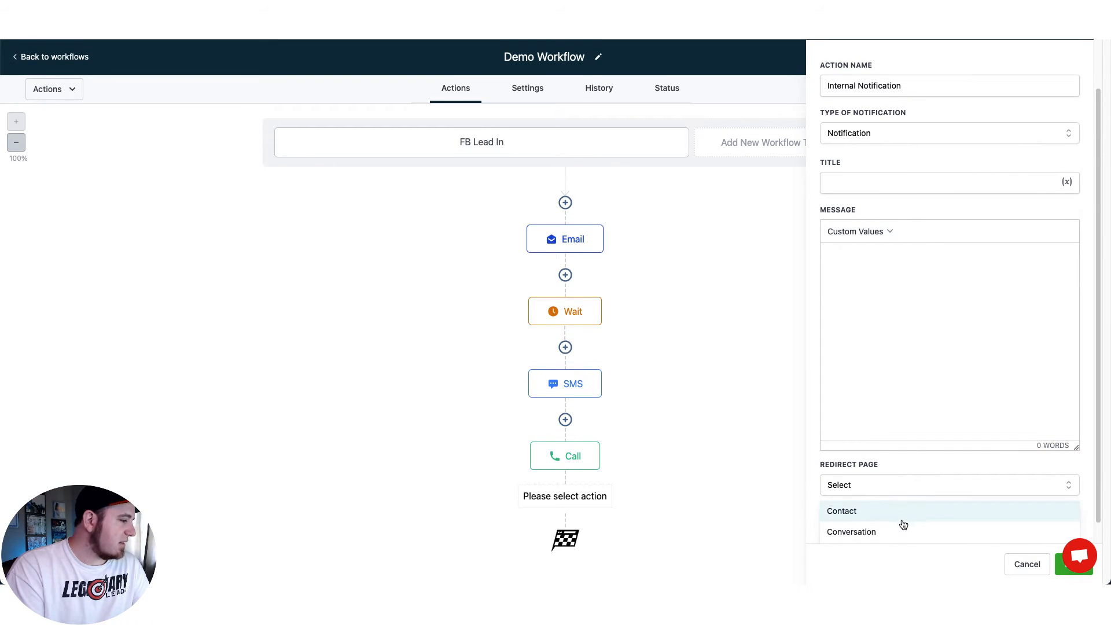
{"action": "scroll", "coordinate": [963, 218], "scroll_direction": "up", "scroll_amount": 2}
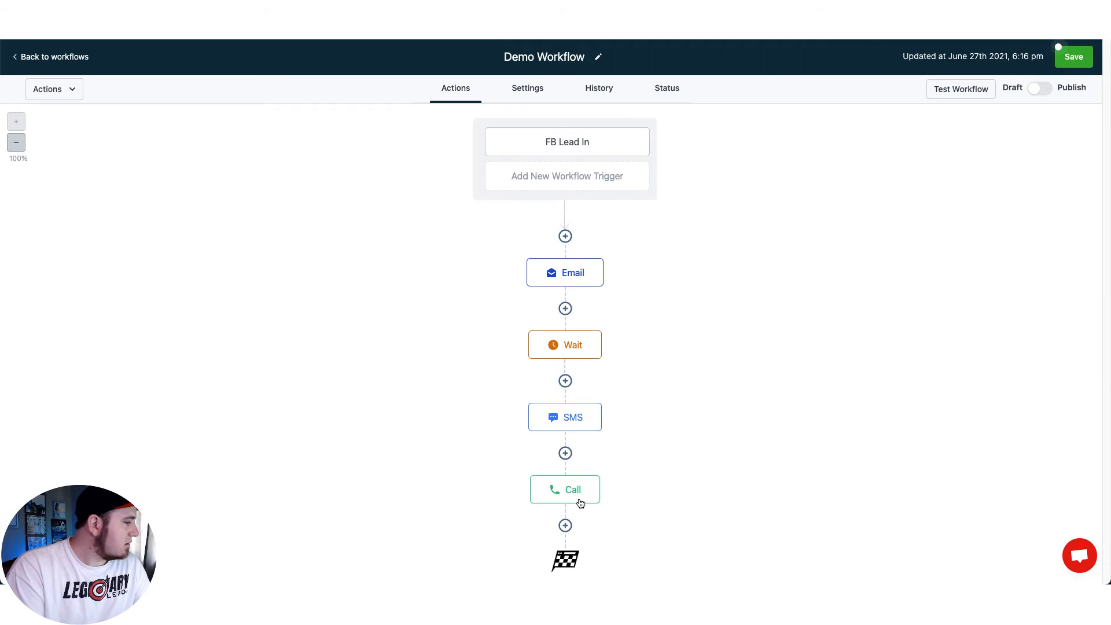
Add an Add/Update Opportunity action after the Call action, and name it "Add to Demo Workflow Pipeline"
{"action": "left_click", "coordinate": [578, 502]}
{"action": "scroll", "coordinate": [930, 345], "scroll_direction": "down", "scroll_amount": 5}
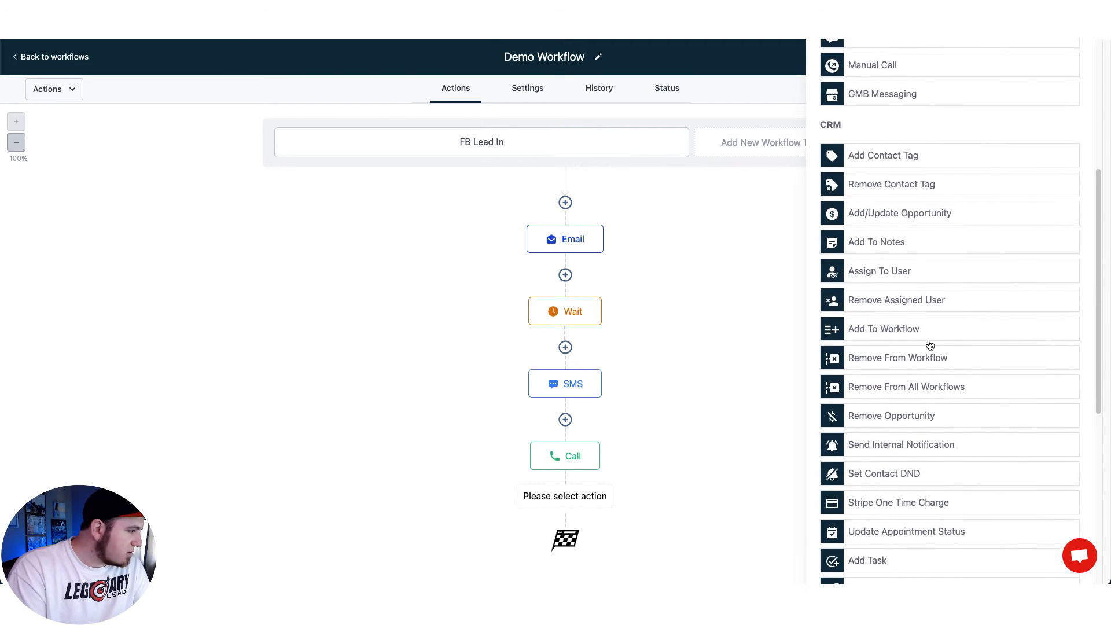
{"action": "left_click", "coordinate": [925, 200]}
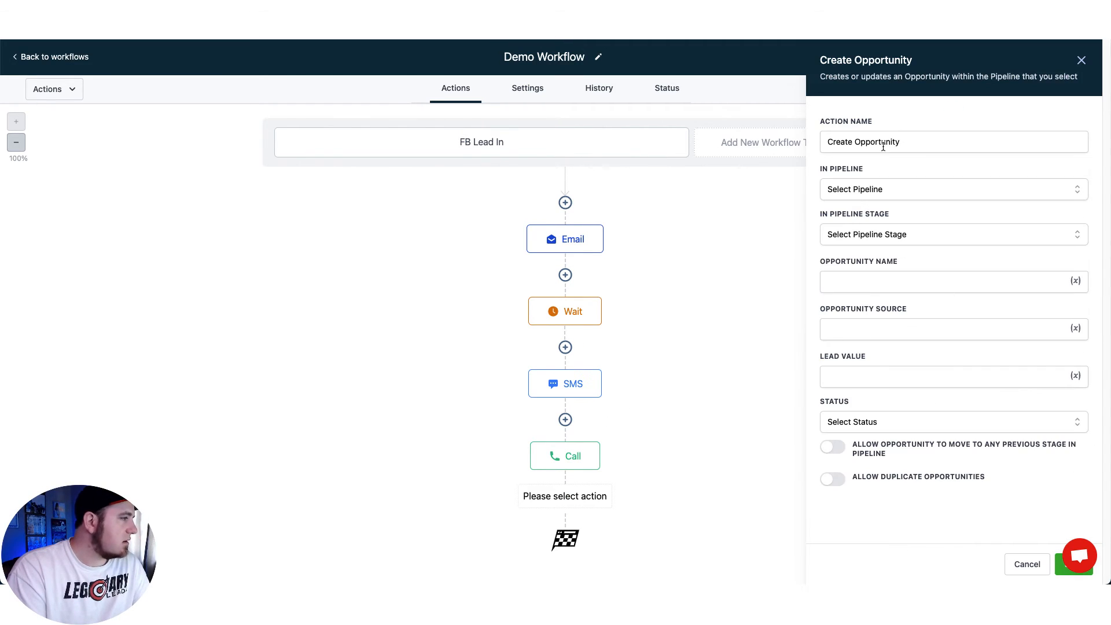
{"action": "triple_click", "coordinate": [883, 145]}
{"action": "type", "text": "Add"}
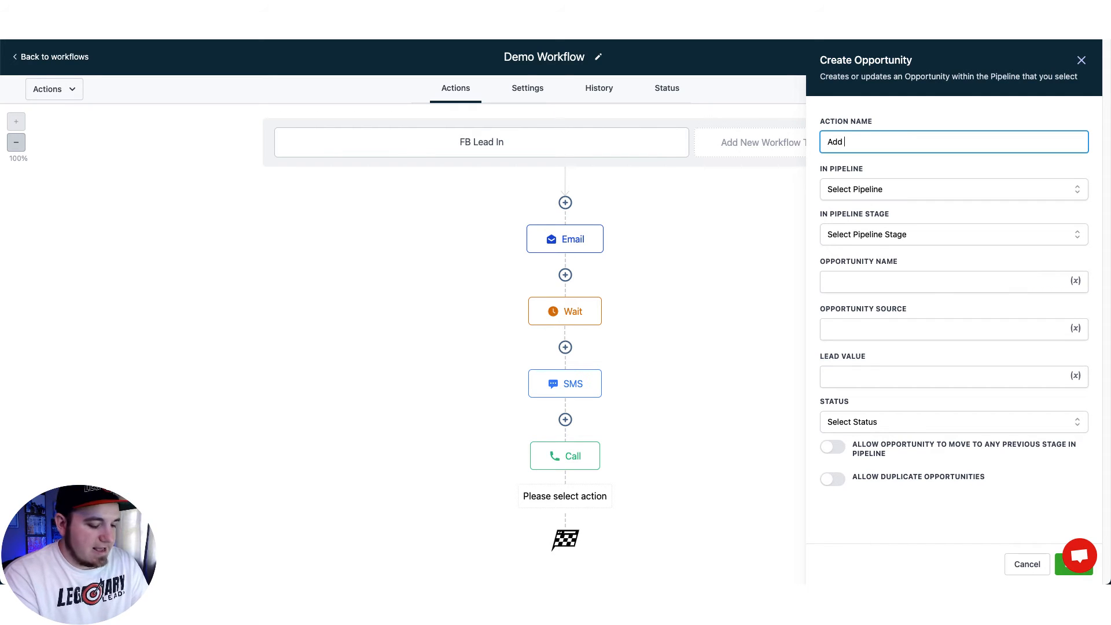
{"action": "type", "text": " to Demo Workflow P"}
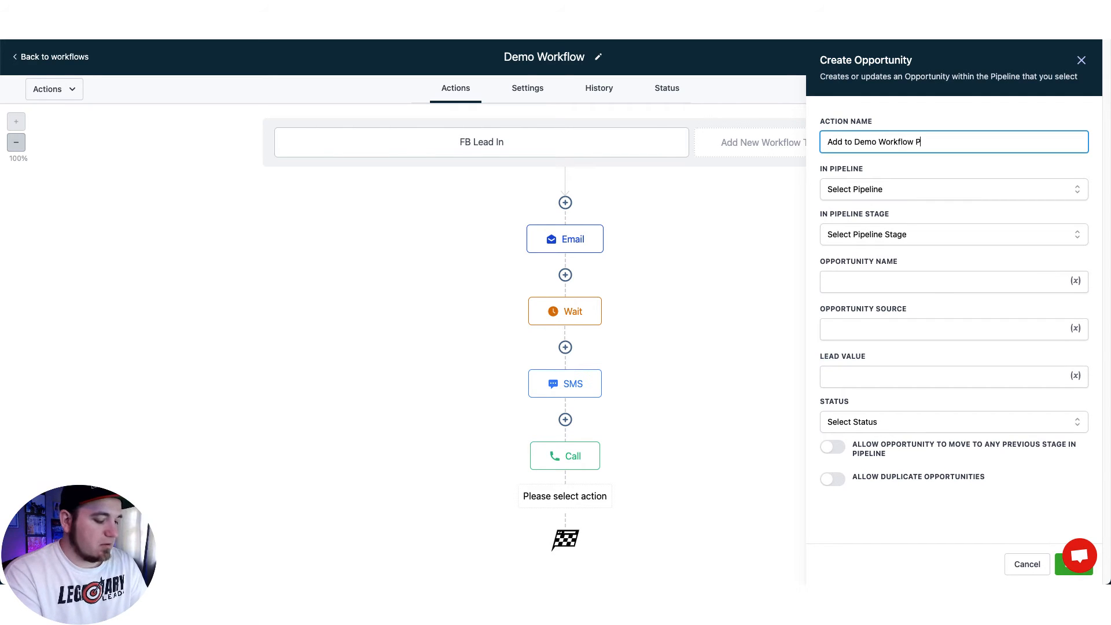
{"action": "type", "text": "ipeline"}
Assign the opportunity to the Demo Workflow Pipeline at the Lead In stage
{"action": "left_click", "coordinate": [898, 191]}
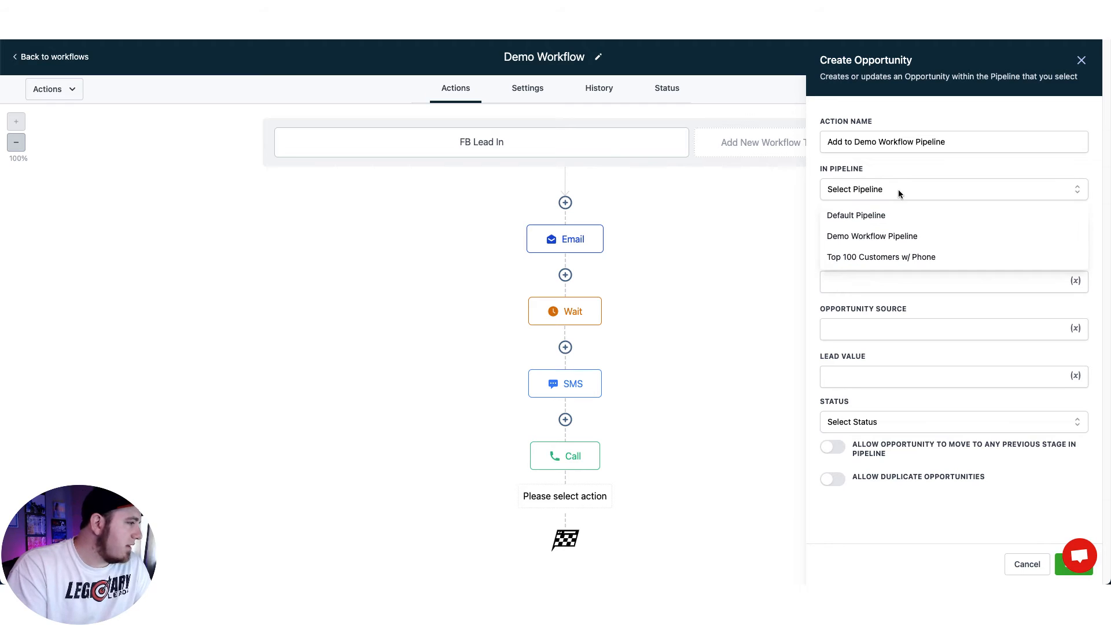
{"action": "left_click", "coordinate": [899, 237]}
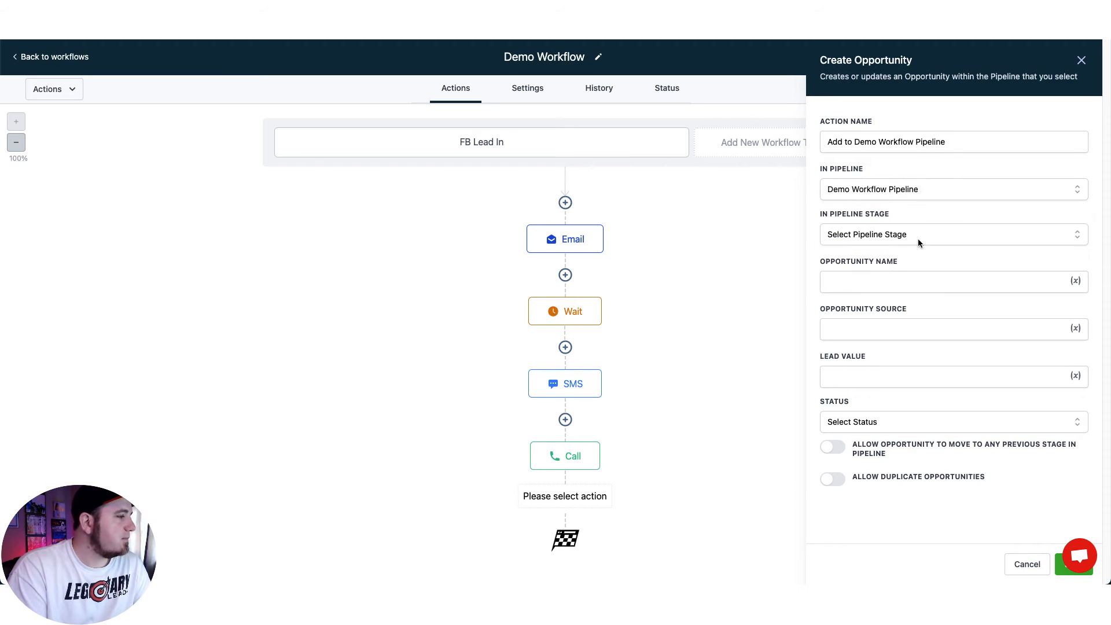
{"action": "left_click", "coordinate": [934, 235]}
{"action": "left_click", "coordinate": [882, 265]}
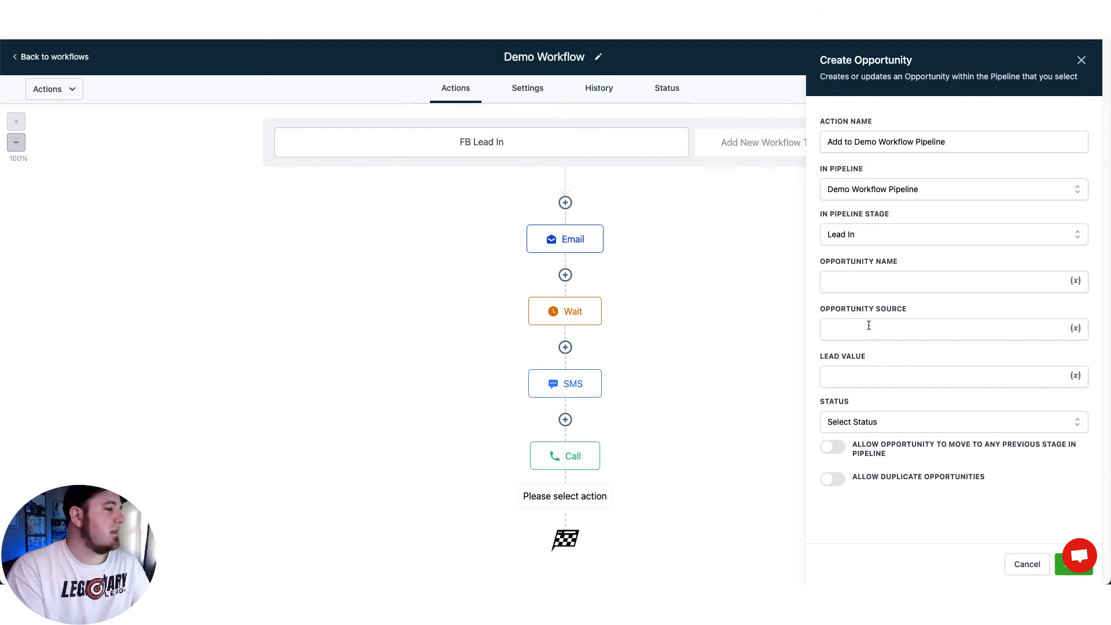
Set the opportunity source to "FB Lead AD" and the status to open, and save the opportunity action
{"action": "left_click", "coordinate": [854, 332]}
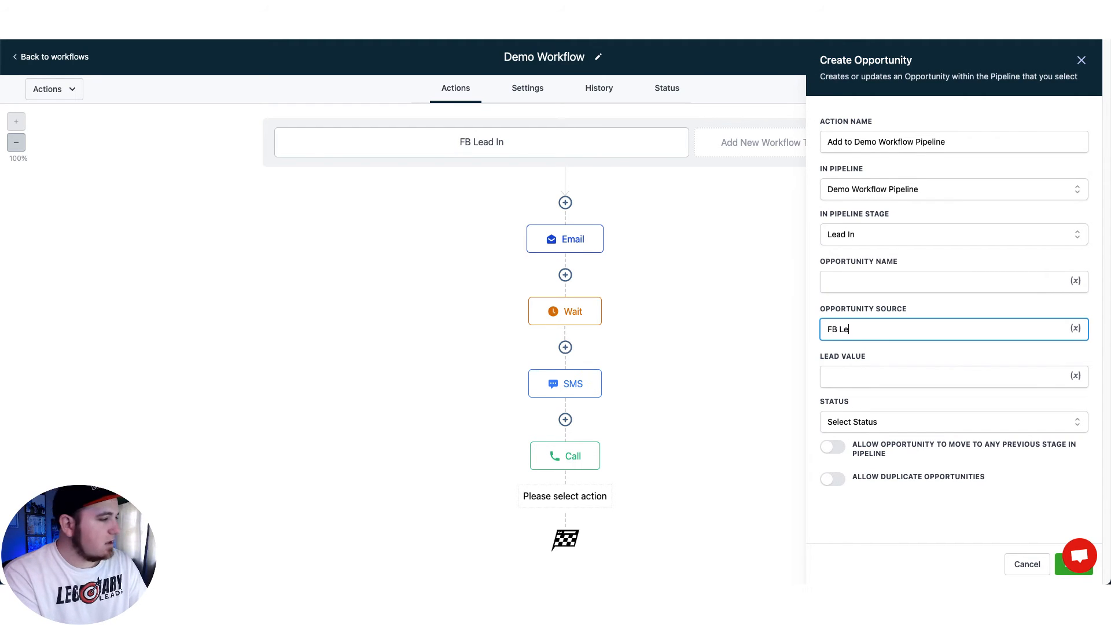
{"action": "left_click", "coordinate": [877, 379]}
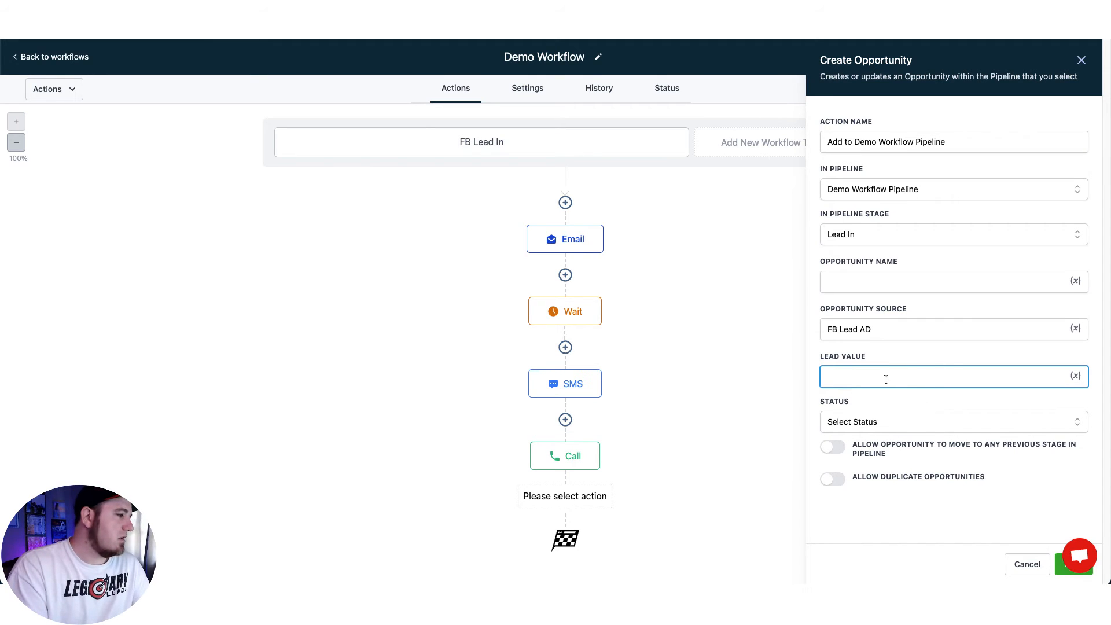
{"action": "left_click", "coordinate": [898, 422]}
{"action": "left_click", "coordinate": [862, 448]}
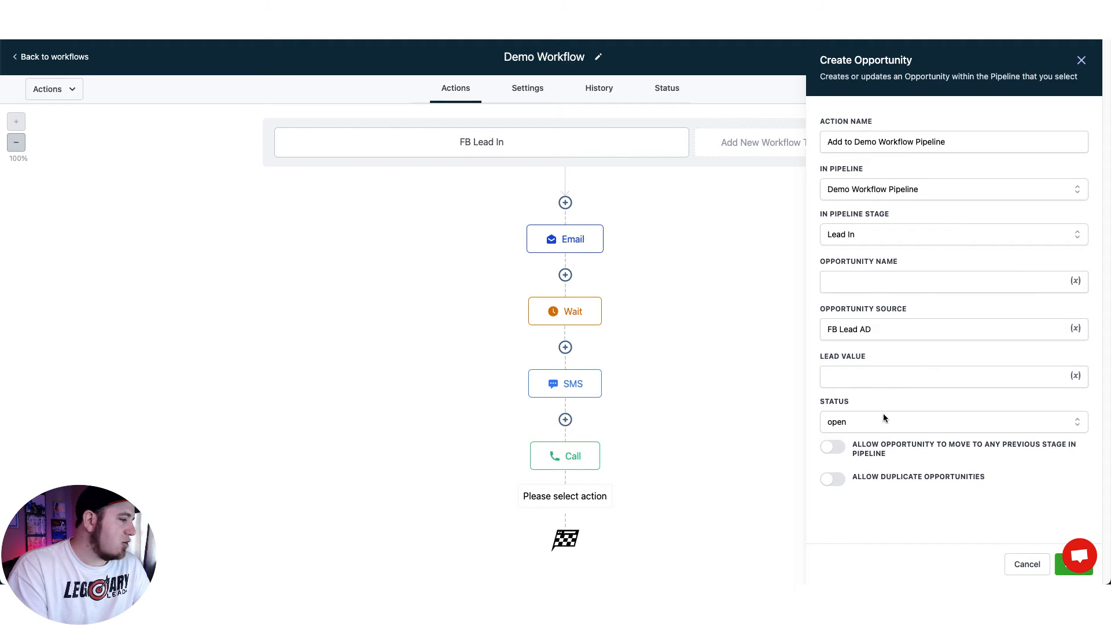
{"action": "left_click", "coordinate": [865, 423]}
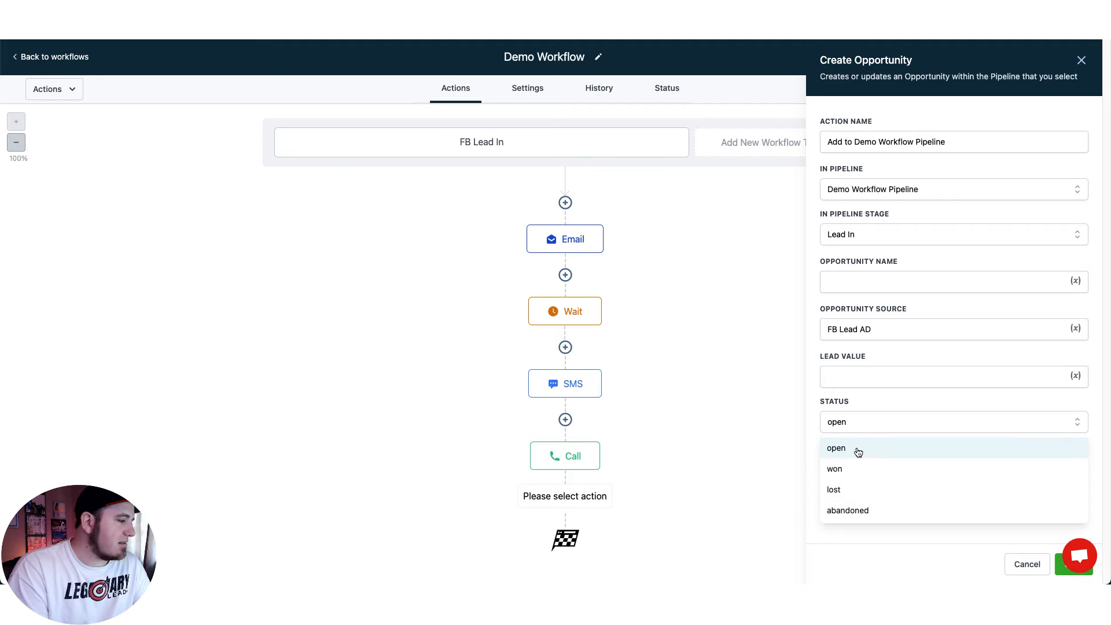
{"action": "left_click", "coordinate": [857, 451]}
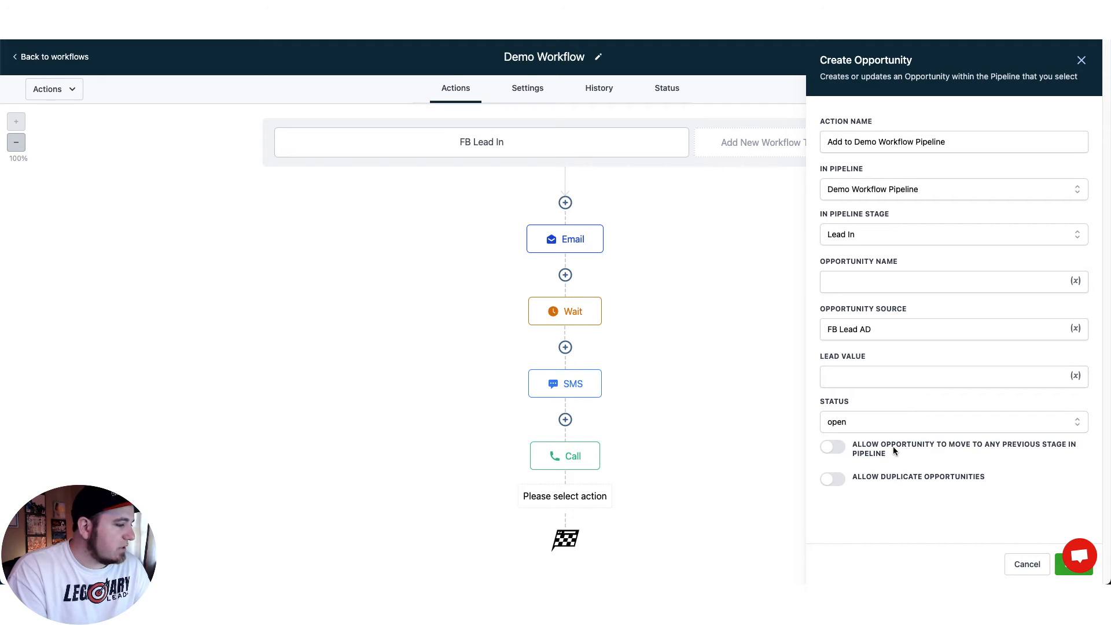
{"action": "left_click", "coordinate": [1065, 570]}
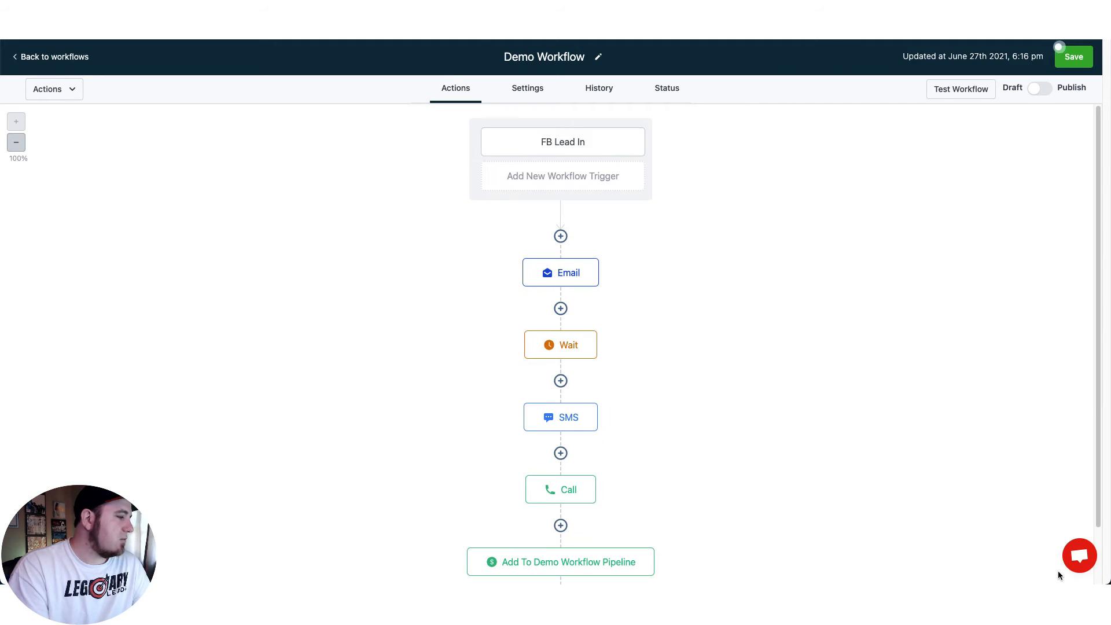
Review the sequence of workflow actions, switch the workflow from draft to published, and save it
{"action": "scroll", "coordinate": [790, 401], "scroll_direction": "down", "scroll_amount": 1}
{"action": "scroll", "coordinate": [739, 261], "scroll_direction": "up", "scroll_amount": 1}
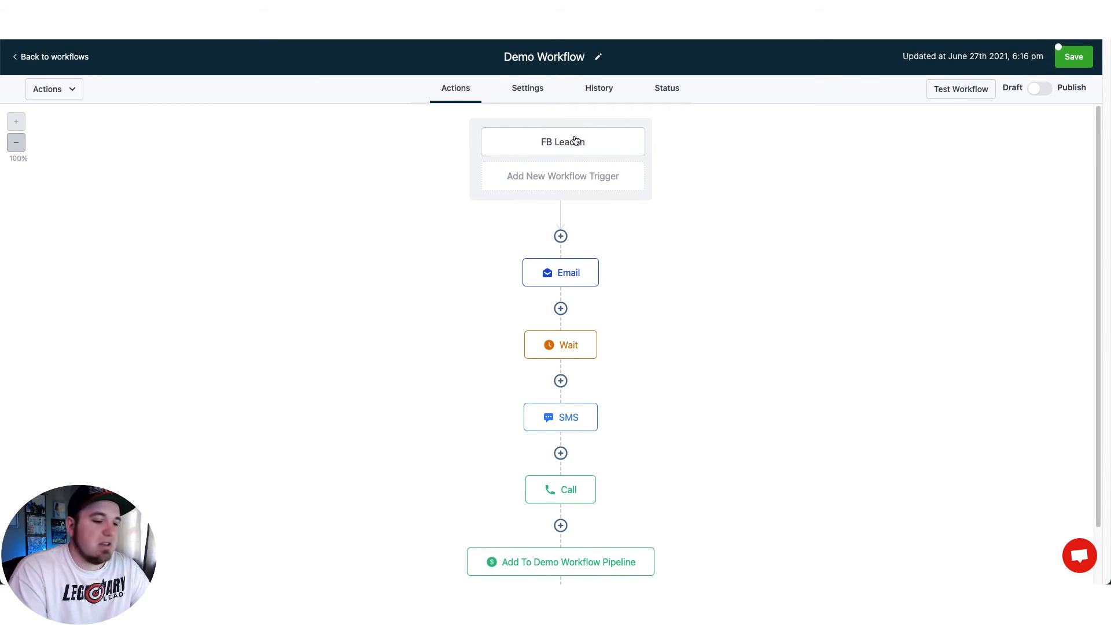
{"action": "scroll", "coordinate": [616, 279], "scroll_direction": "down", "scroll_amount": 1}
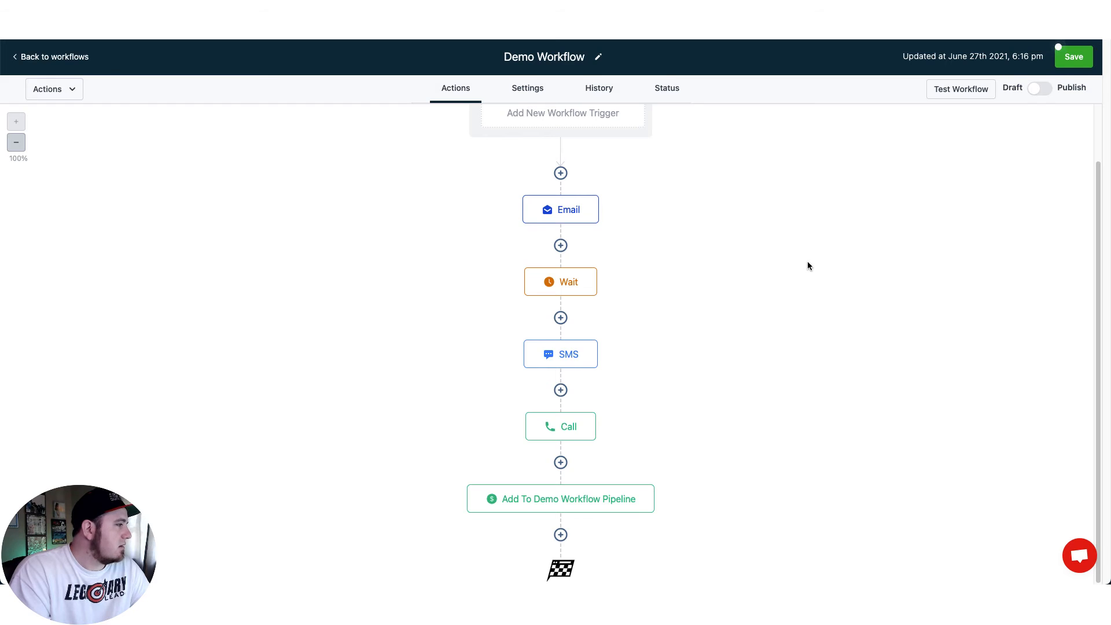
{"action": "scroll", "coordinate": [809, 266], "scroll_direction": "up", "scroll_amount": 2}
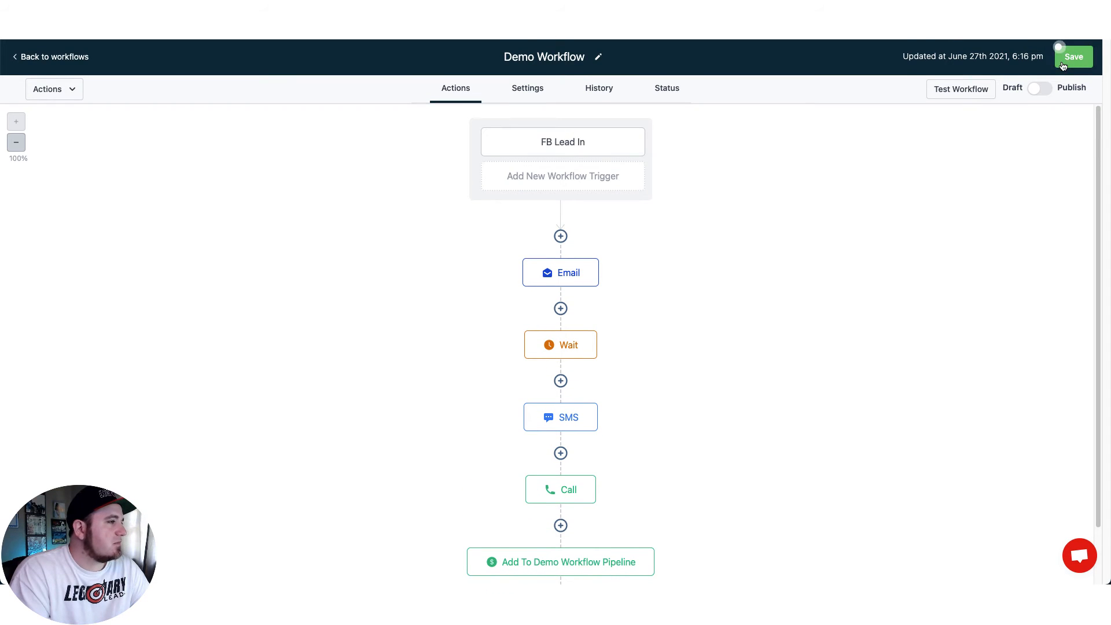
{"action": "left_click", "coordinate": [1039, 88]}
{"action": "left_click", "coordinate": [1074, 57]}
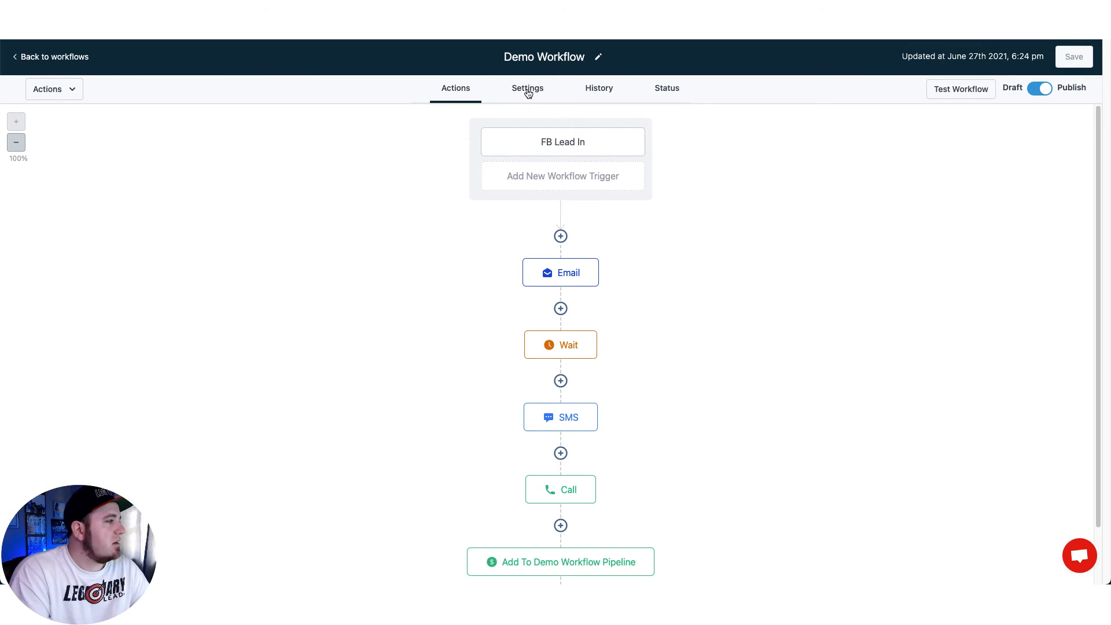
Try the Allow Multiple option in the workflow's general settings and leave it off
{"action": "left_click", "coordinate": [528, 90]}
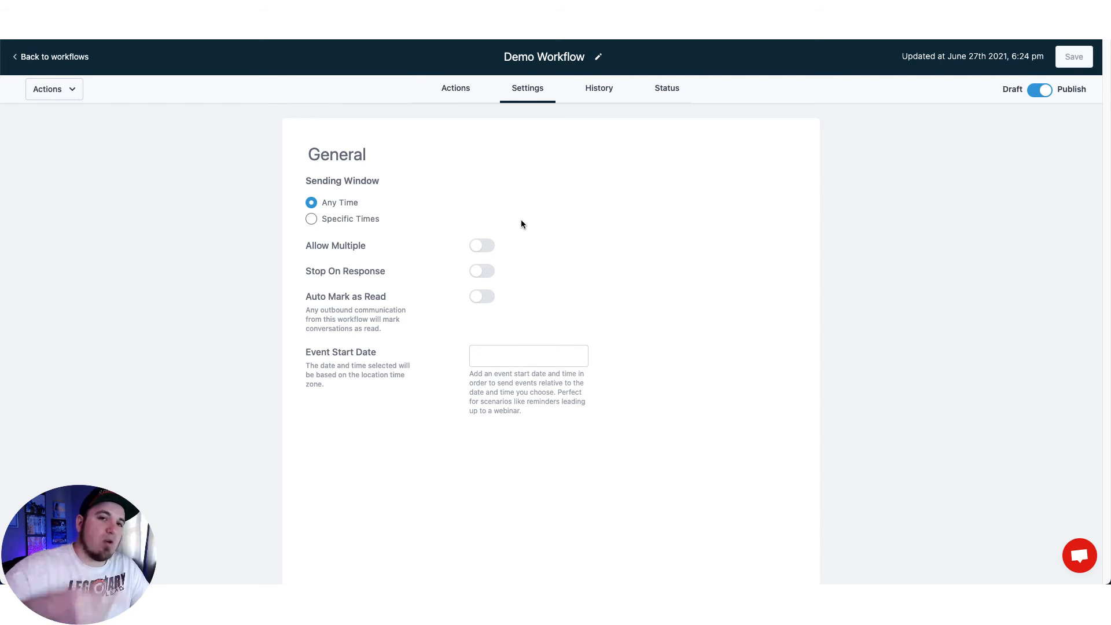
{"action": "left_click", "coordinate": [487, 247]}
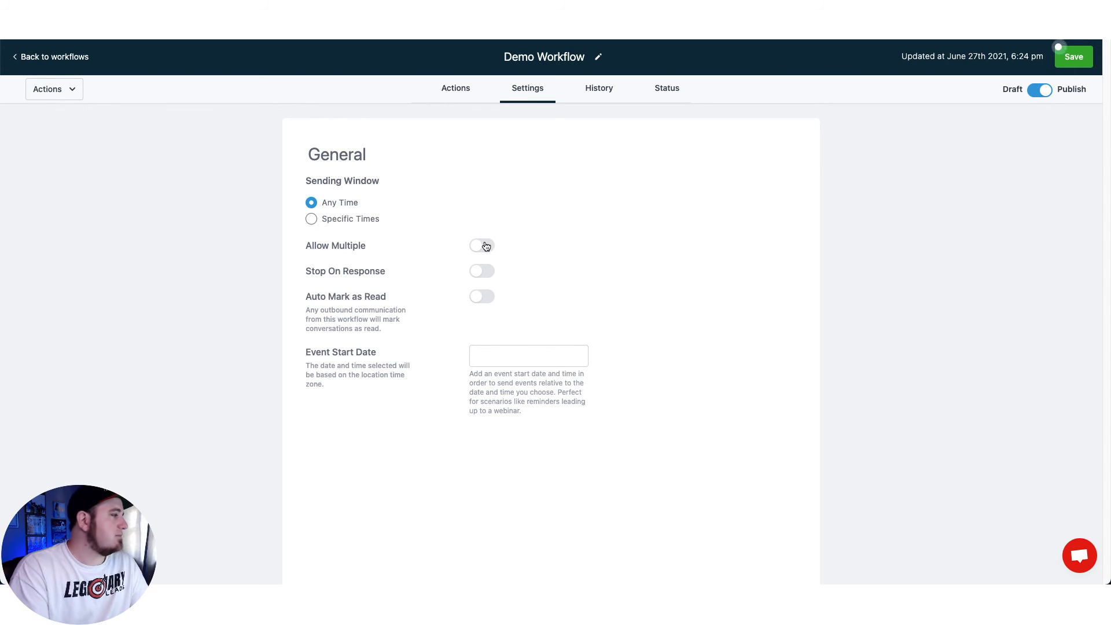
{"action": "left_click", "coordinate": [481, 246]}
{"action": "left_click", "coordinate": [482, 245]}
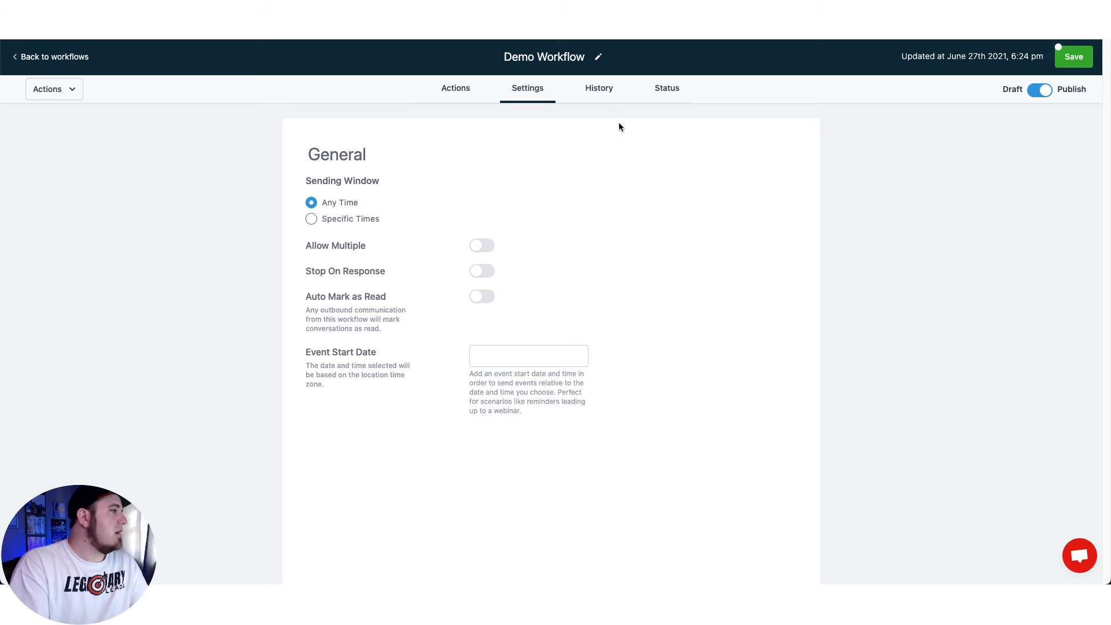
Check the workflow's action logs and current status, and save the workflow
{"action": "left_click", "coordinate": [601, 93]}
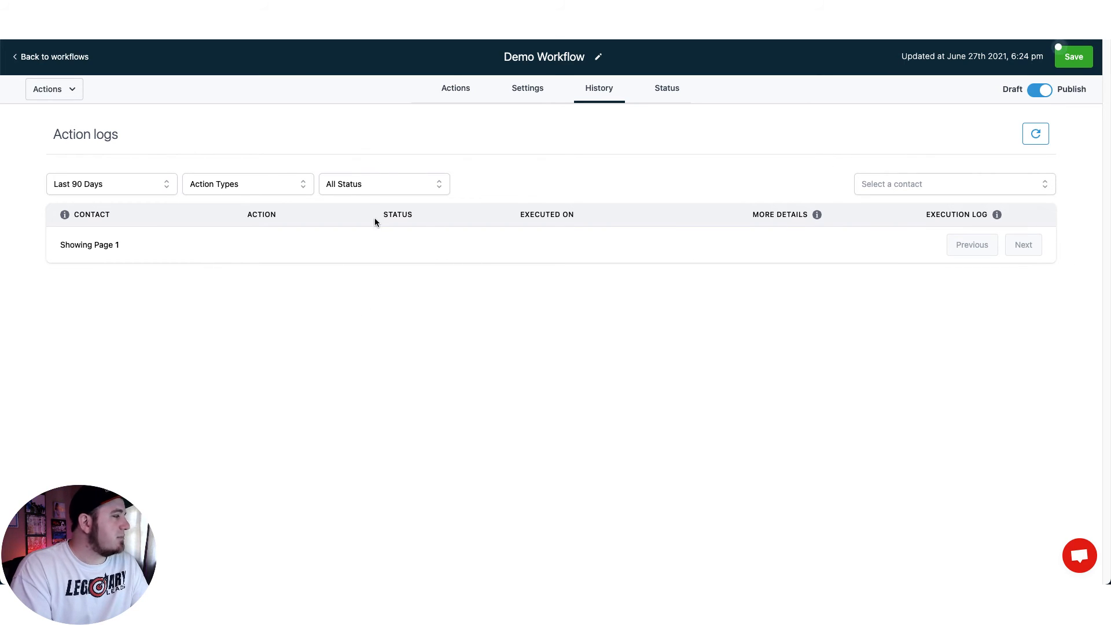
{"action": "left_click", "coordinate": [666, 98]}
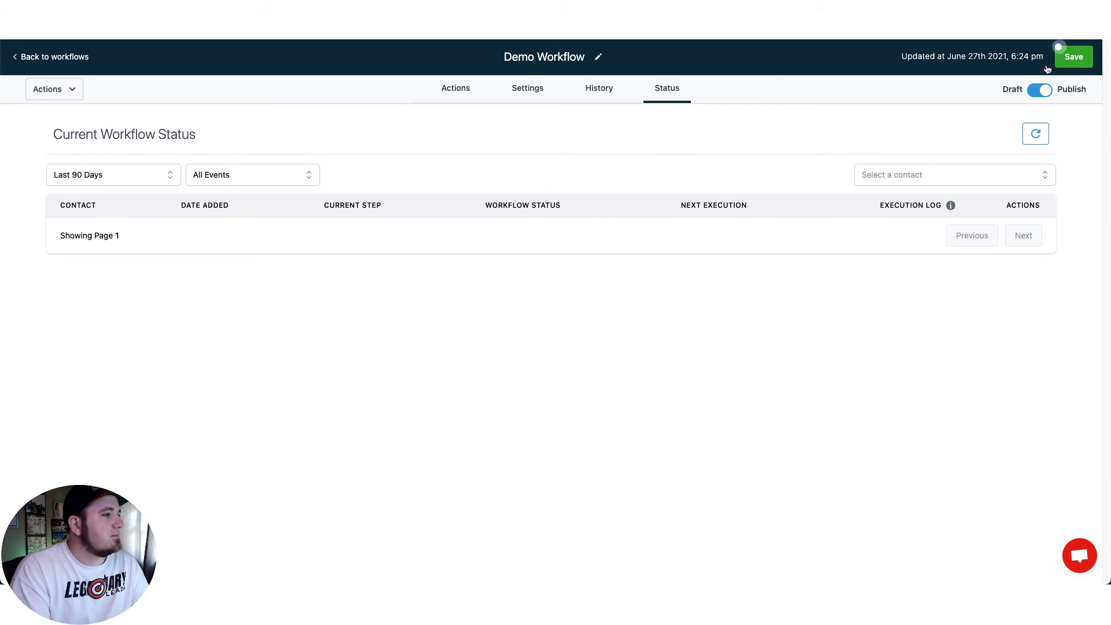
{"action": "left_click", "coordinate": [1078, 57]}
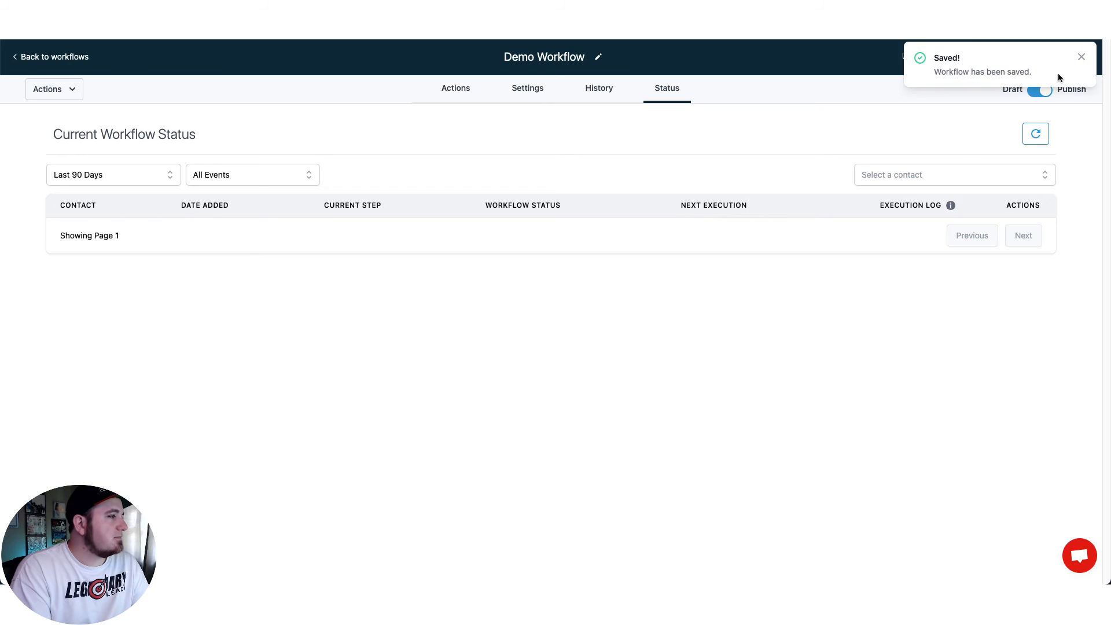
{"action": "left_click", "coordinate": [1076, 53]}
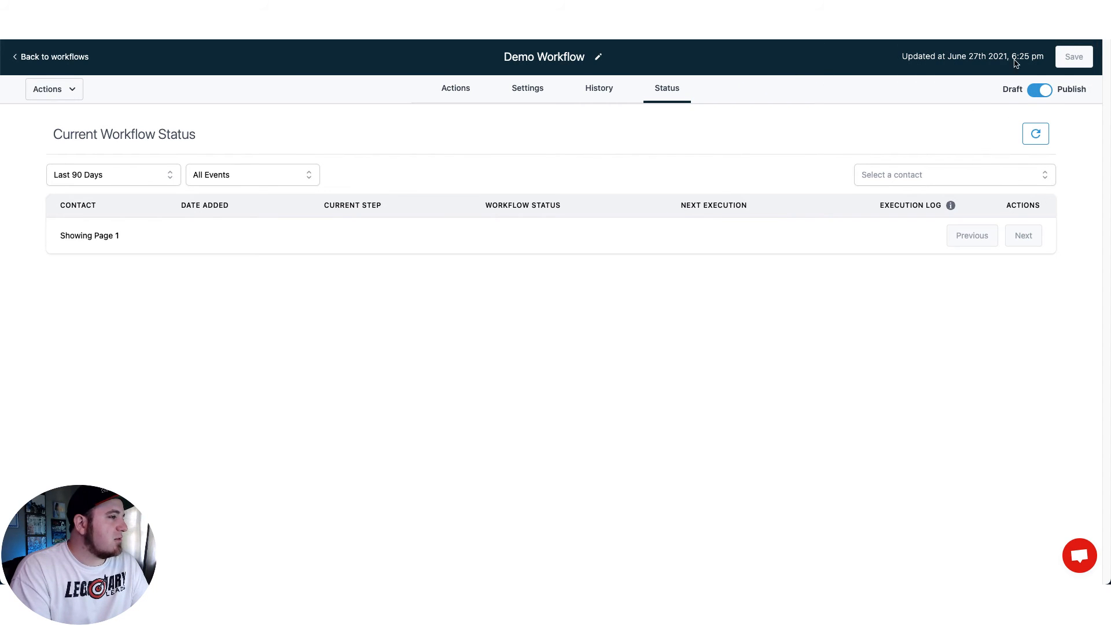
Return to the workflow list and check the Demo Workflow entry
{"action": "left_click", "coordinate": [51, 57]}
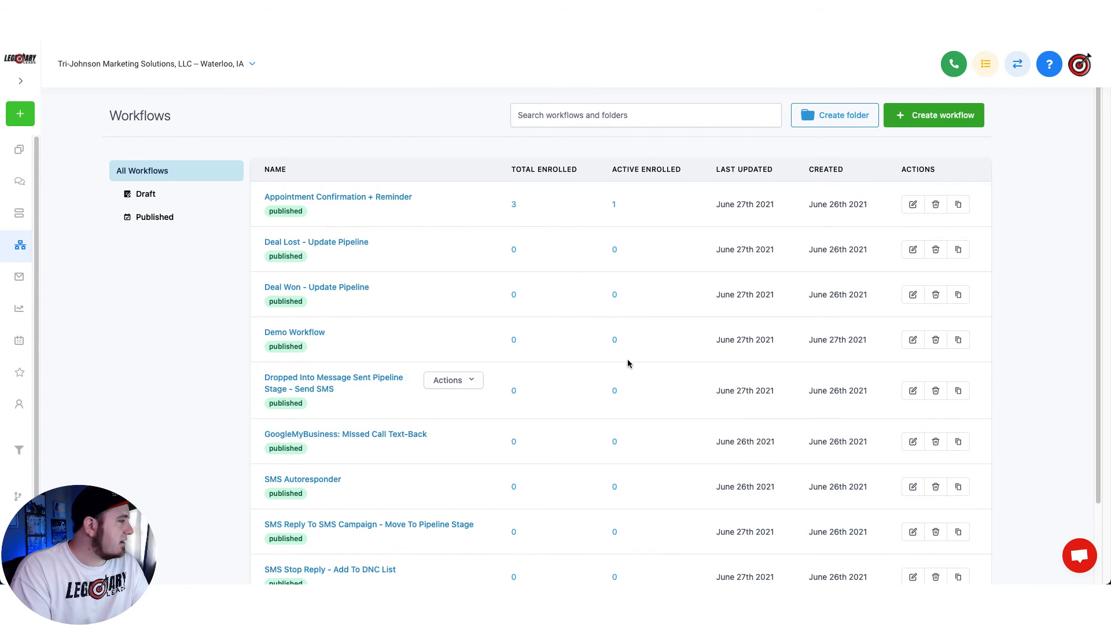
{"action": "scroll", "coordinate": [628, 364], "scroll_direction": "down", "scroll_amount": 2}
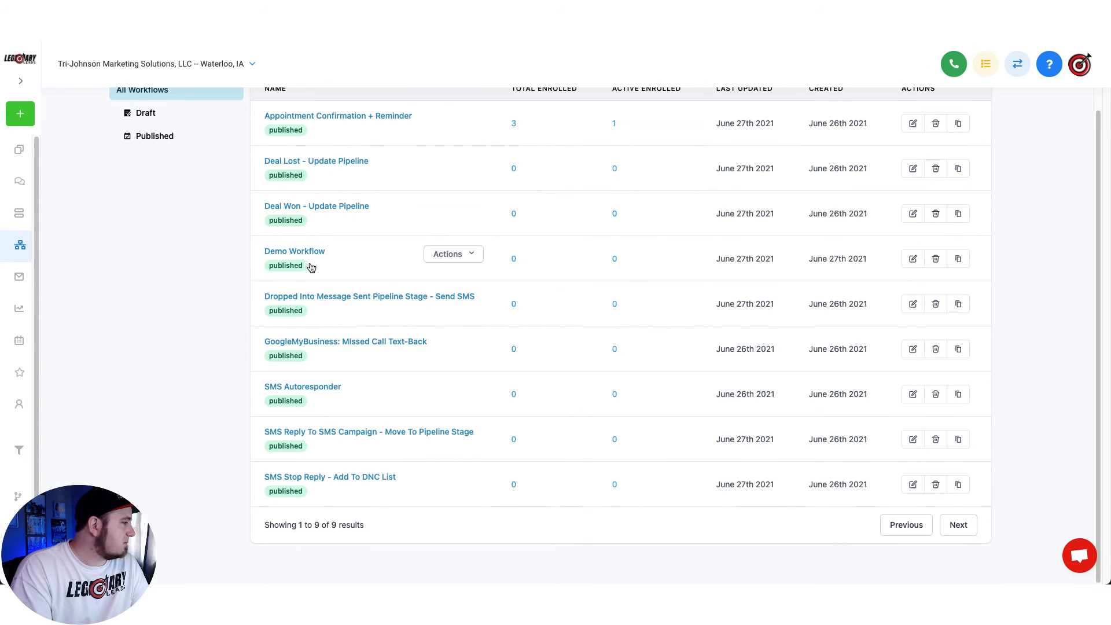
{"action": "scroll", "coordinate": [636, 271], "scroll_direction": "up", "scroll_amount": 2}
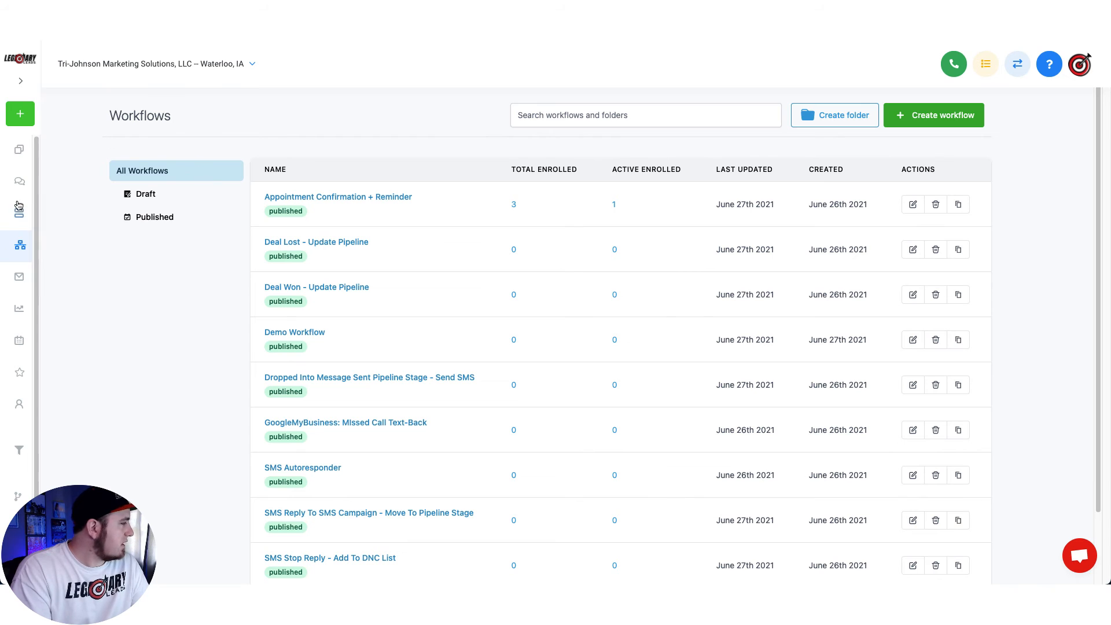
Search the contacts by the test contact's first name and open the matching record that has a phone number
{"action": "scroll", "coordinate": [23, 406], "scroll_direction": "down", "scroll_amount": 2}
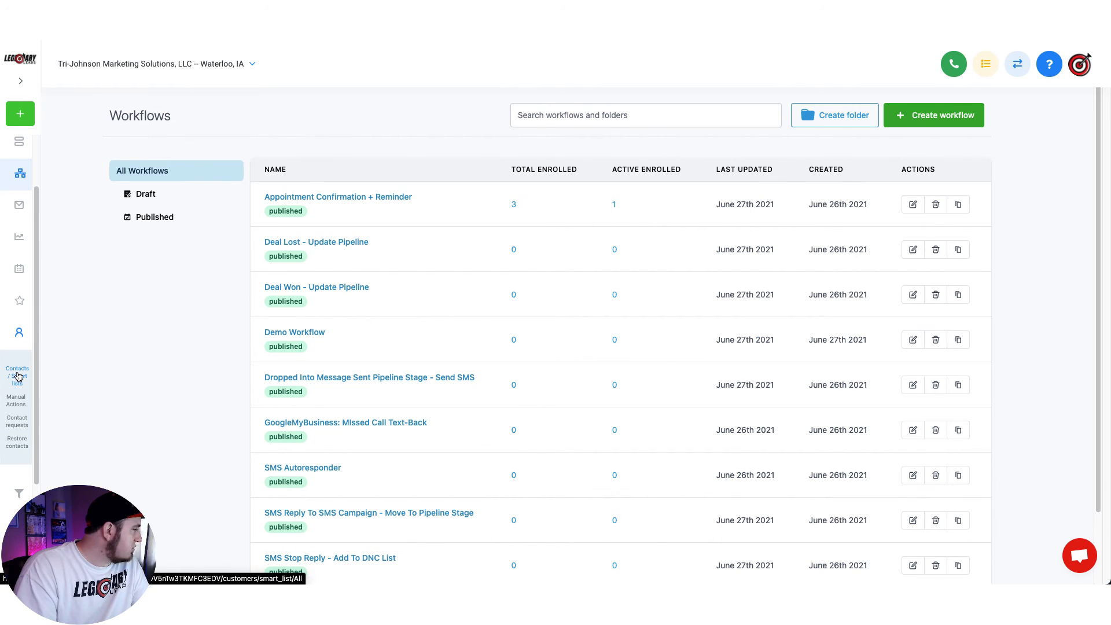
{"action": "left_click", "coordinate": [18, 375]}
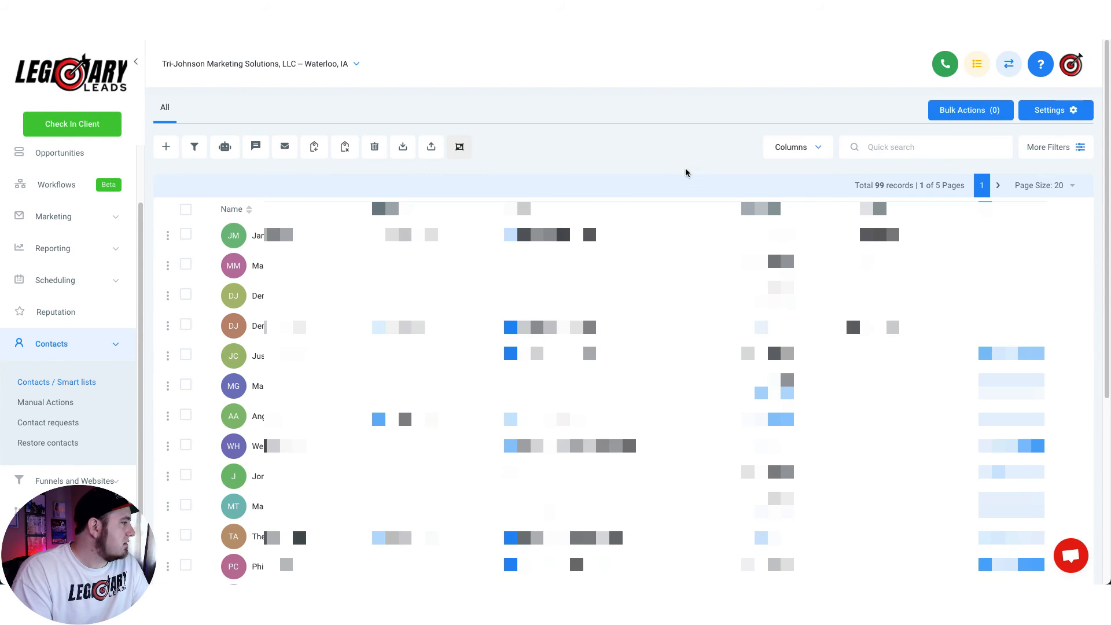
{"action": "left_click", "coordinate": [882, 153]}
{"action": "type", "text": "derek"}
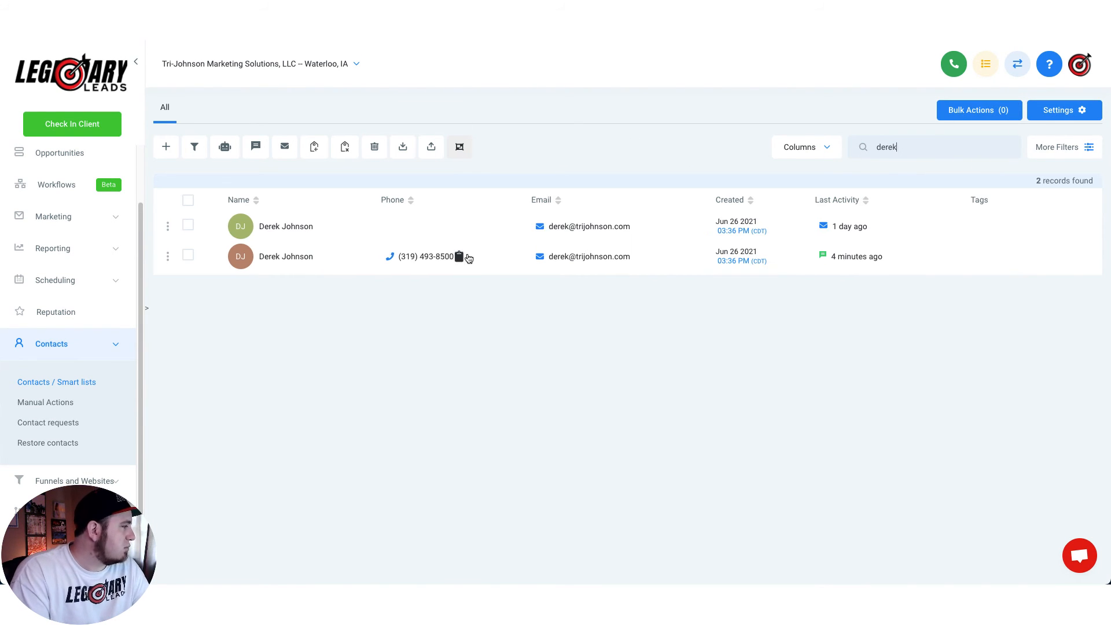
{"action": "left_click", "coordinate": [502, 263]}
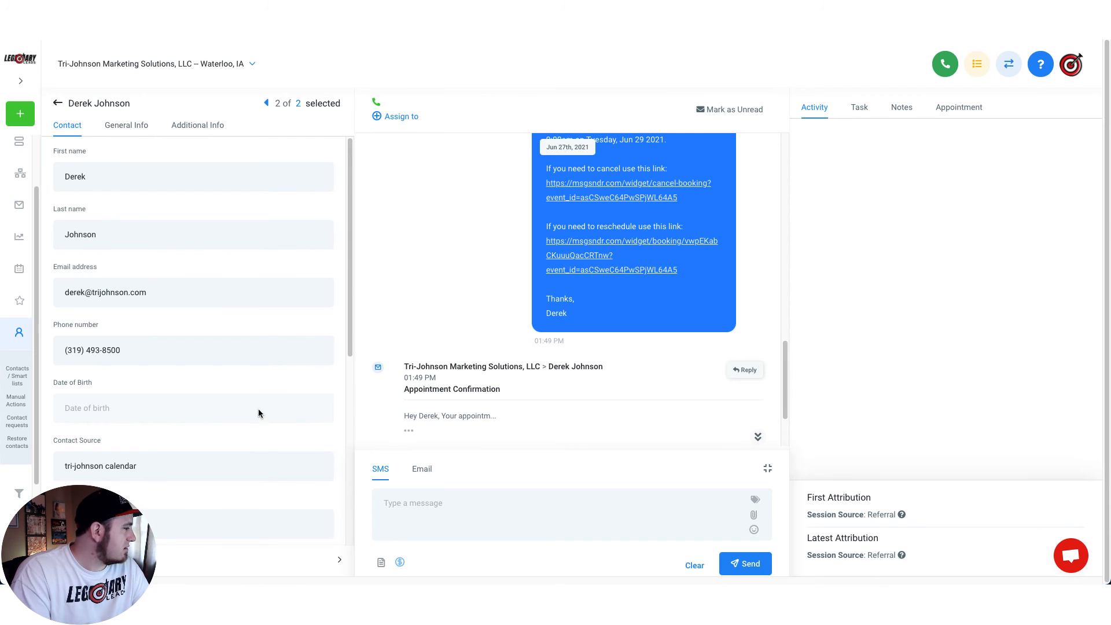
Add the "fb lead in" tag to the test contact and save the contact
{"action": "scroll", "coordinate": [244, 428], "scroll_direction": "down", "scroll_amount": 2}
{"action": "scroll", "coordinate": [244, 430], "scroll_direction": "down", "scroll_amount": 1}
{"action": "left_click", "coordinate": [136, 341]}
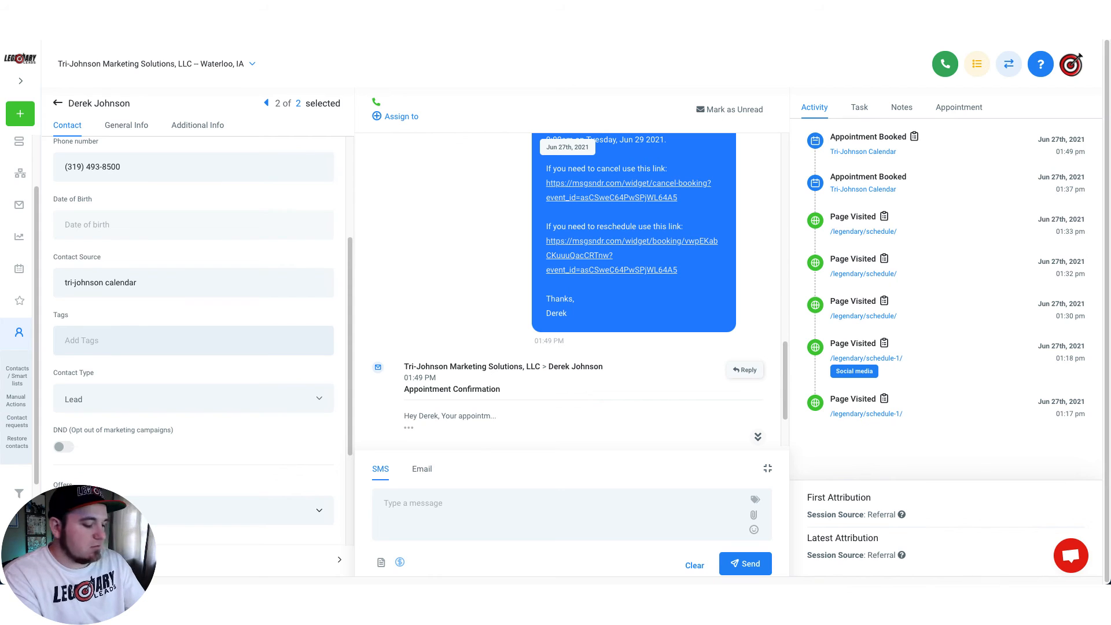
{"action": "type", "text": "FB"}
{"action": "left_click", "coordinate": [107, 371]}
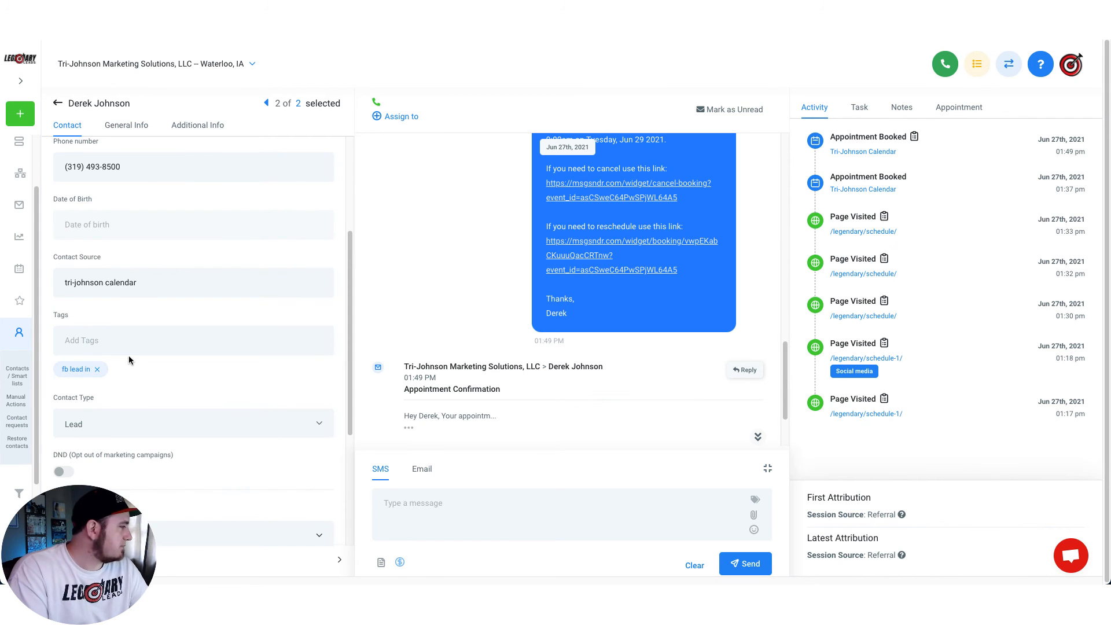
{"action": "scroll", "coordinate": [204, 382], "scroll_direction": "down", "scroll_amount": 4}
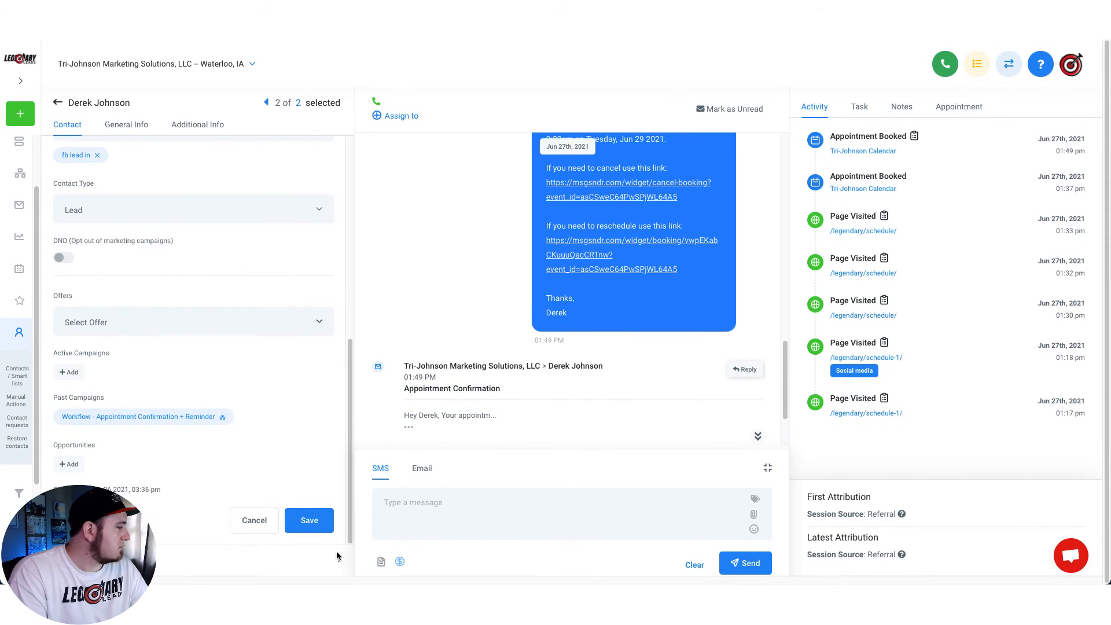
{"action": "left_click", "coordinate": [320, 528]}
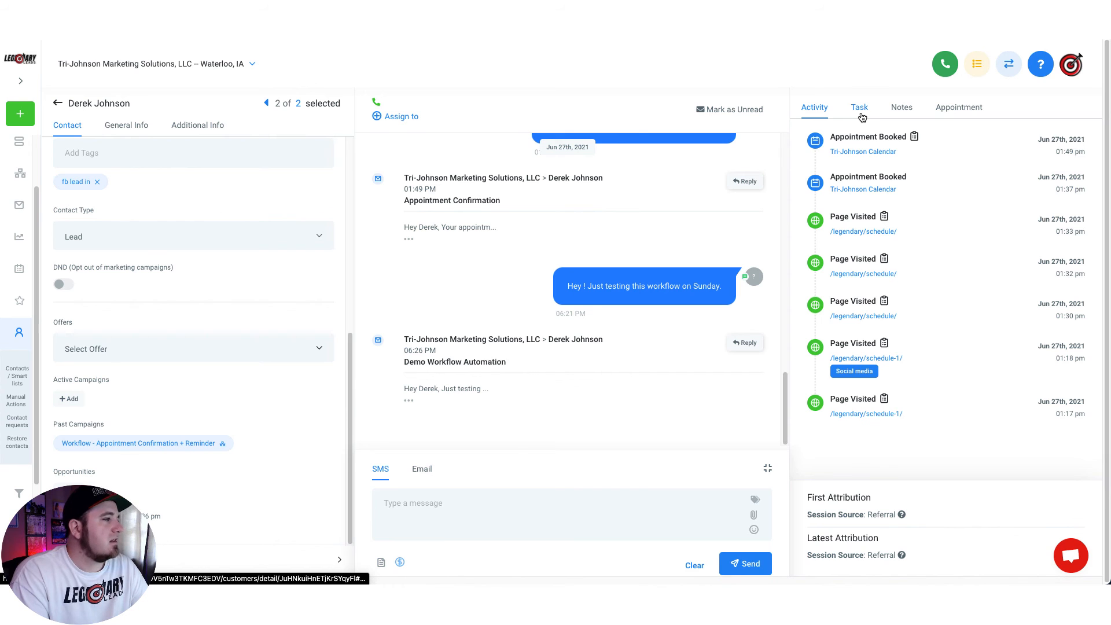
Look through the contact's notes, appointments and activity
{"action": "left_click", "coordinate": [899, 109]}
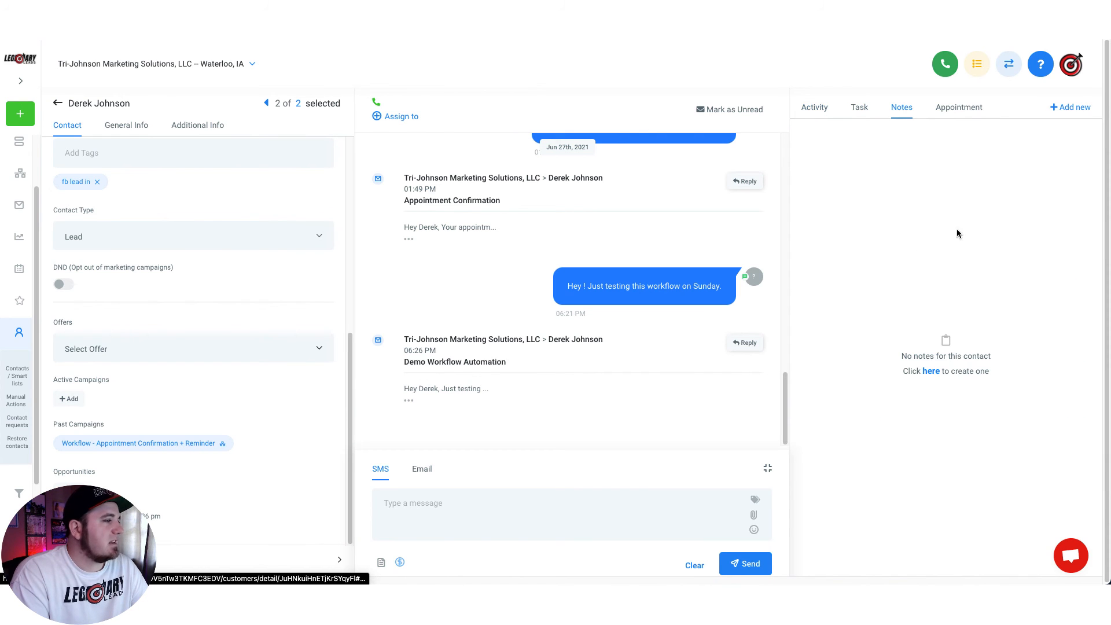
{"action": "left_click", "coordinate": [958, 110]}
{"action": "left_click", "coordinate": [822, 110]}
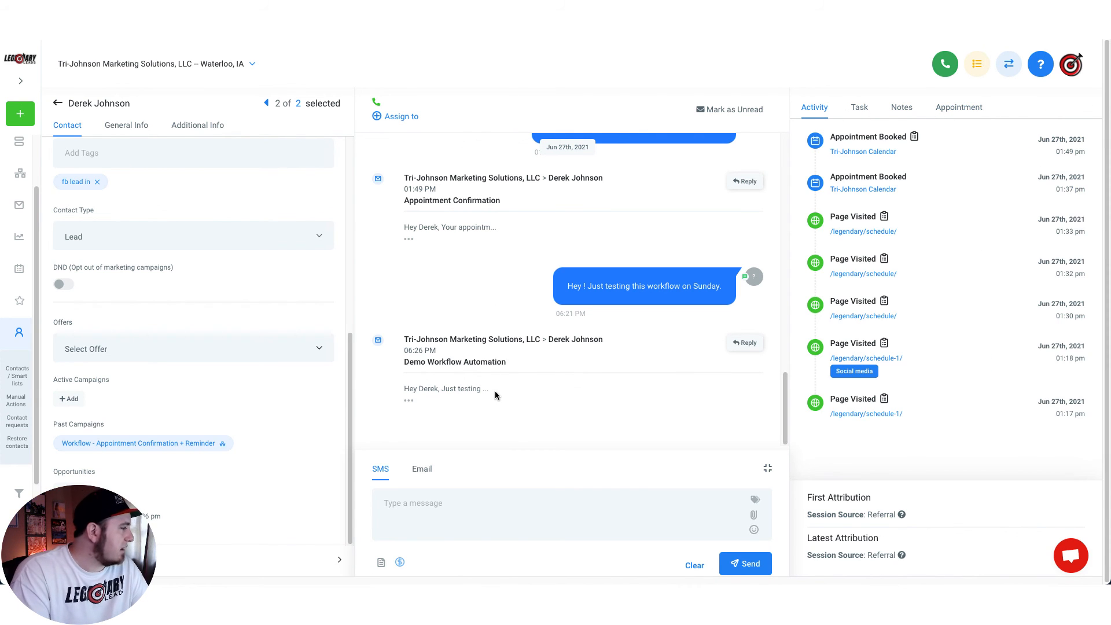
Open the opportunities board and display the Demo Workflow Pipeline to check for the test contact's opportunity
{"action": "left_click", "coordinate": [19, 148]}
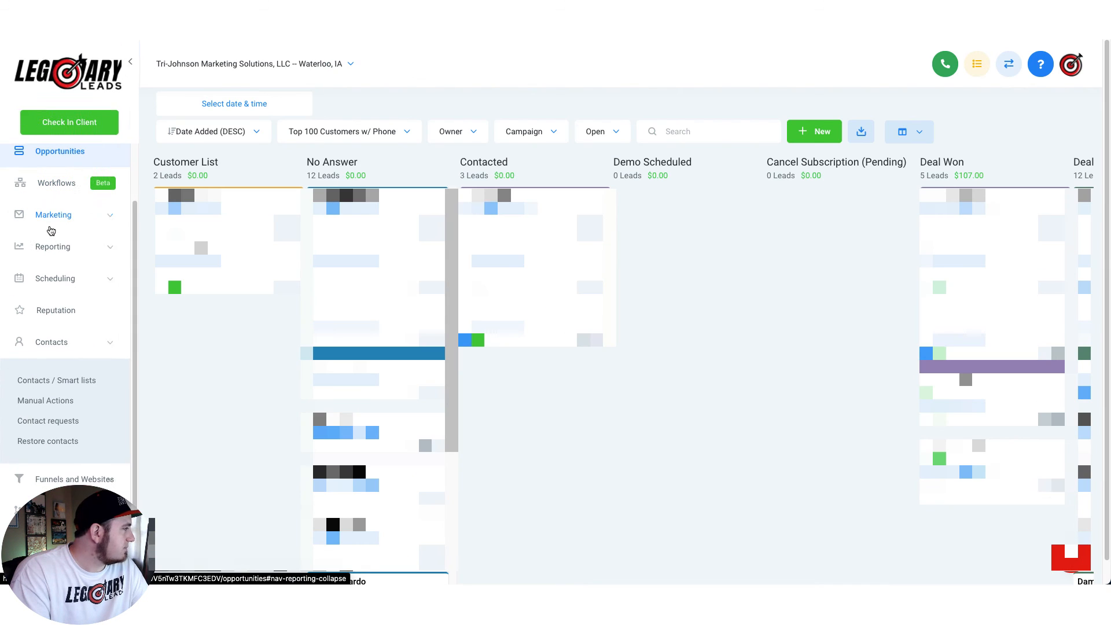
{"action": "left_click", "coordinate": [367, 139]}
{"action": "left_click", "coordinate": [352, 177]}
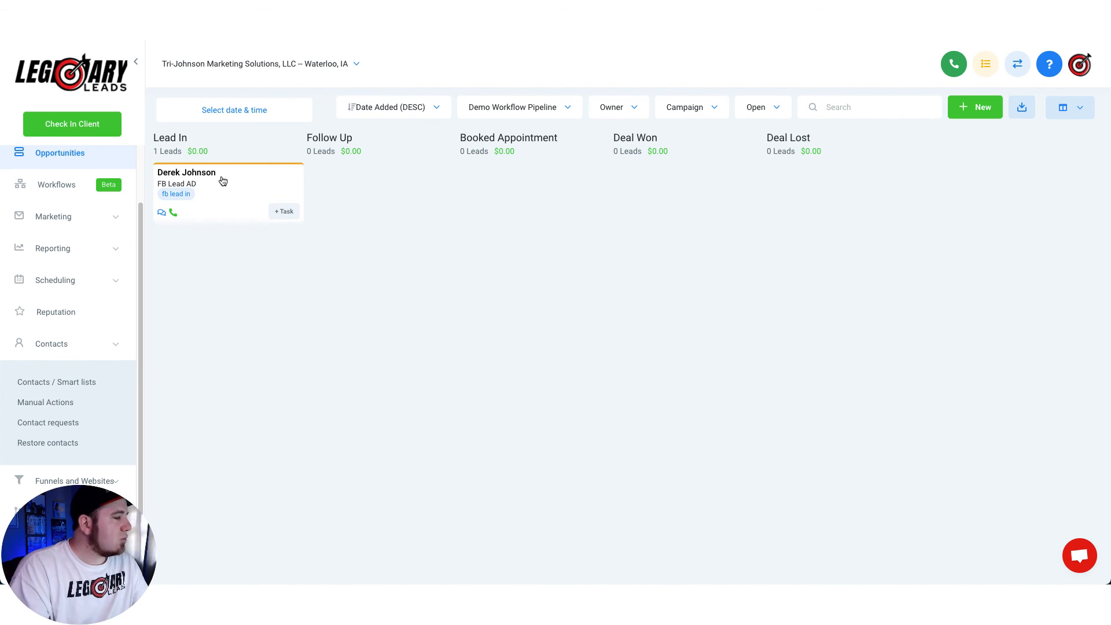
Try moving the test contact's opportunity from Lead In to Follow Up and to Booked Appointment, returning it to Lead In each time
{"action": "left_click_drag", "start_coordinate": [220, 181], "coordinate": [377, 184]}
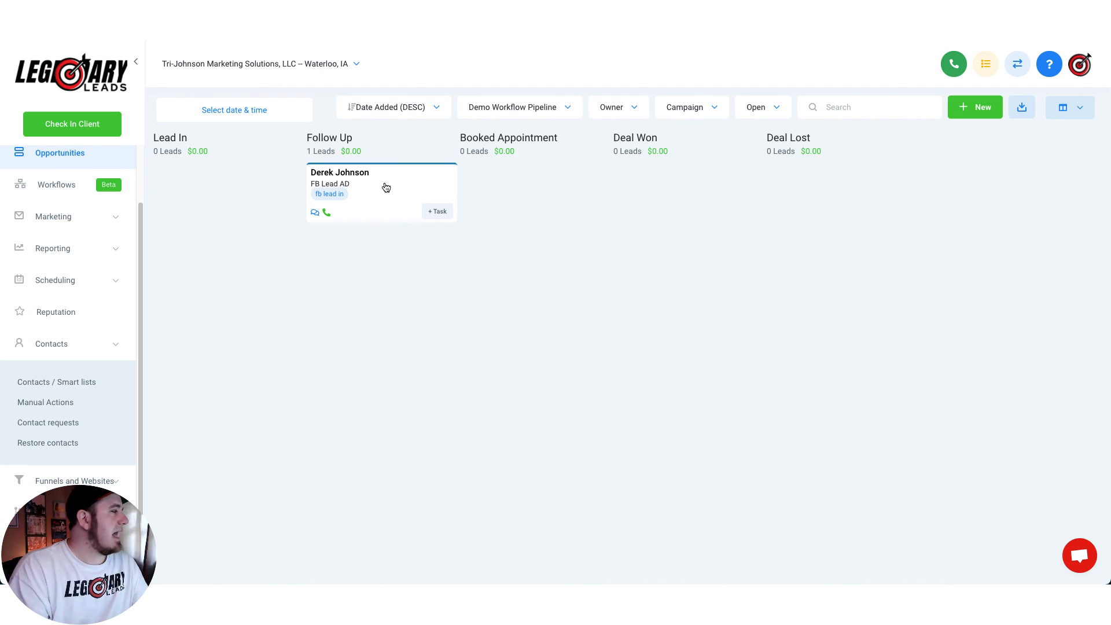
{"action": "left_click_drag", "start_coordinate": [383, 187], "coordinate": [196, 187]}
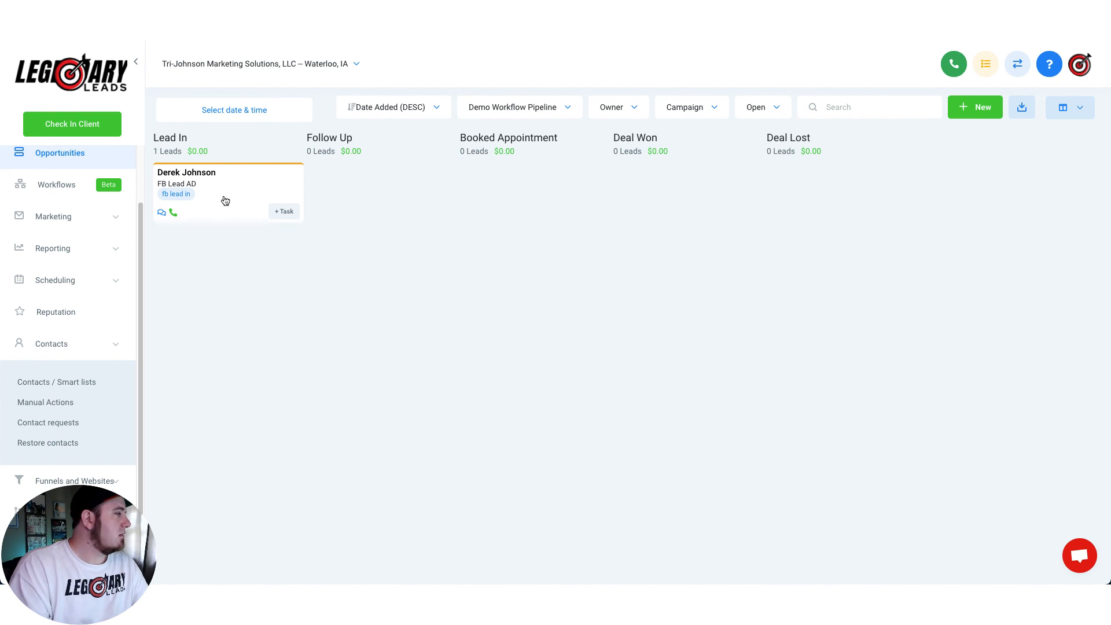
{"action": "left_click_drag", "start_coordinate": [219, 184], "coordinate": [502, 469]}
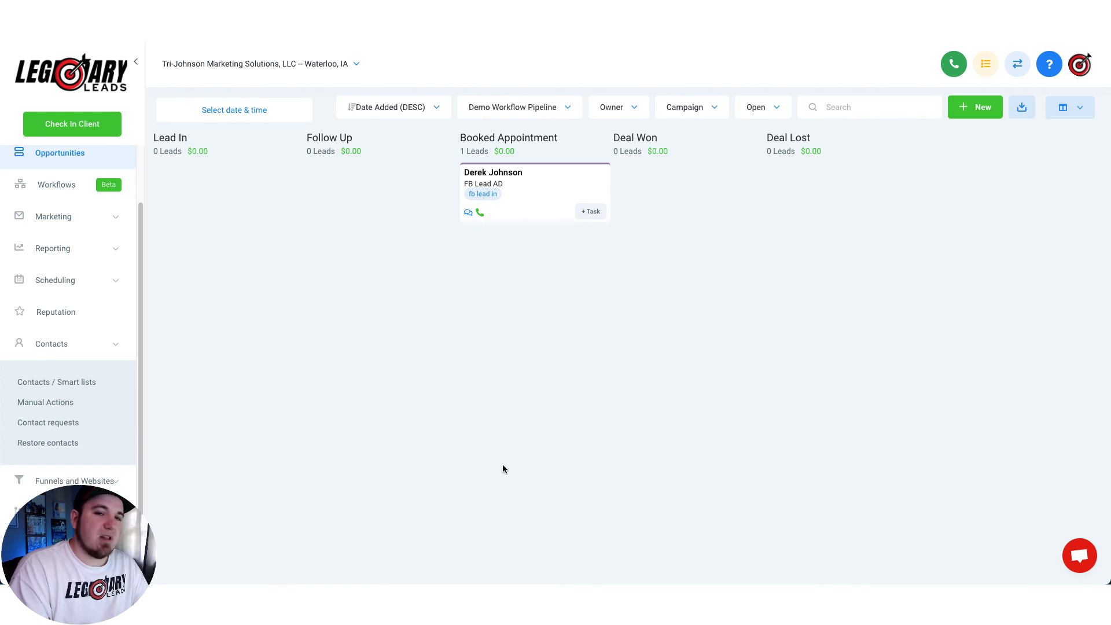
{"action": "left_click_drag", "start_coordinate": [554, 196], "coordinate": [226, 191]}
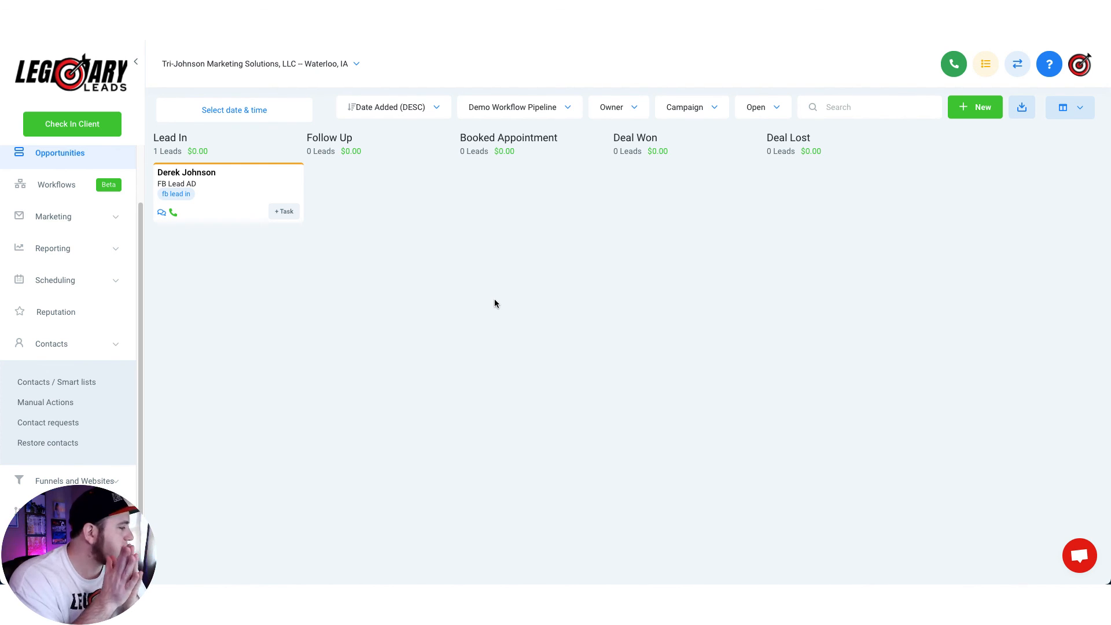
Collapse the contacts submenu, view the support chat and close it again
{"action": "left_click", "coordinate": [115, 344]}
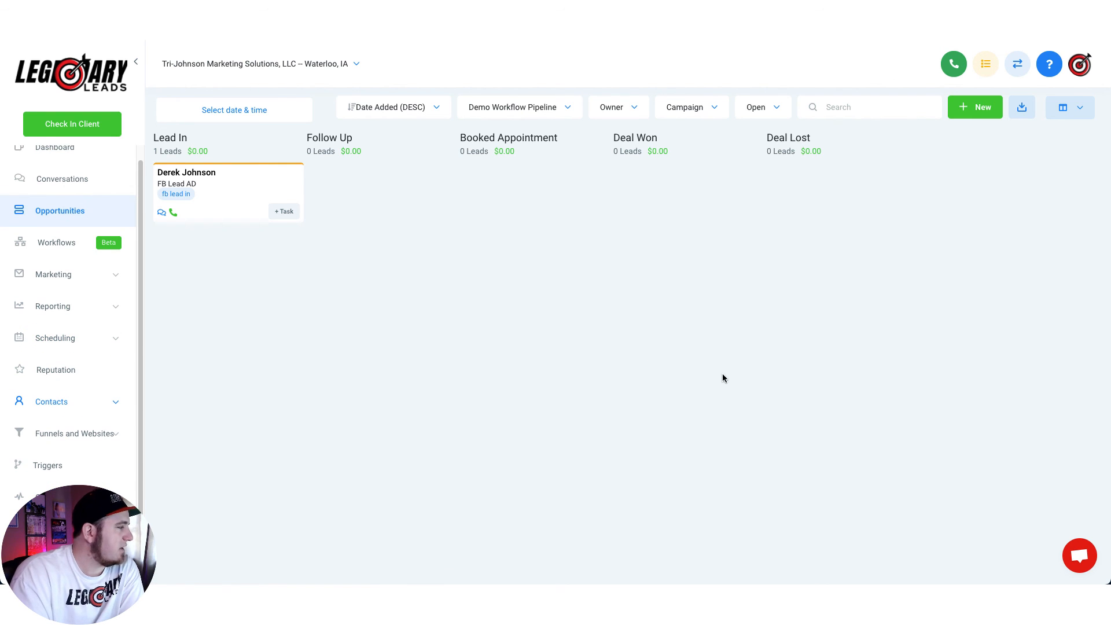
{"action": "left_click", "coordinate": [1080, 556]}
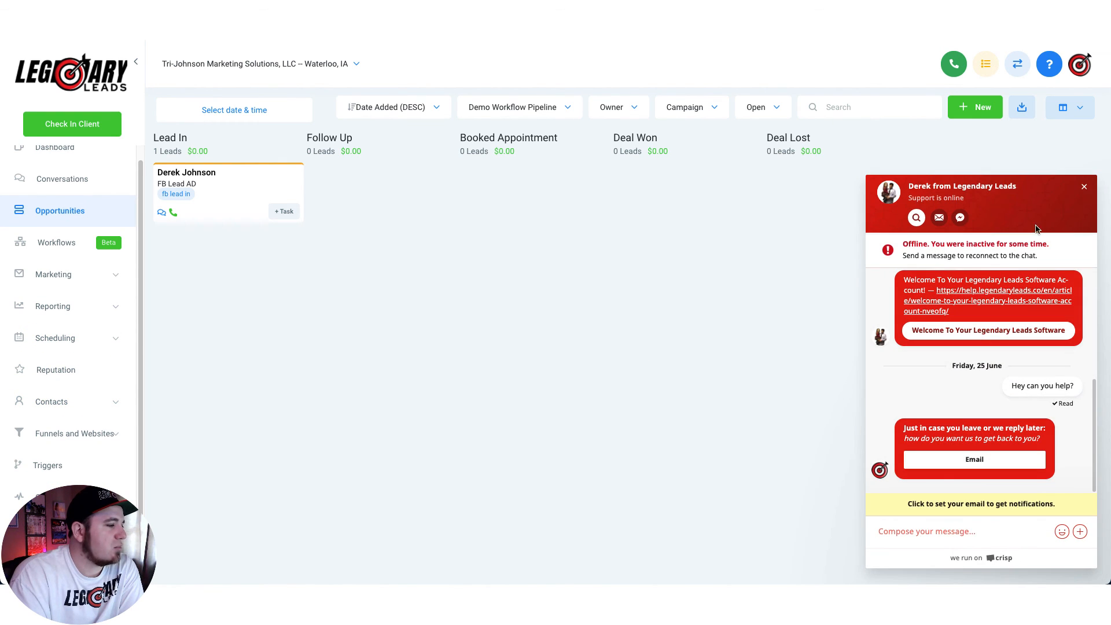
{"action": "left_click", "coordinate": [1085, 188]}
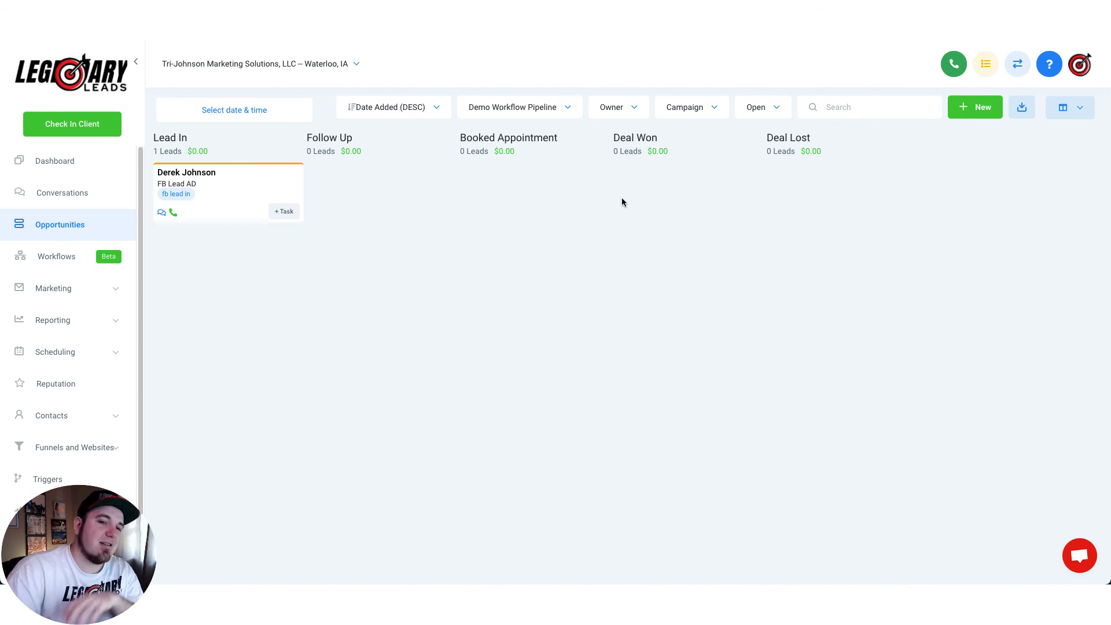